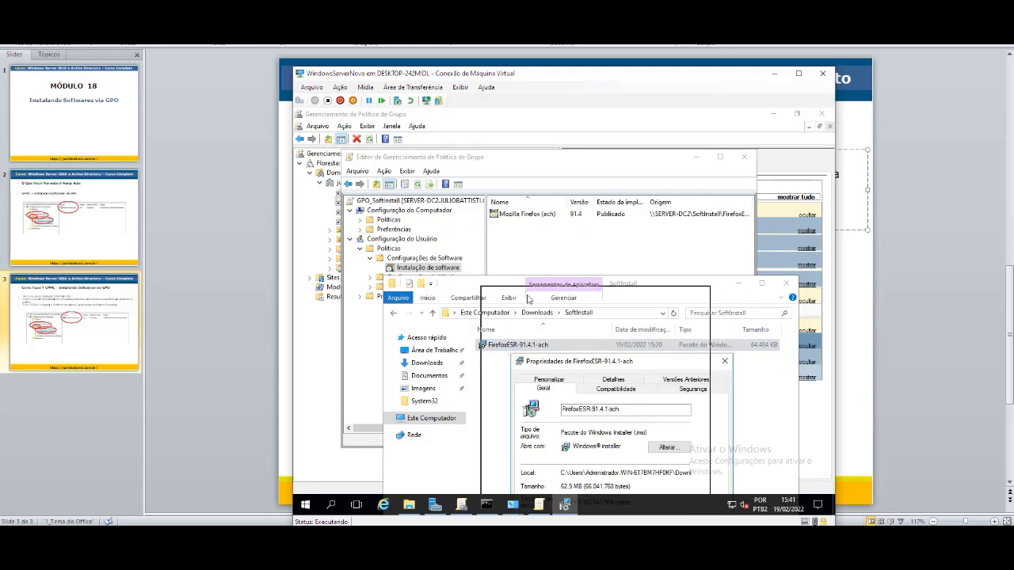
# Examine the general properties of the FirefoxESR-91.4.1-ach installer package, close them and return to the Downloads folder.
pyautogui.moveTo(553, 362); pyautogui.dragTo(510, 246)
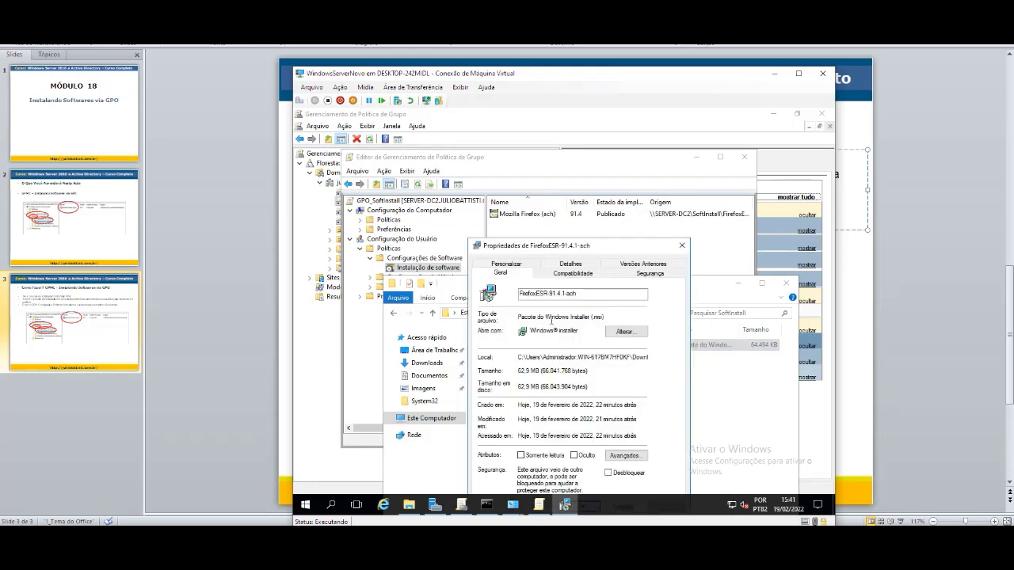
pyautogui.moveTo(605, 315); pyautogui.dragTo(606, 316)
pyautogui.click(682, 248)
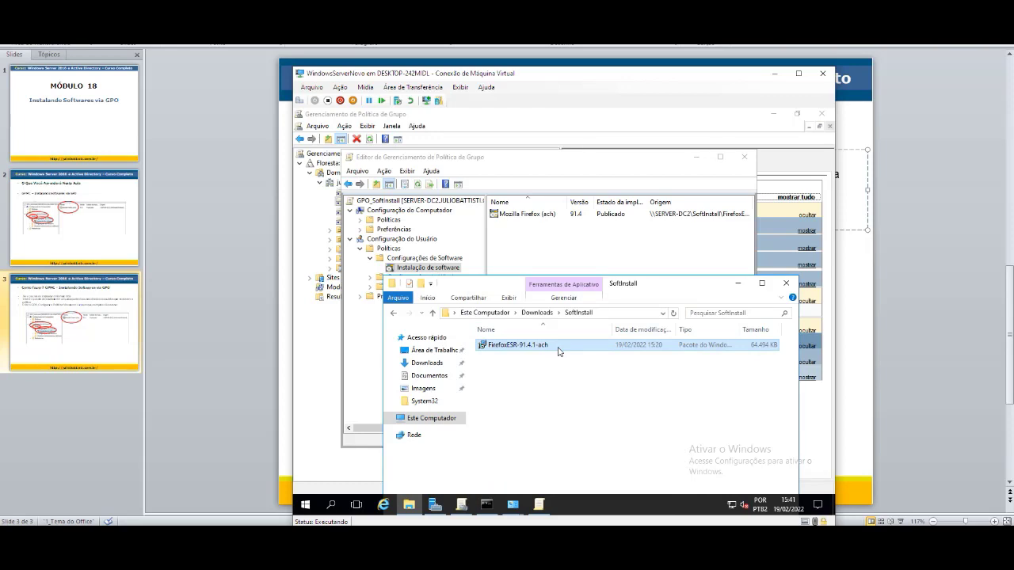
pyautogui.click(393, 313)
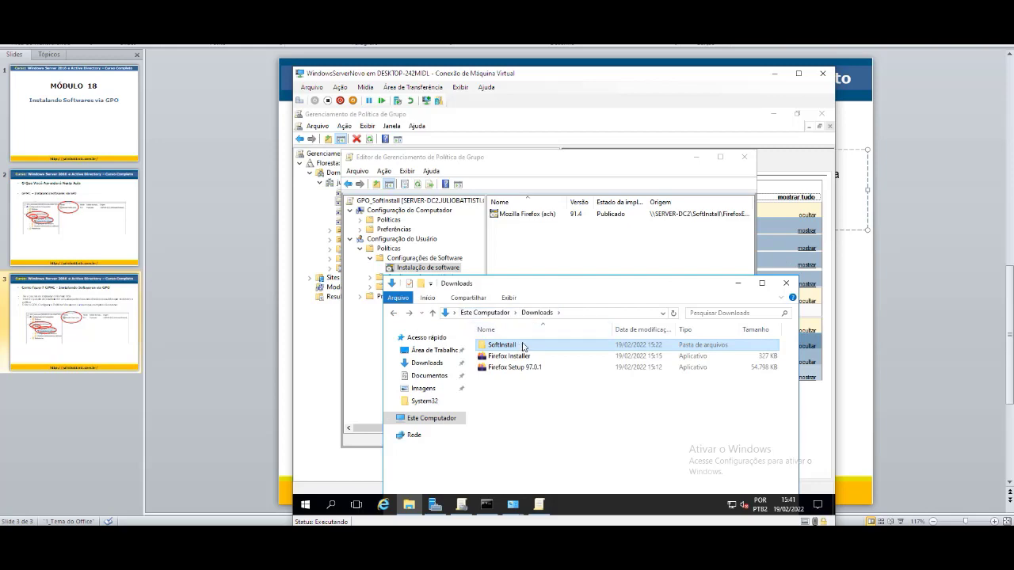
# Move the Downloads window clear and open the SoftInstall folder to view its contents.
pyautogui.moveTo(549, 283); pyautogui.dragTo(545, 243)
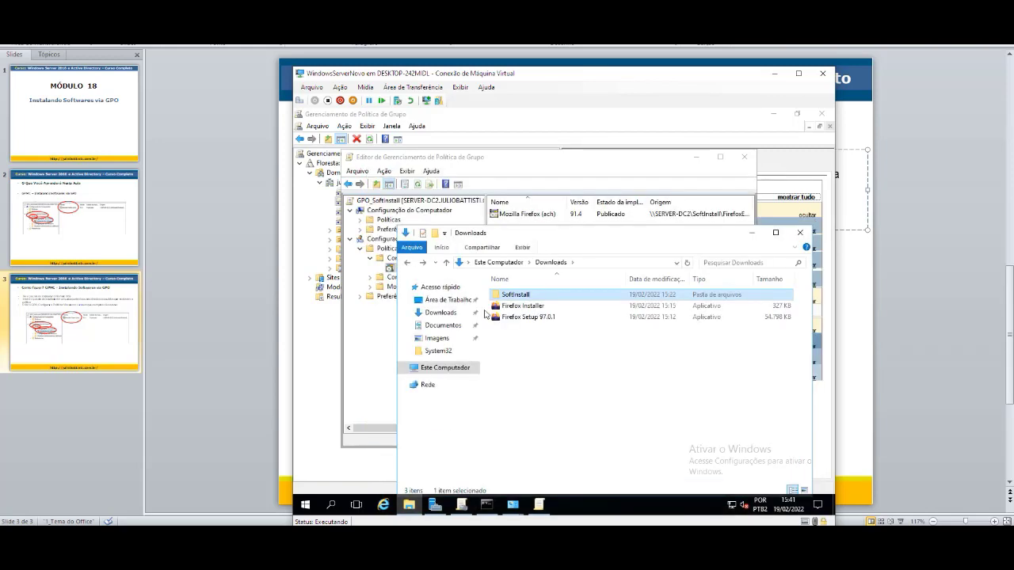
pyautogui.click(523, 247)
pyautogui.click(523, 353)
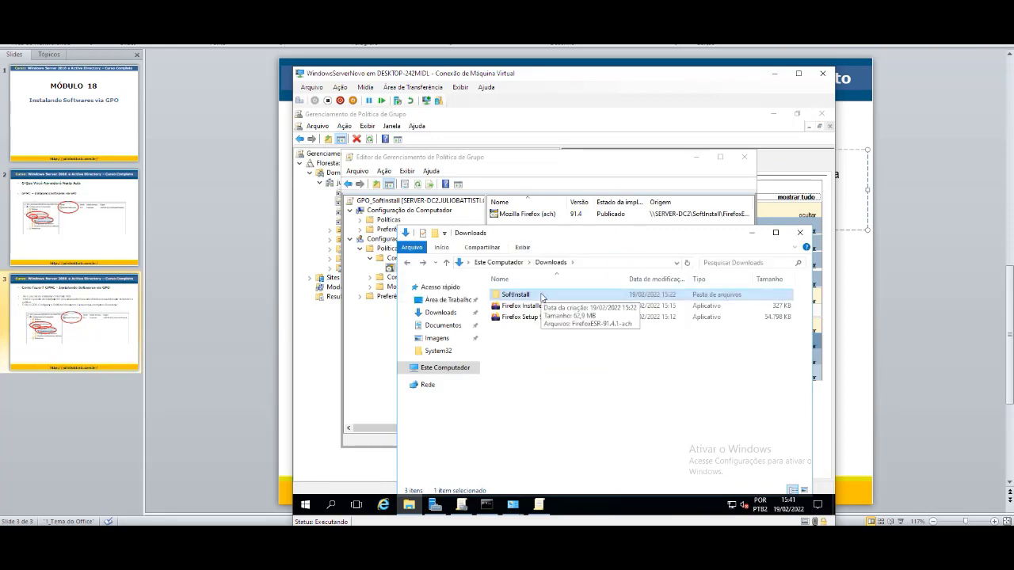
pyautogui.click(542, 297)
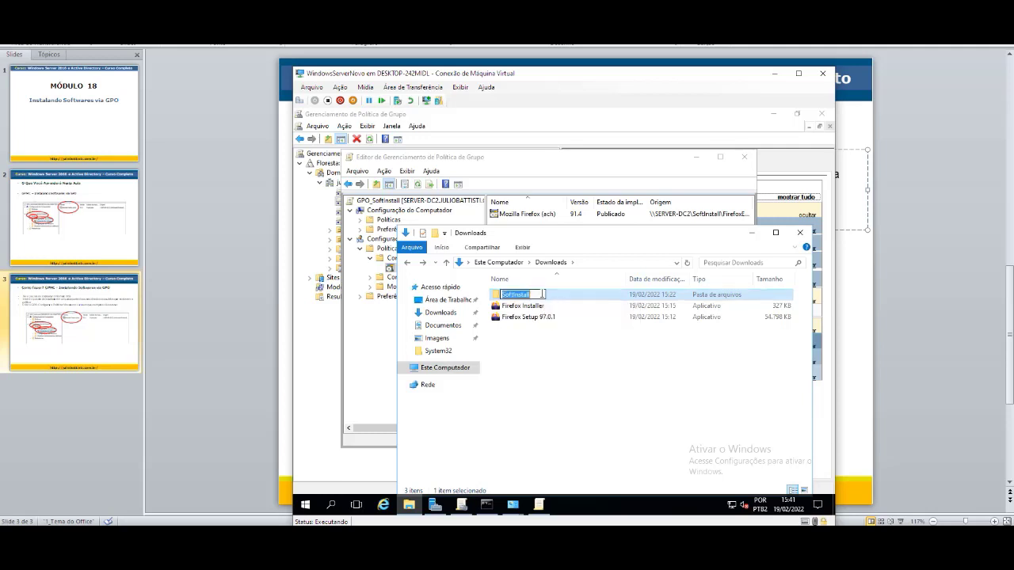
pyautogui.doubleClick(584, 300)
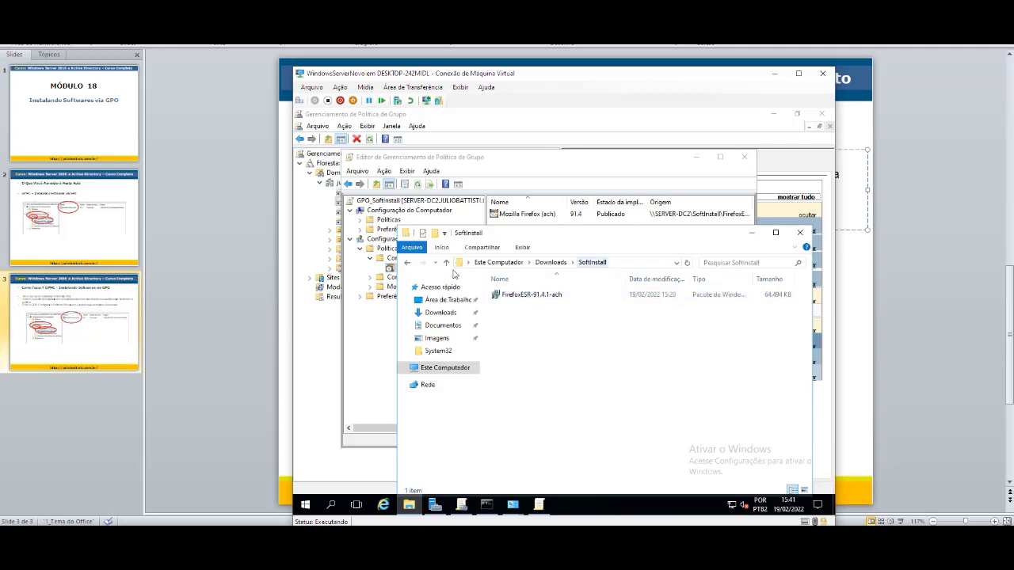
# Check the network path in the sharing properties of the SoftInstall folder and close them without changes.
pyautogui.click(408, 263)
pyautogui.rightClick(536, 296)
pyautogui.click(584, 485)
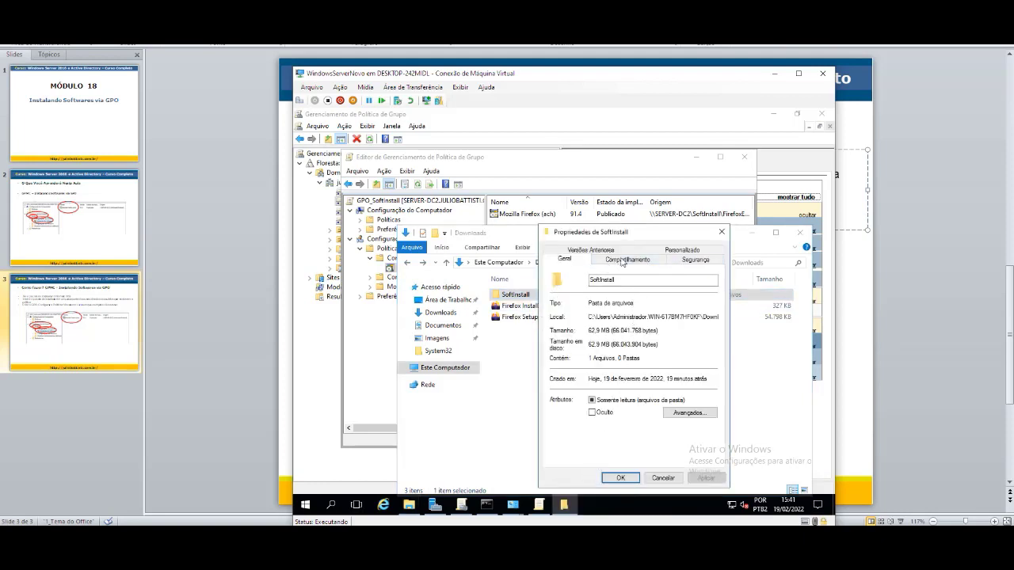
pyautogui.click(629, 261)
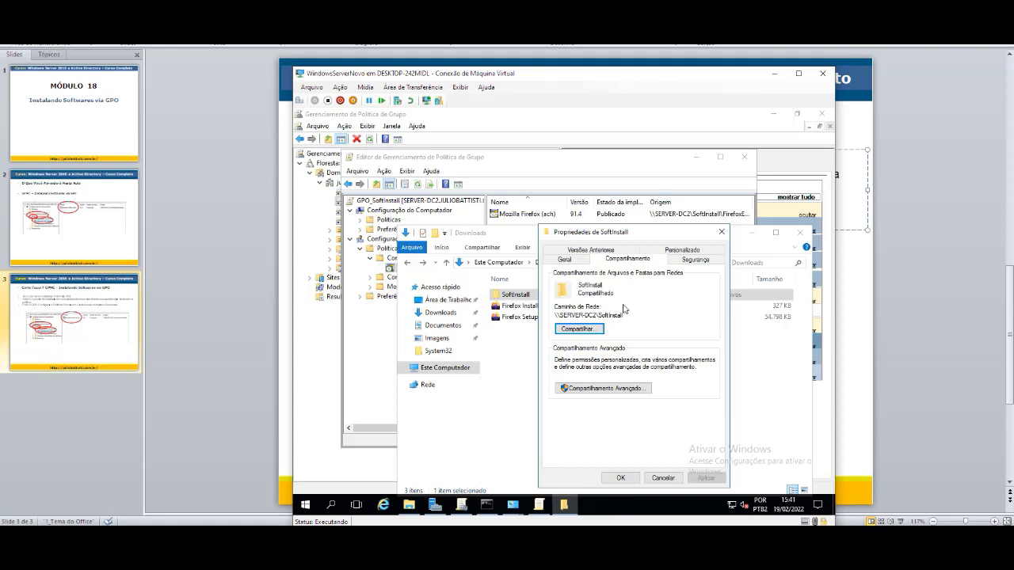
pyautogui.moveTo(555, 314); pyautogui.dragTo(602, 311)
pyautogui.click(573, 318)
pyautogui.moveTo(623, 312); pyautogui.dragTo(625, 315)
pyautogui.click(663, 478)
# Browse to the network location \\server-dc2, open its SoftInstall share and select the FirefoxESR-91.4.1-ach package.
pyautogui.click(635, 262)
pyautogui.write('\\\\ser')
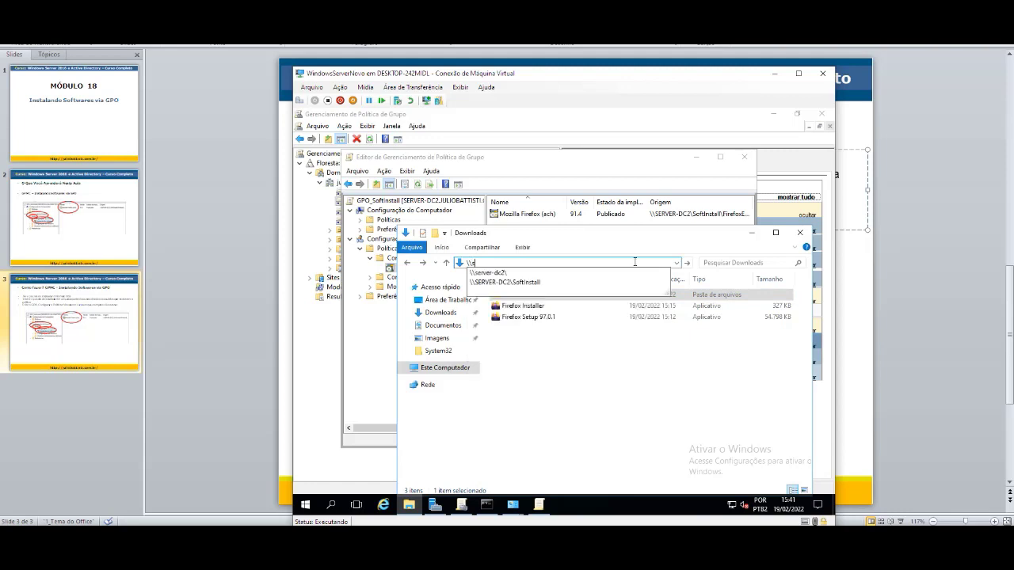
pyautogui.press('Down')
pyautogui.press('Down')
pyautogui.press('Up')
pyautogui.press('Return')
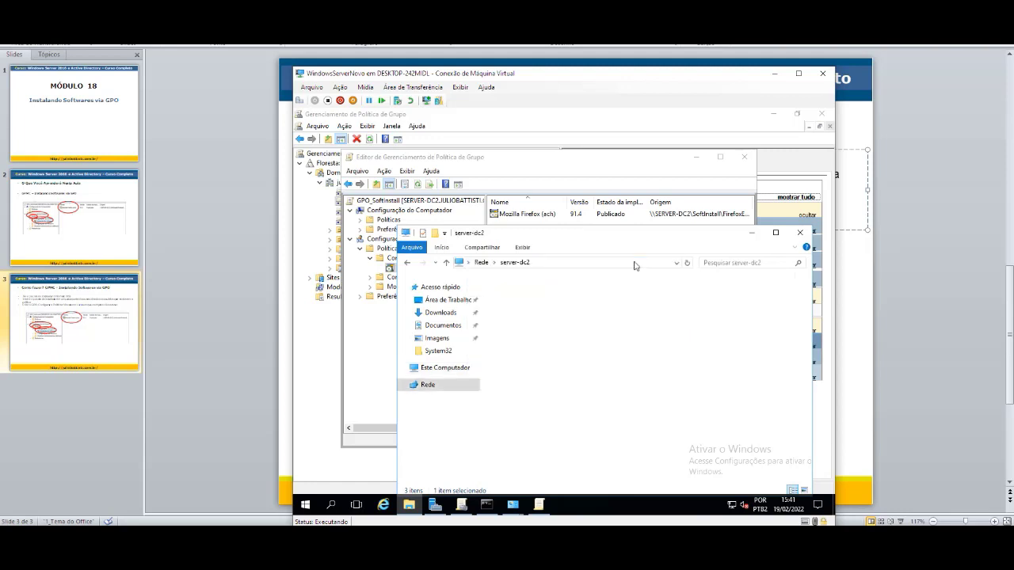
pyautogui.click(635, 265)
pyautogui.click(507, 263)
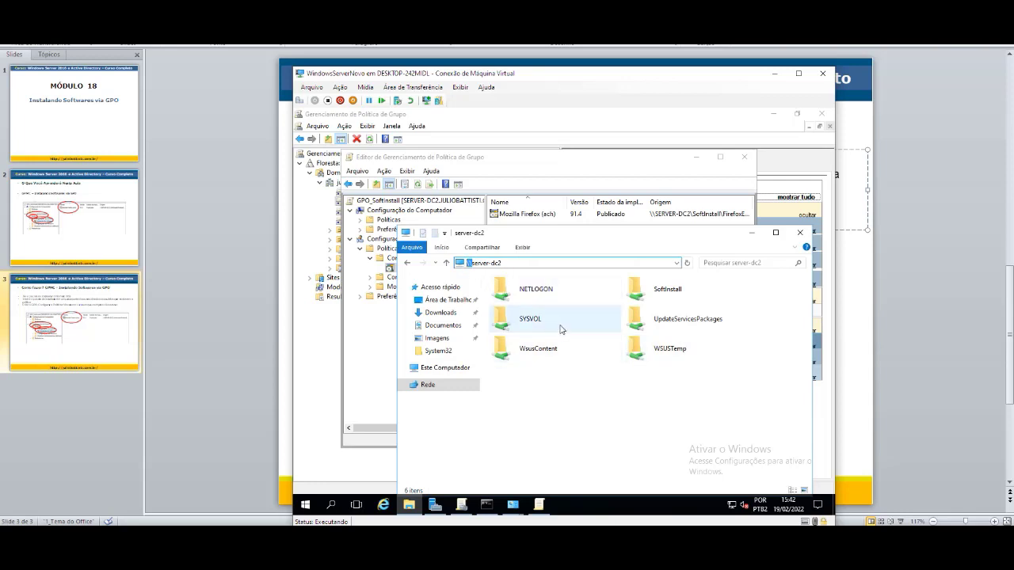
pyautogui.doubleClick(668, 300)
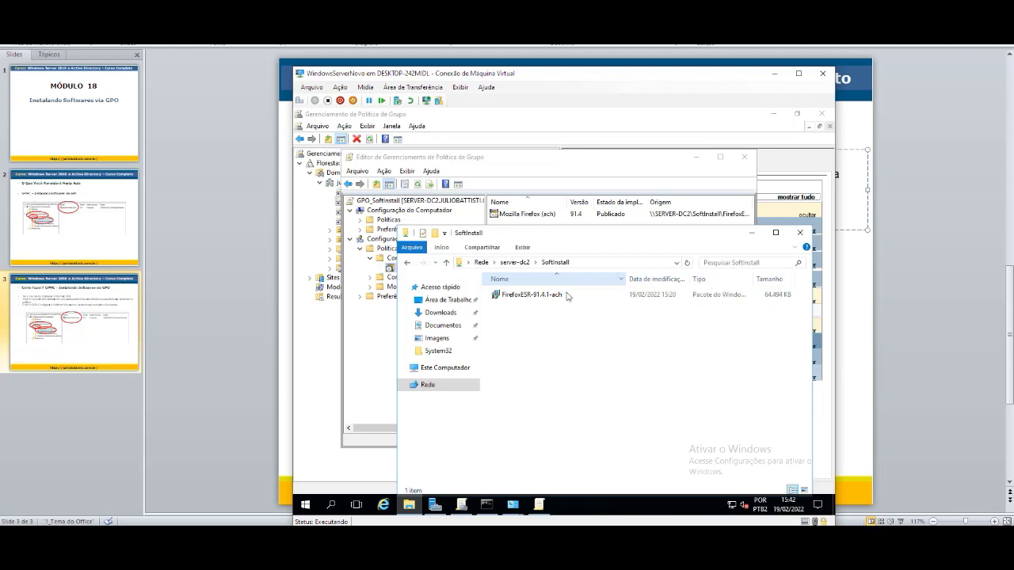
pyautogui.click(567, 298)
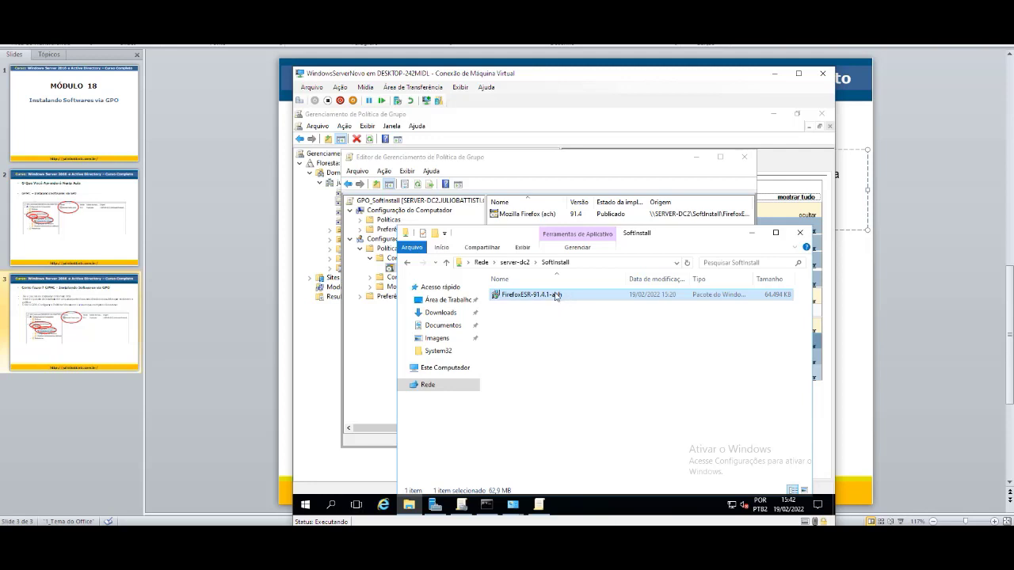
# Review the SoftInstall share again from the server-dc2 share list and return to the local Downloads folder.
pyautogui.click(750, 236)
pyautogui.click(409, 263)
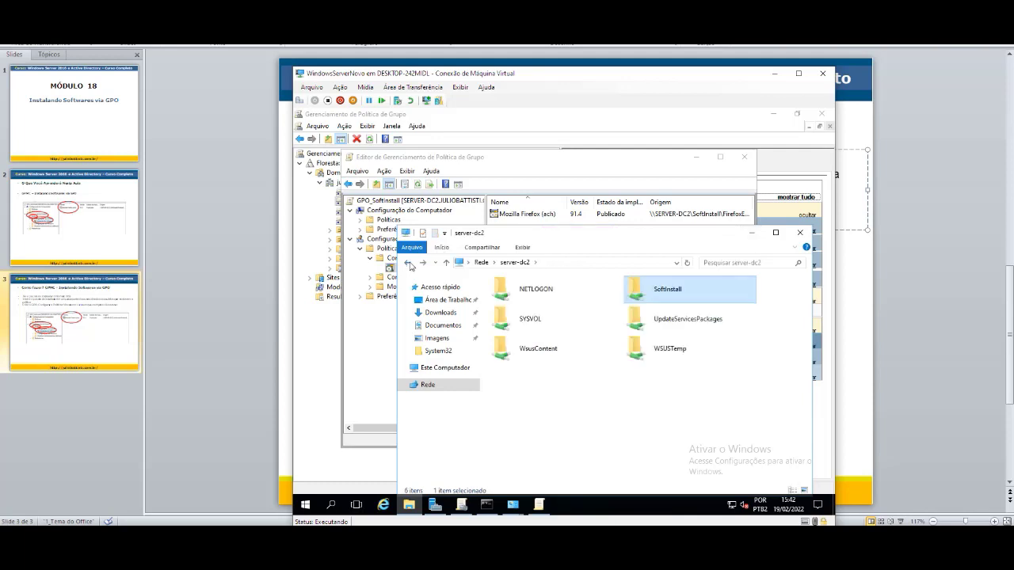
pyautogui.doubleClick(695, 298)
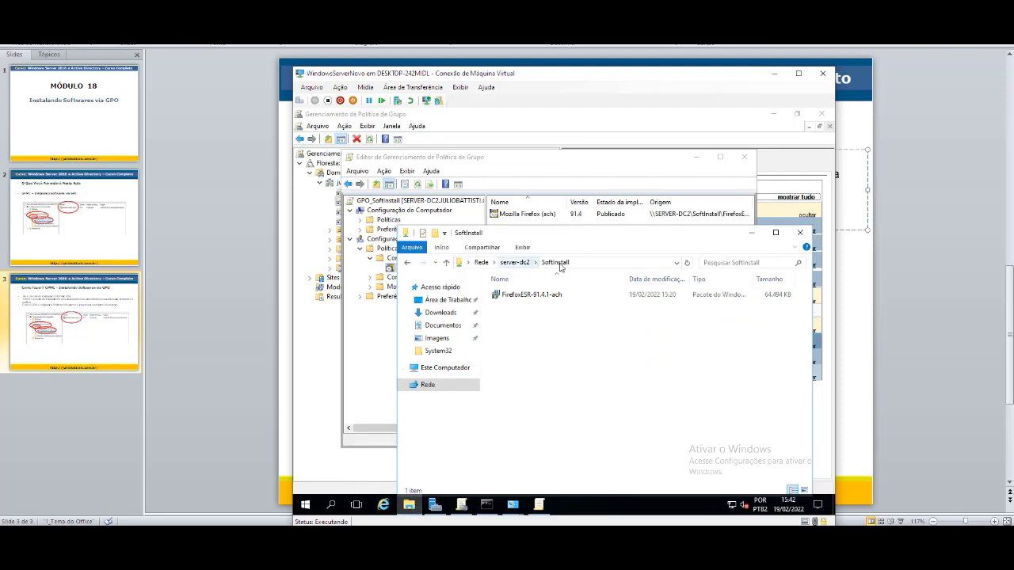
pyautogui.click(406, 263)
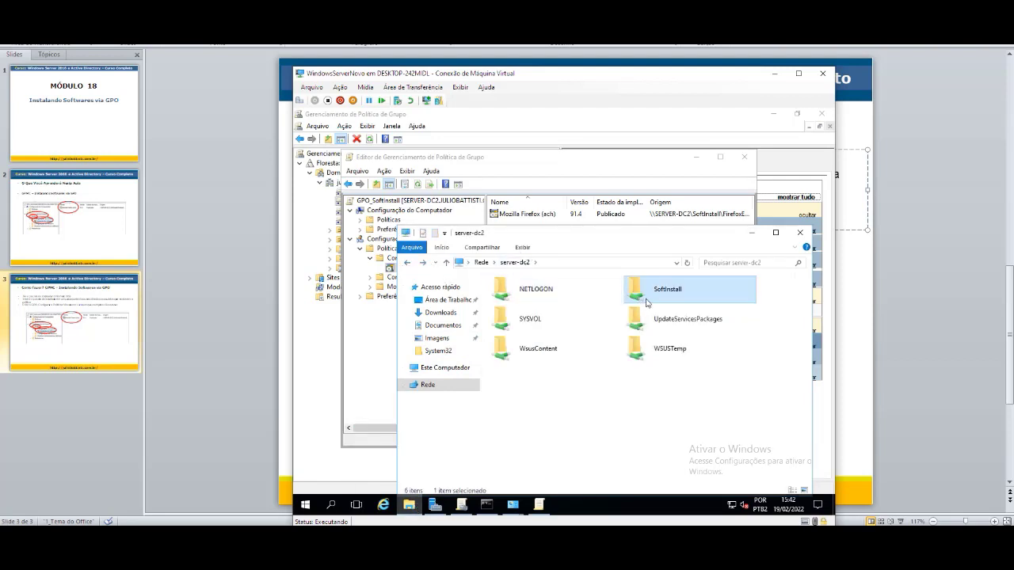
pyautogui.click(406, 262)
# Add the Todos group to the SoftInstall folder's security permissions, allow it Modificar, and apply the change.
pyautogui.rightClick(535, 299)
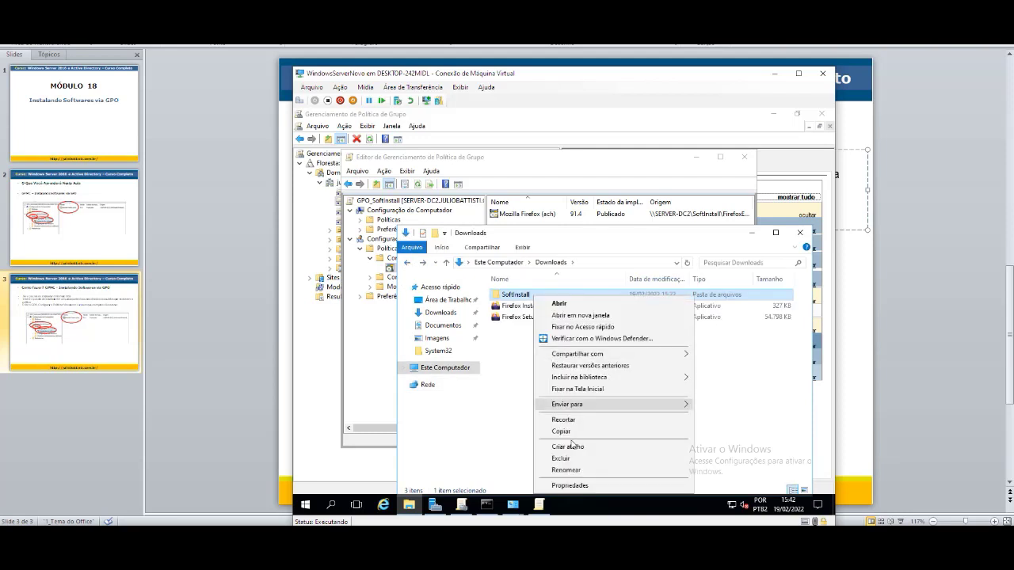
pyautogui.click(582, 487)
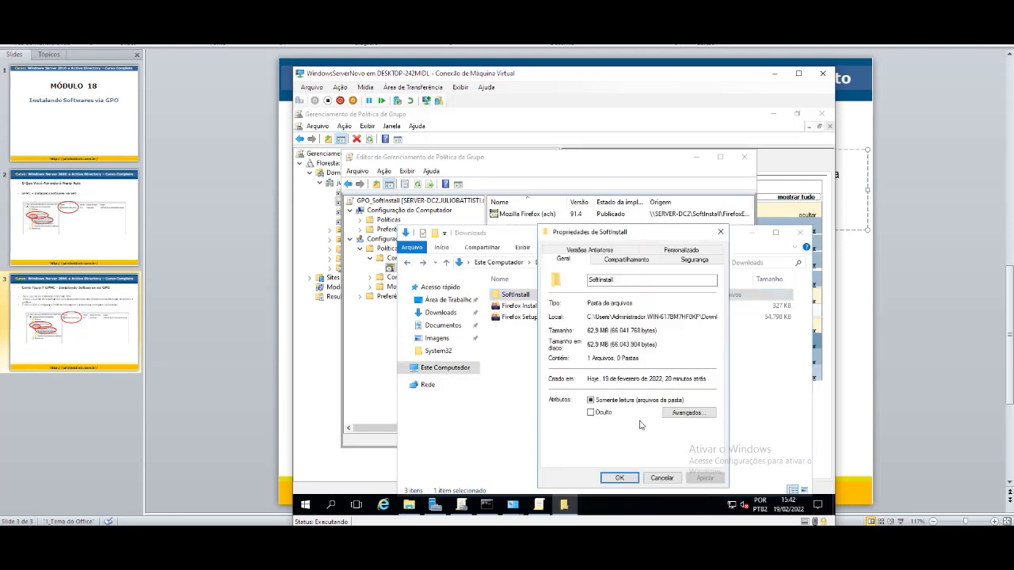
pyautogui.click(686, 261)
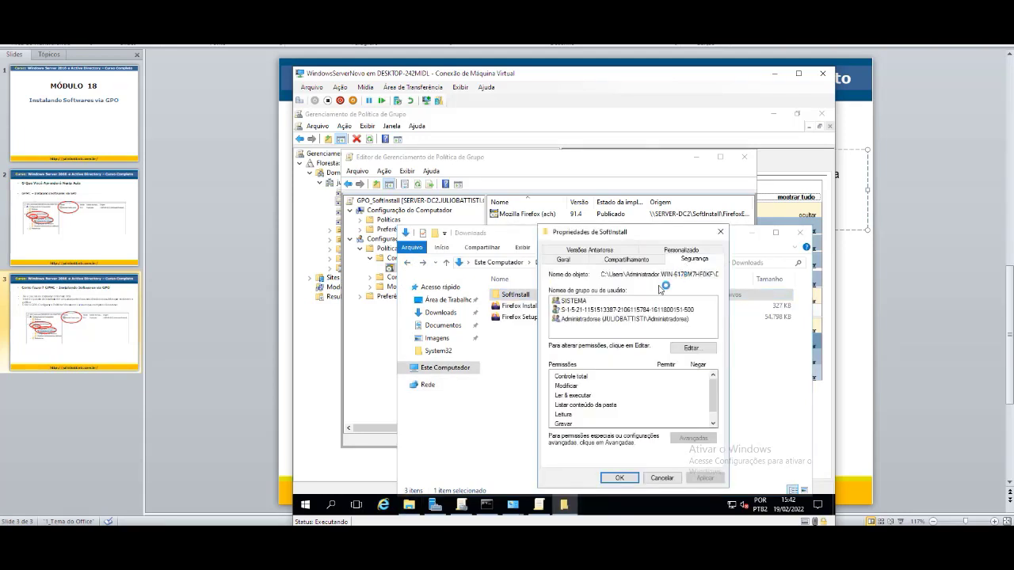
pyautogui.click(691, 349)
pyautogui.click(670, 380)
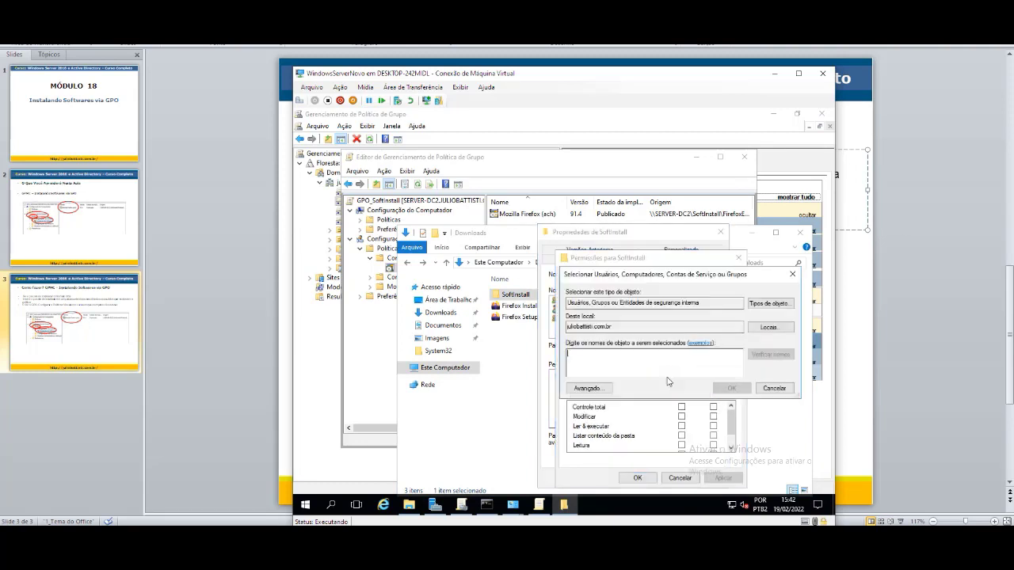
pyautogui.write('todos')
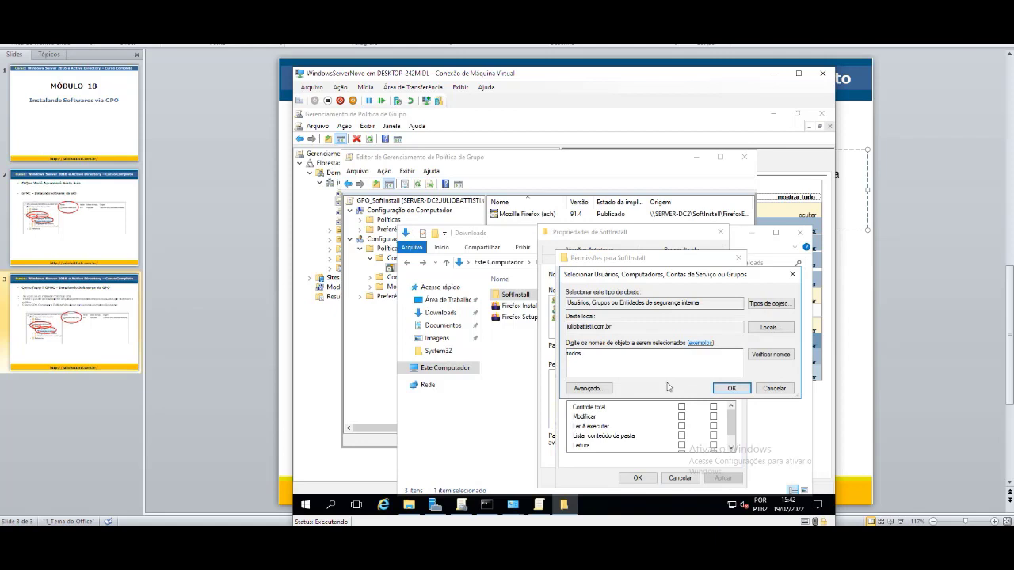
pyautogui.click(725, 388)
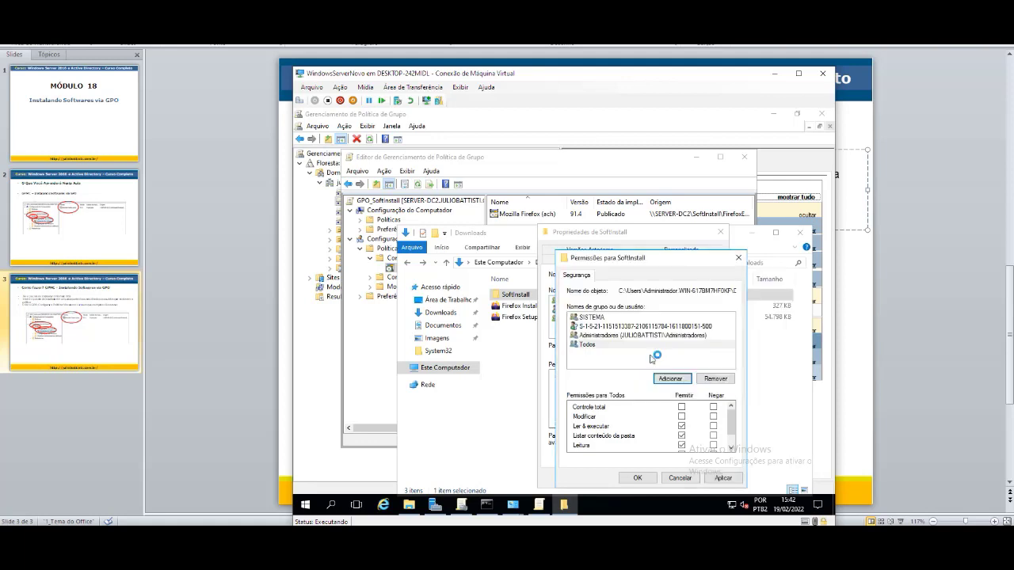
pyautogui.click(681, 418)
pyautogui.click(723, 479)
pyautogui.click(638, 478)
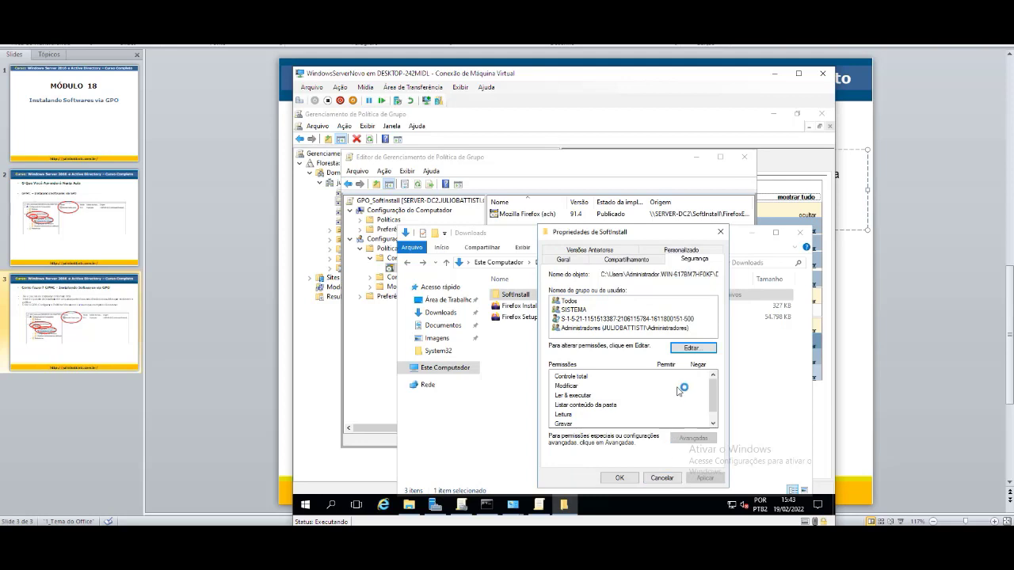
# Review the Todos share permissions in SoftInstall's advanced sharing settings, close the dialogs and recheck the folder's contents.
pyautogui.click(638, 260)
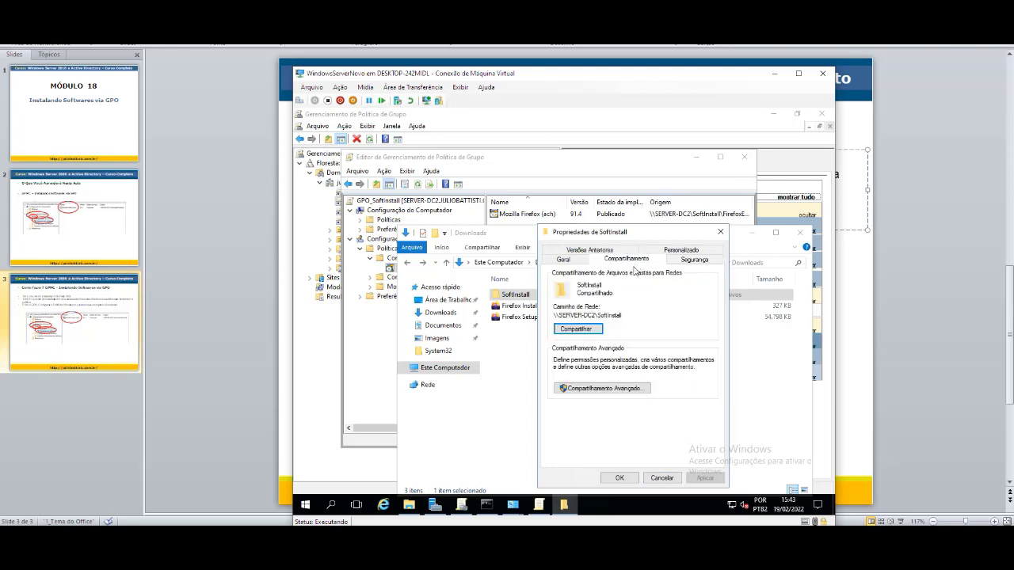
pyautogui.click(618, 390)
pyautogui.click(596, 420)
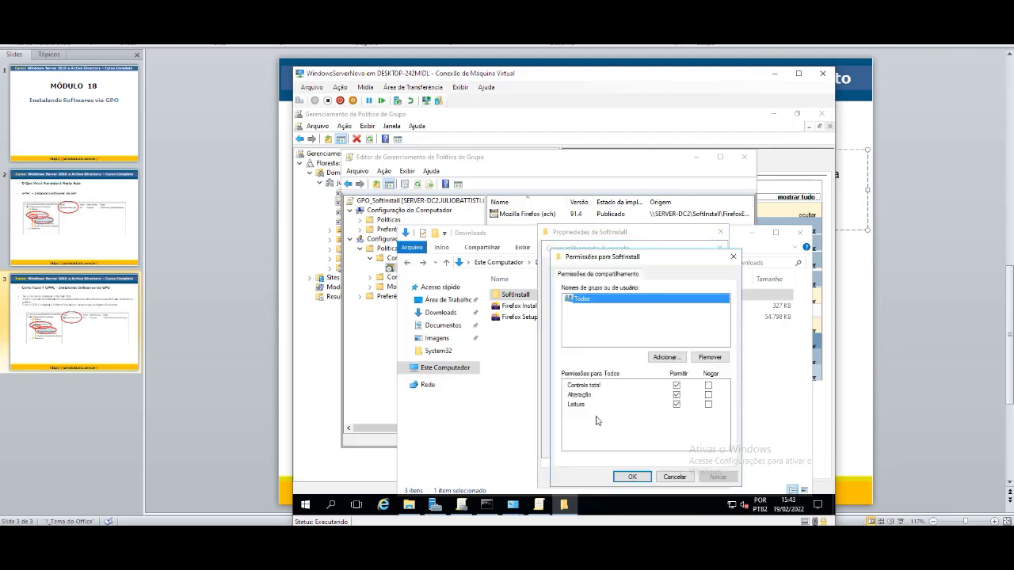
pyautogui.click(664, 358)
pyautogui.click(768, 387)
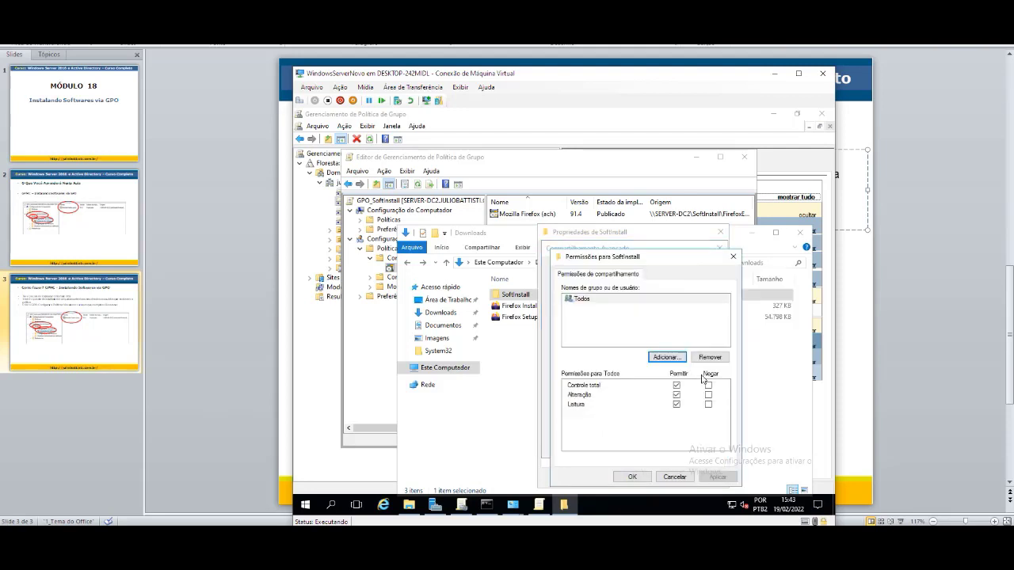
pyautogui.click(594, 300)
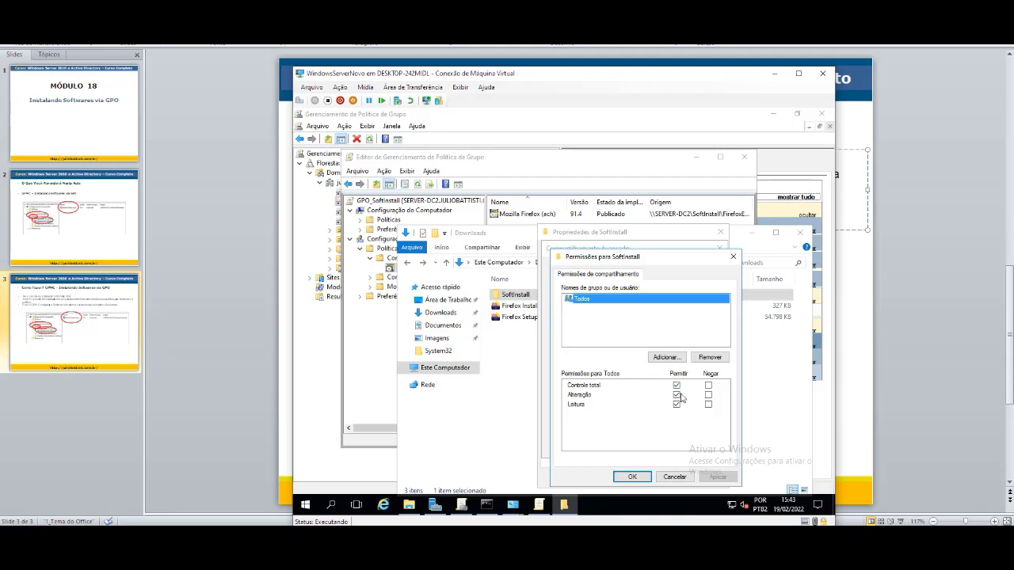
pyautogui.click(632, 476)
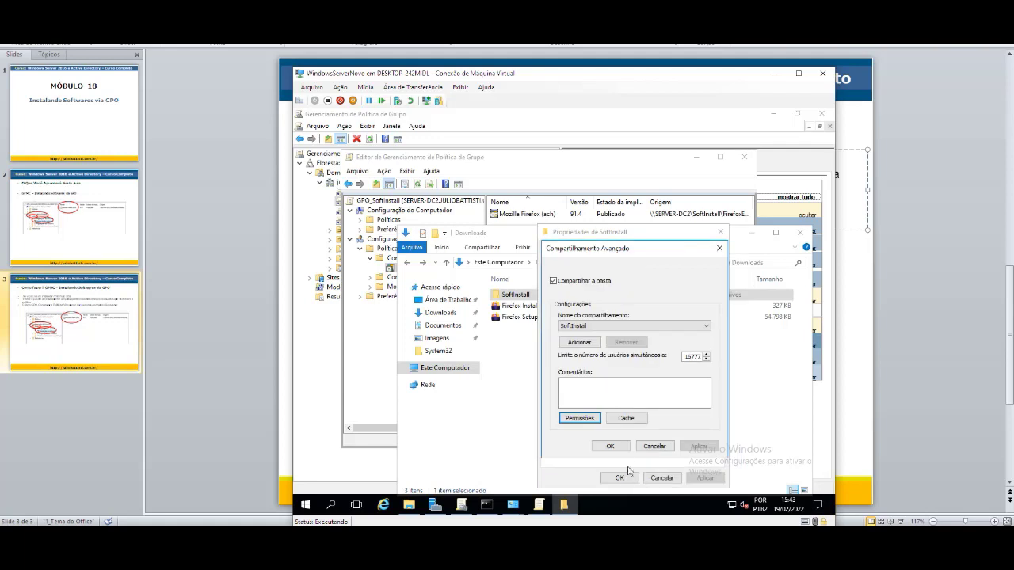
pyautogui.click(624, 477)
pyautogui.click(618, 479)
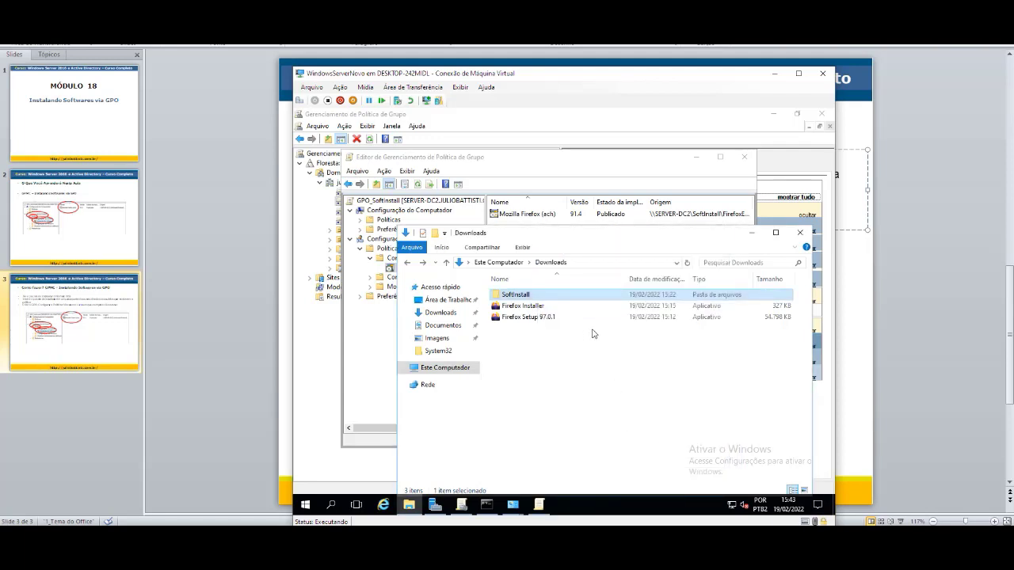
pyautogui.doubleClick(558, 295)
pyautogui.click(407, 264)
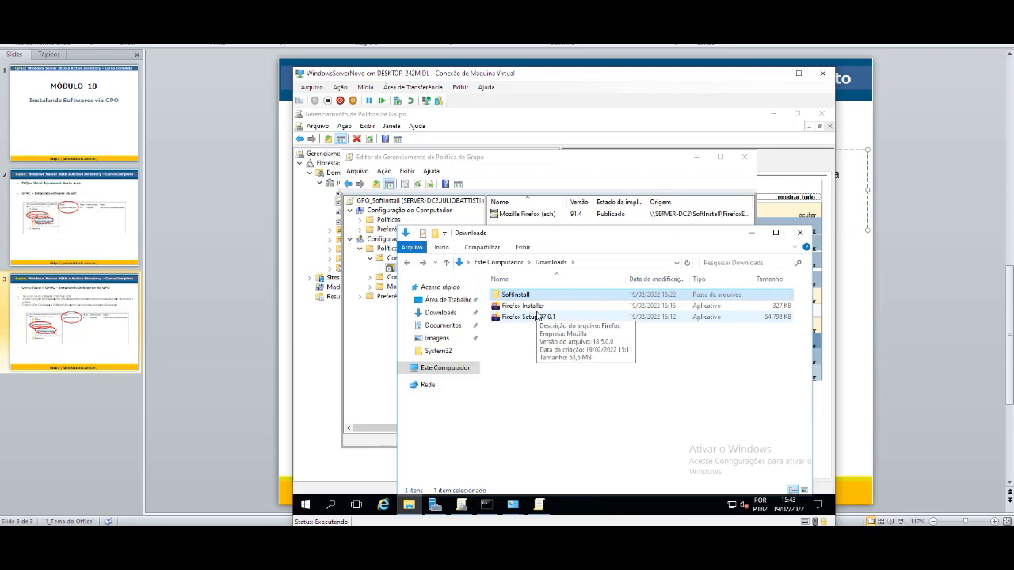
# Review the published Mozilla Firefox package under GPO_SoftInstall's user software installation and close the policy editor.
pyautogui.click(539, 505)
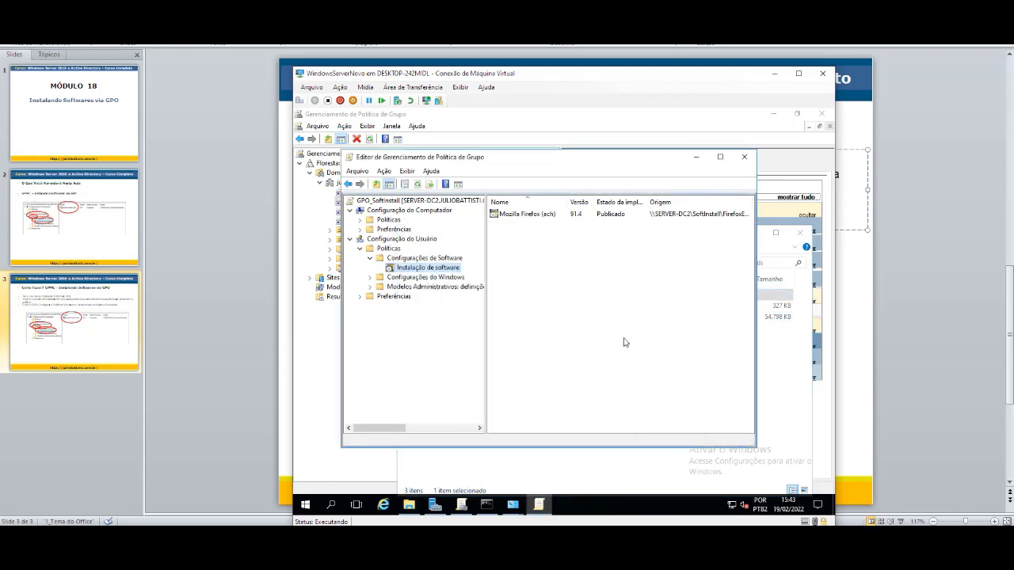
pyautogui.click(697, 156)
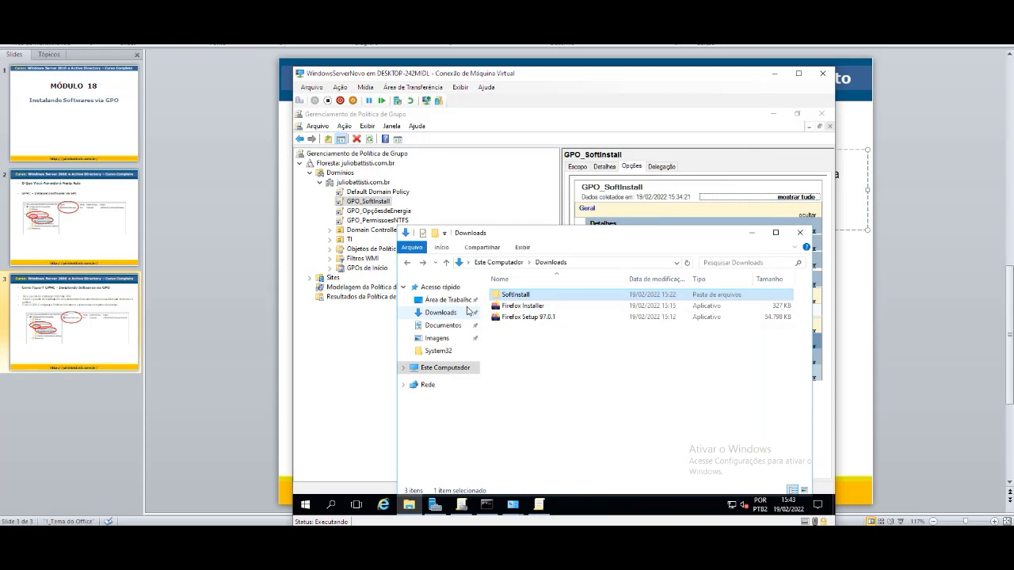
pyautogui.click(539, 505)
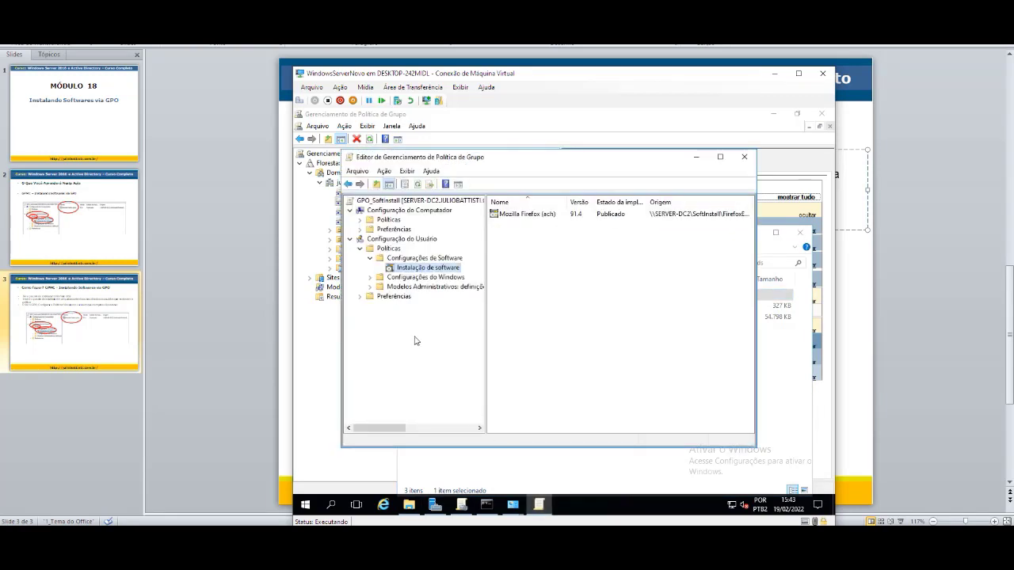
pyautogui.click(745, 157)
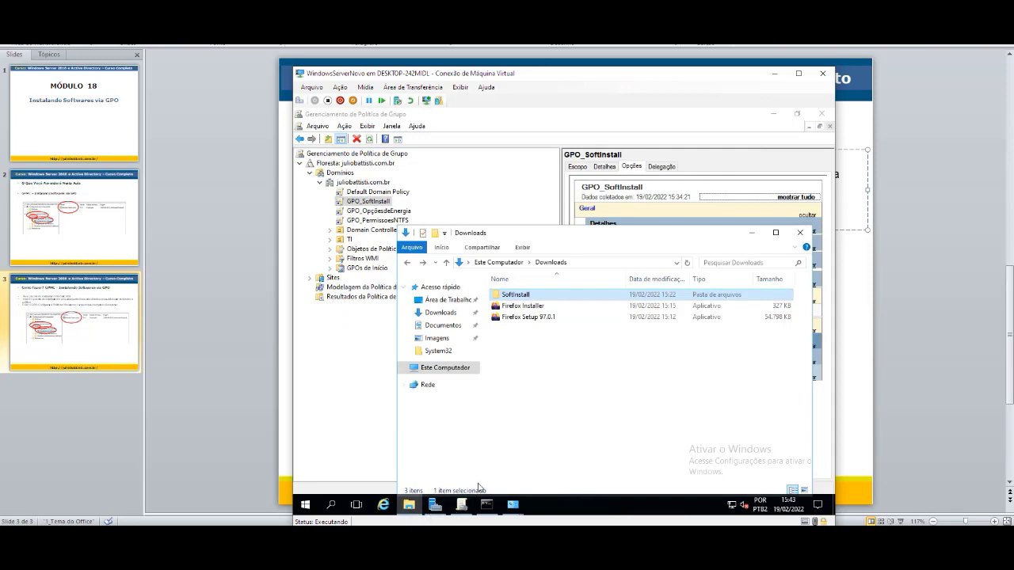
# Switch to the presentation slide, review the points on configuring and linking the policy, and return to the server's virtual machine.
pyautogui.click(462, 507)
pyautogui.click(515, 537)
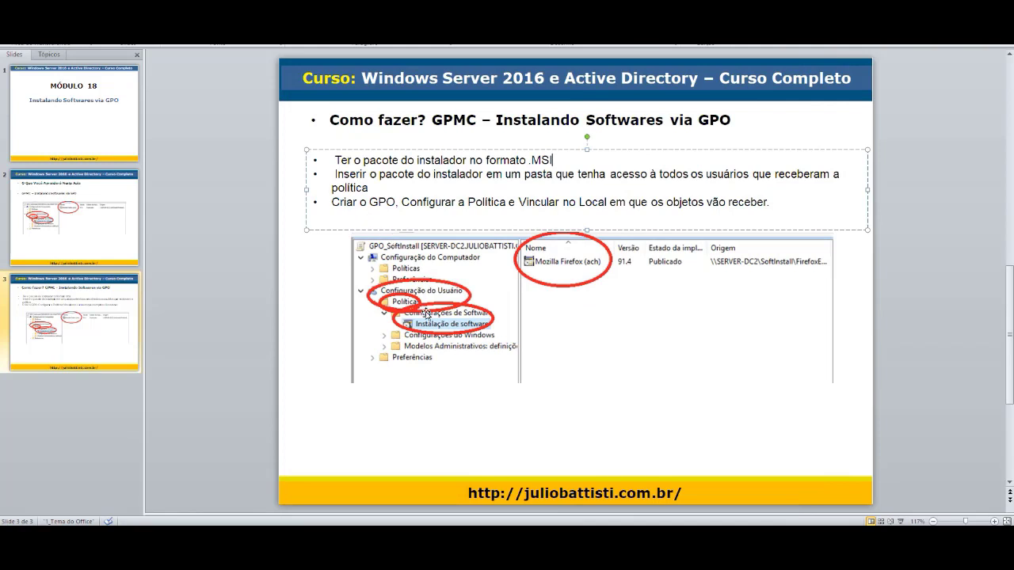
pyautogui.moveTo(402, 201); pyautogui.dragTo(503, 203)
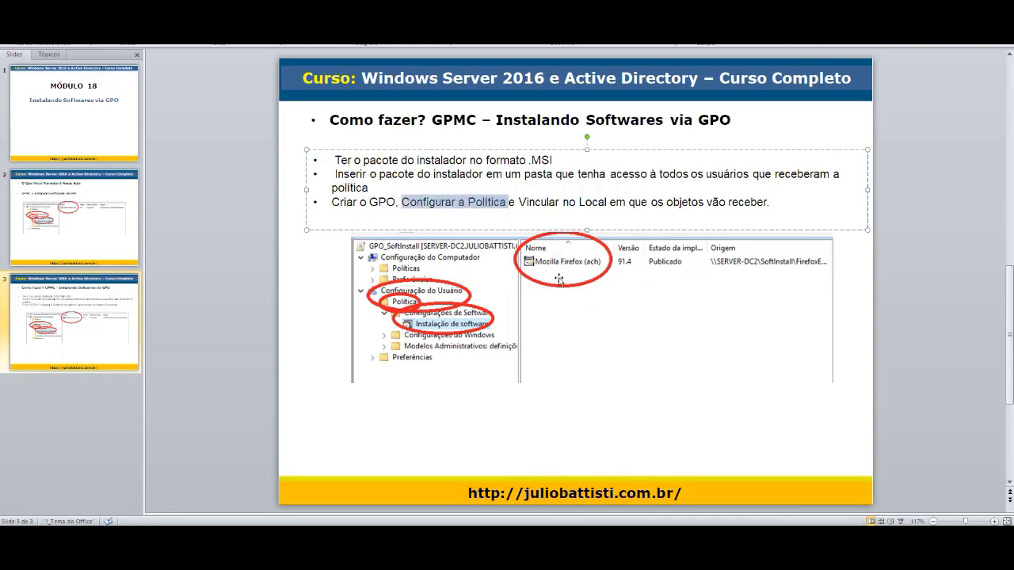
pyautogui.moveTo(562, 202); pyautogui.dragTo(712, 196)
pyautogui.click(688, 215)
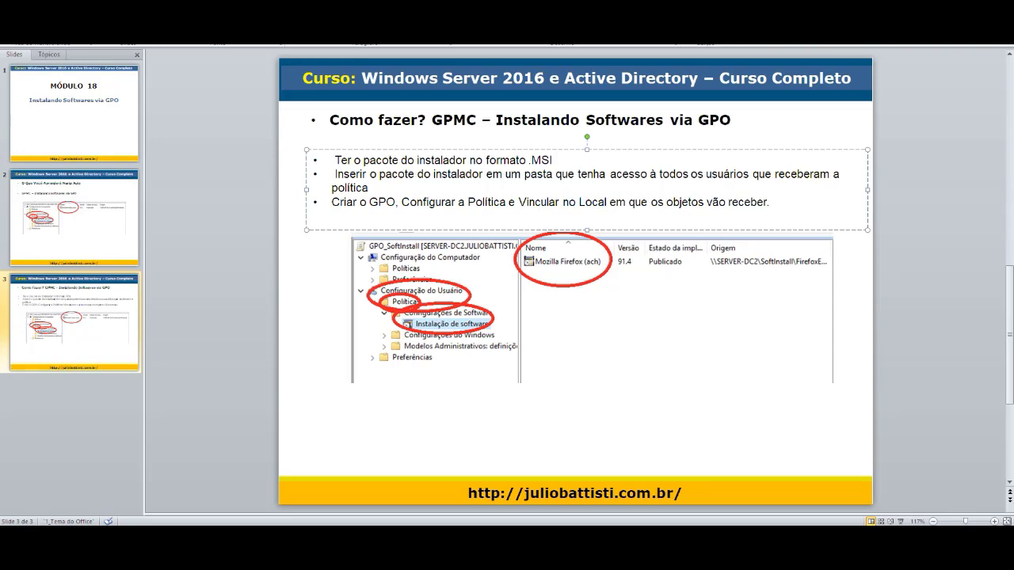
pyautogui.moveTo(557, 537)
pyautogui.click(566, 509)
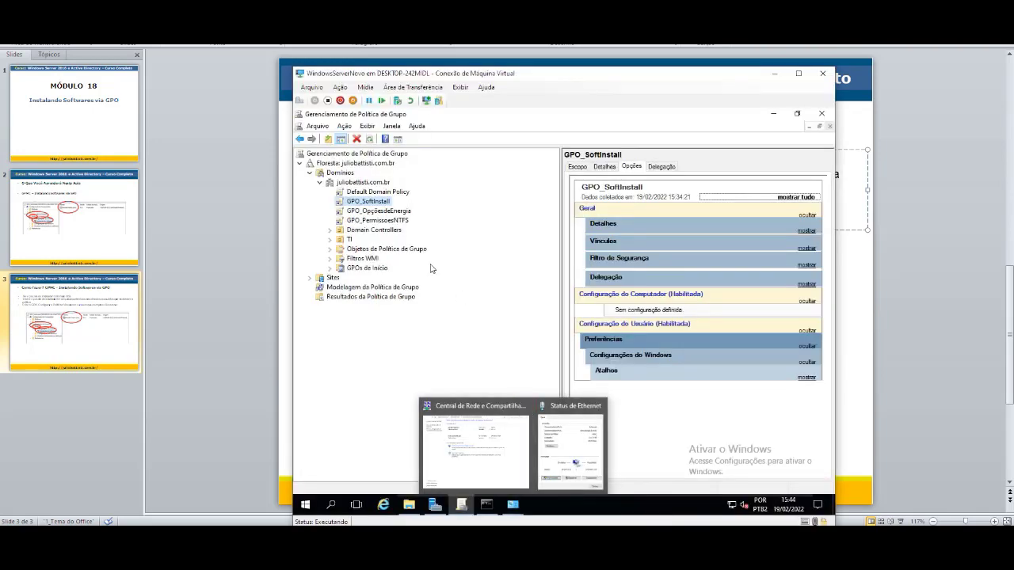
# Delete the GPO_SoftInstall link from the juliobattisti.com.br domain.
pyautogui.click(375, 186)
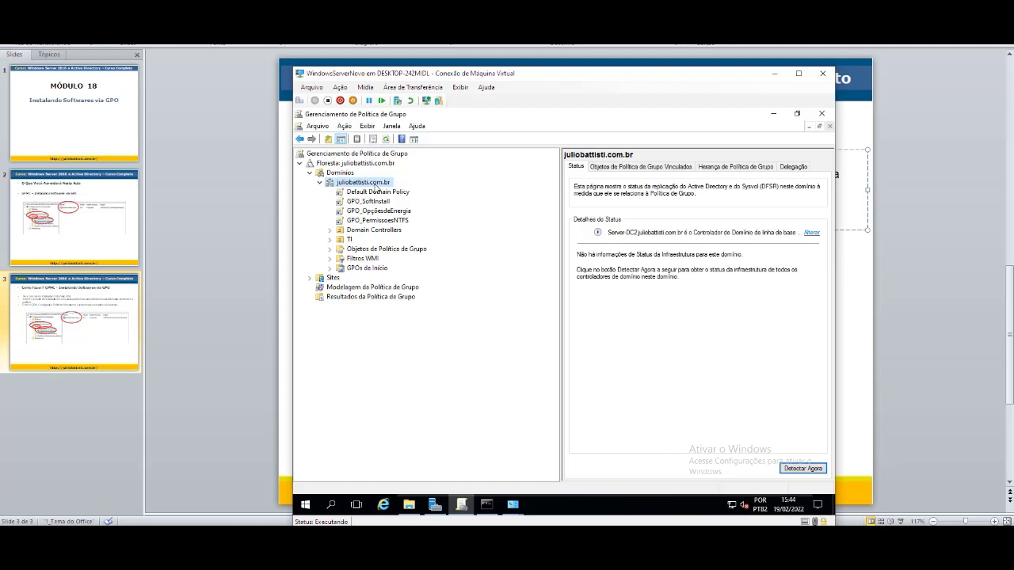
pyautogui.rightClick(384, 204)
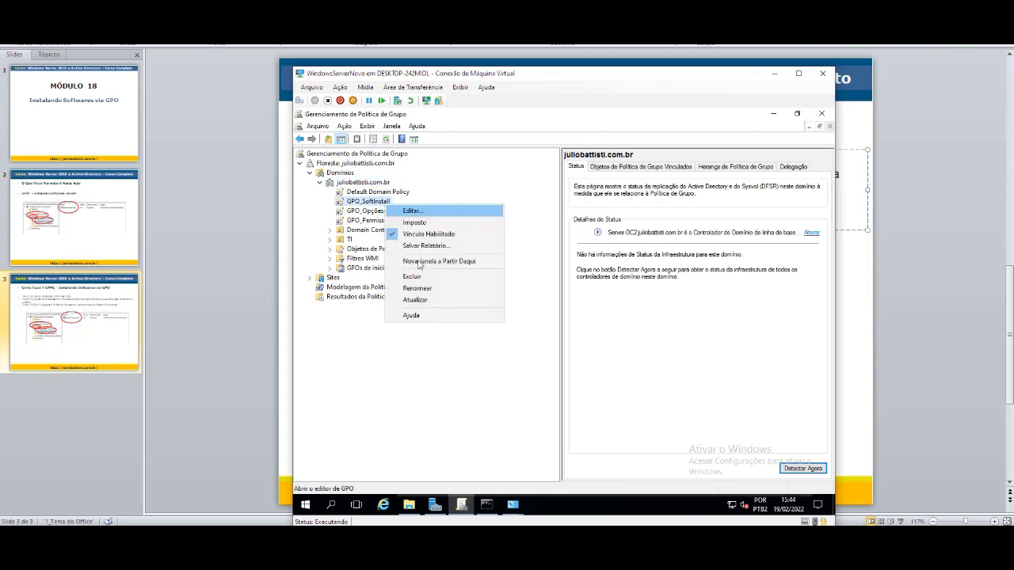
pyautogui.click(438, 274)
pyautogui.click(543, 330)
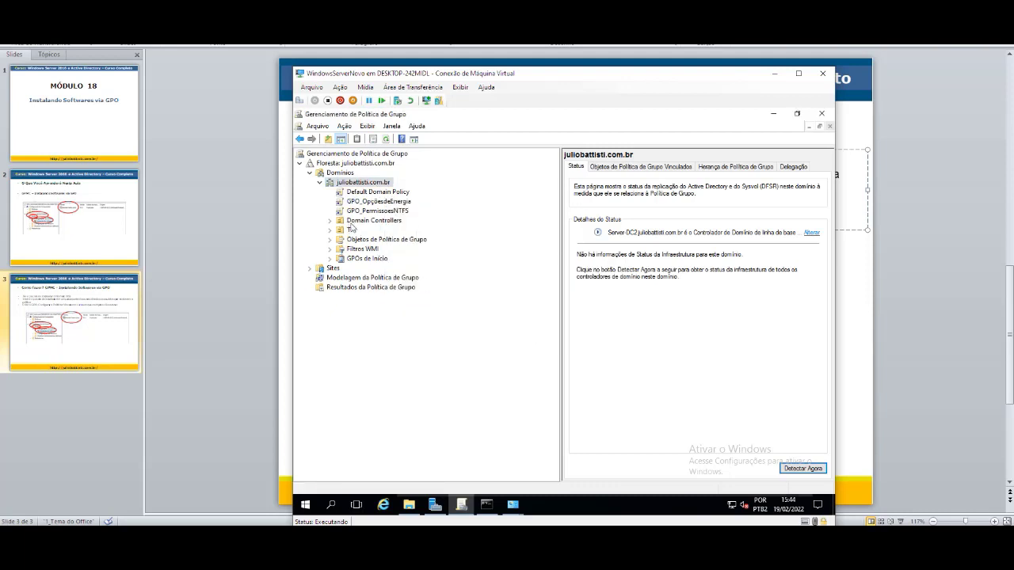
# Delete the GPO_SoftInstall object from the domain's Objetos de Política de Grupo container and close the progress dialog.
pyautogui.click(345, 243)
pyautogui.rightClick(620, 238)
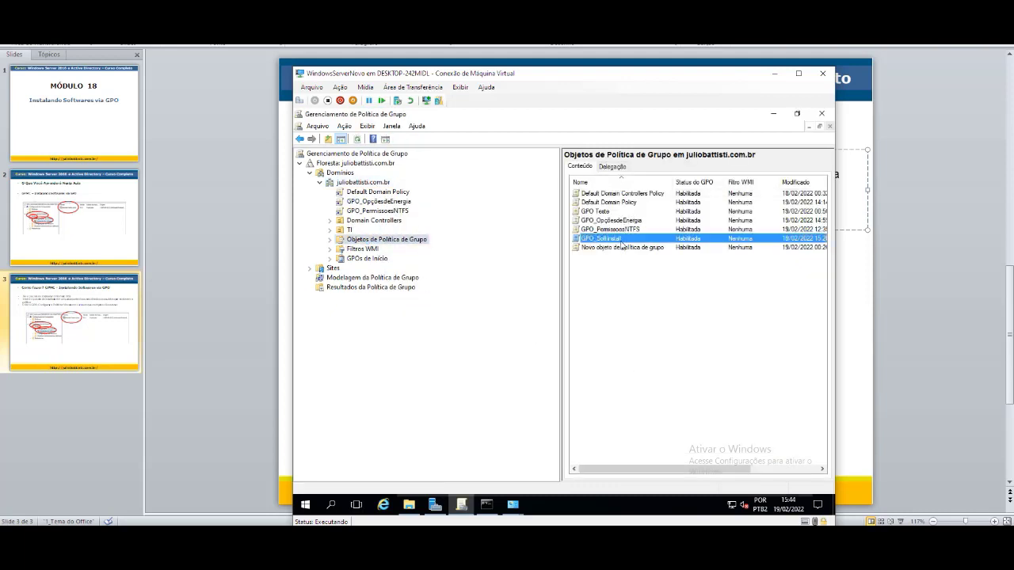
pyautogui.click(656, 341)
pyautogui.click(591, 306)
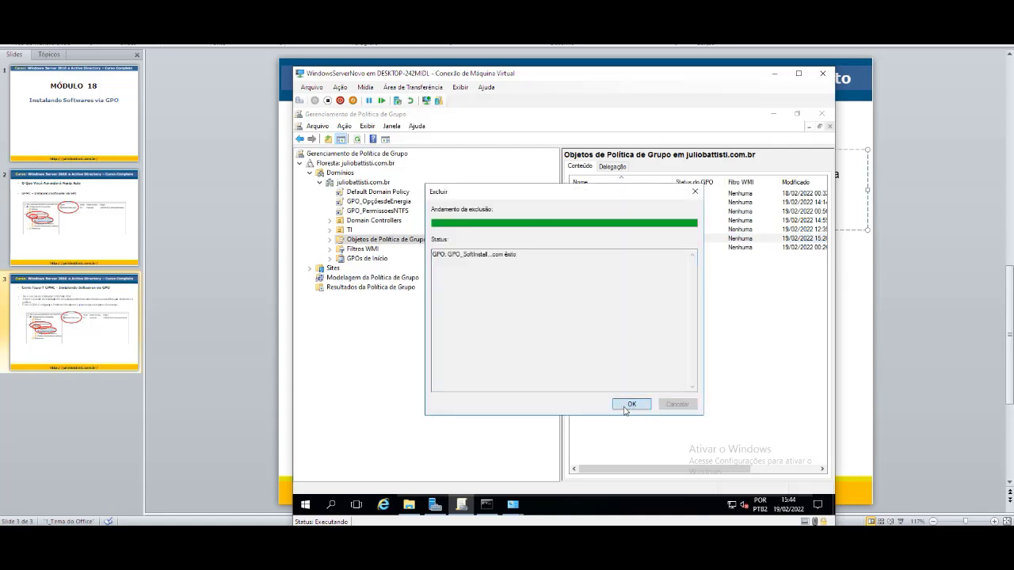
pyautogui.click(629, 404)
# Open the SoftInstall folder in Downloads, view the FirefoxESR-91.4.1-ach package's properties and copy the package.
pyautogui.click(409, 505)
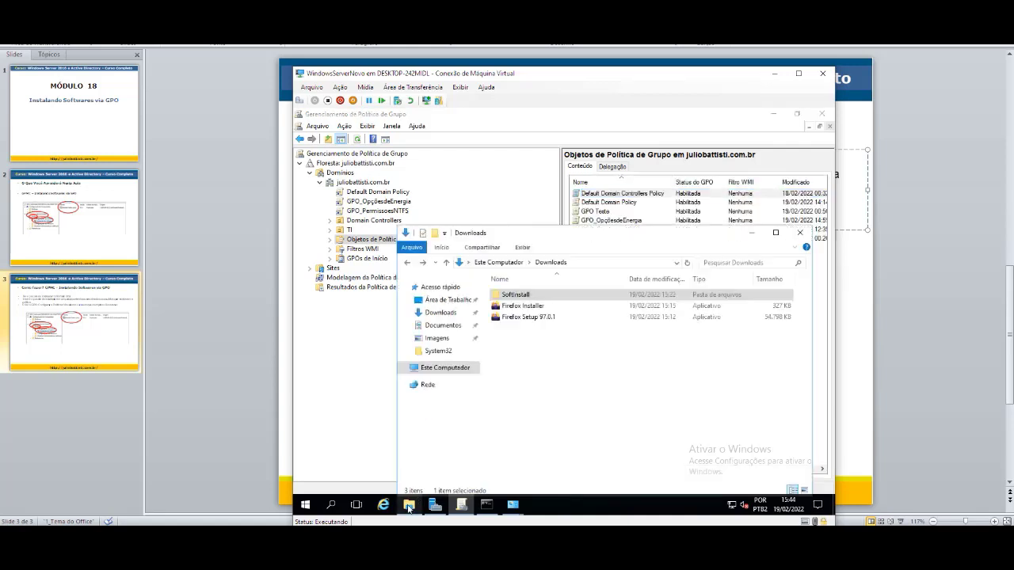
pyautogui.doubleClick(570, 295)
pyautogui.click(595, 301)
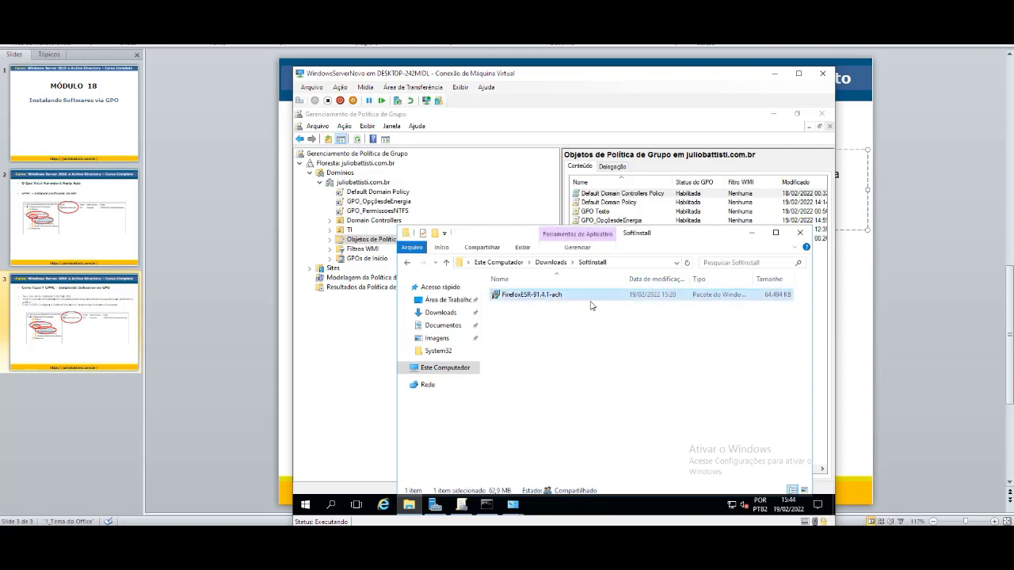
pyautogui.rightClick(590, 301)
pyautogui.click(665, 485)
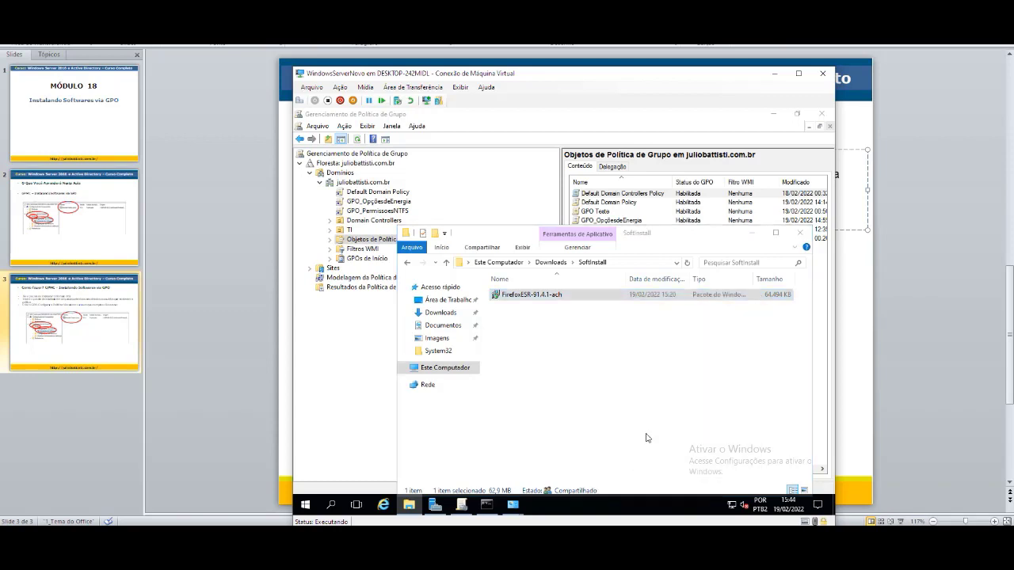
pyautogui.click(751, 479)
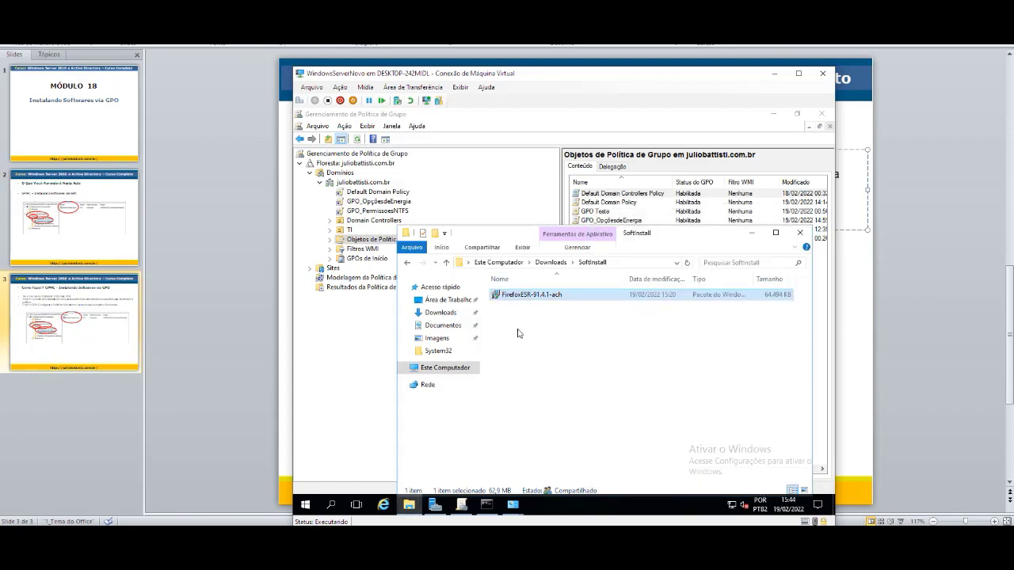
# Create a folder named SoftMapeado in Downloads, paste the Firefox package into it and return to Downloads.
pyautogui.click(407, 262)
pyautogui.rightClick(532, 369)
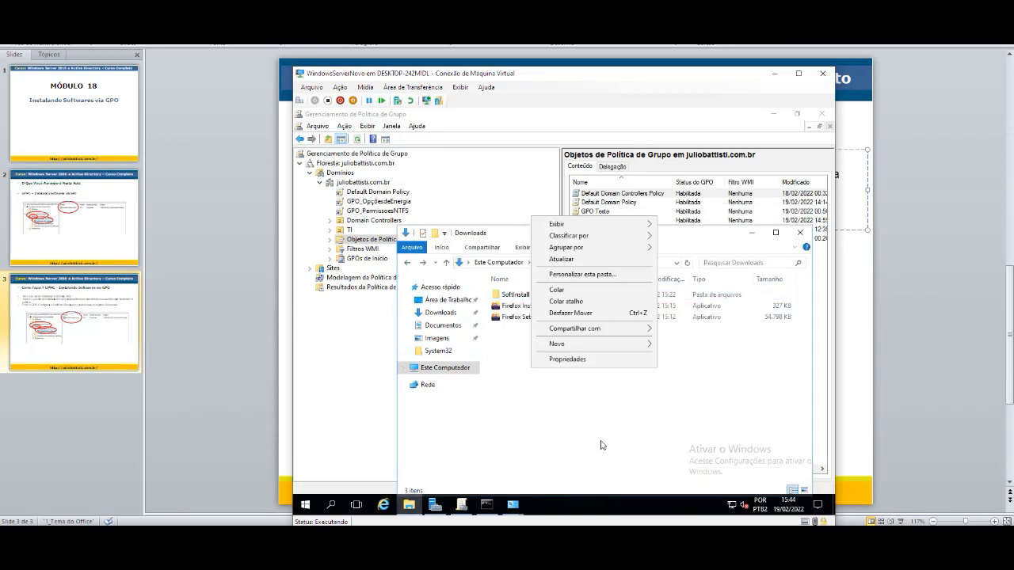
pyautogui.moveTo(618, 345)
pyautogui.click(680, 346)
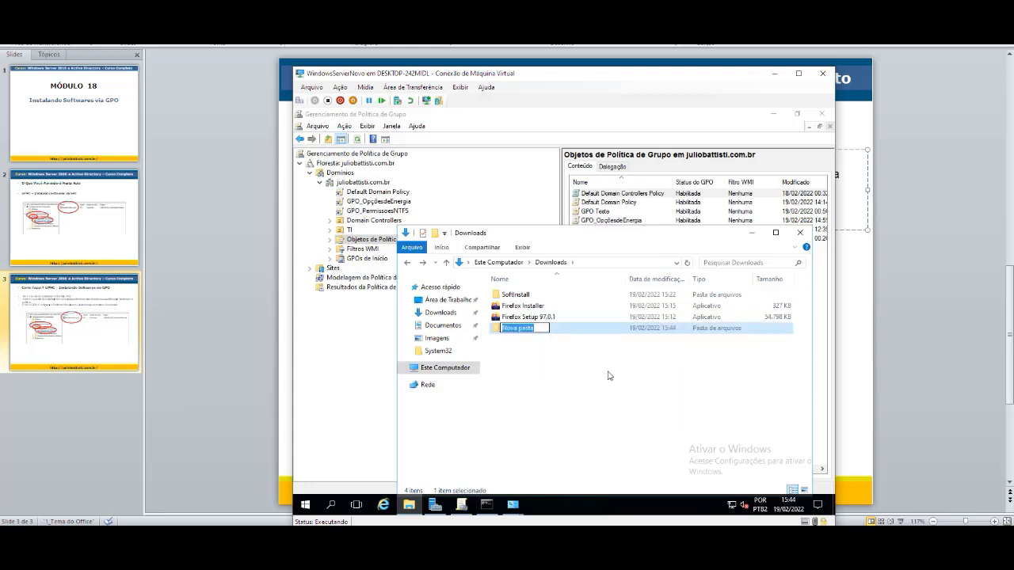
pyautogui.write('SoftMapeado')
pyautogui.press('Return')
pyautogui.press('Return')
pyautogui.hotkey('ctrl', 'v')
pyautogui.click(407, 262)
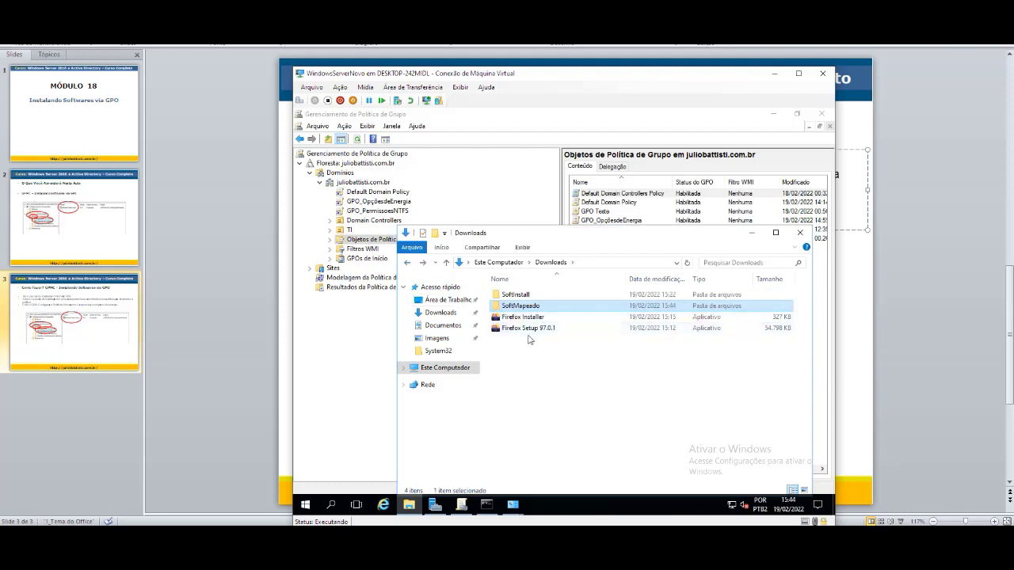
# Enable advanced sharing for the SoftMapeado folder under the share name SoftMapeado.
pyautogui.rightClick(526, 306)
pyautogui.click(578, 485)
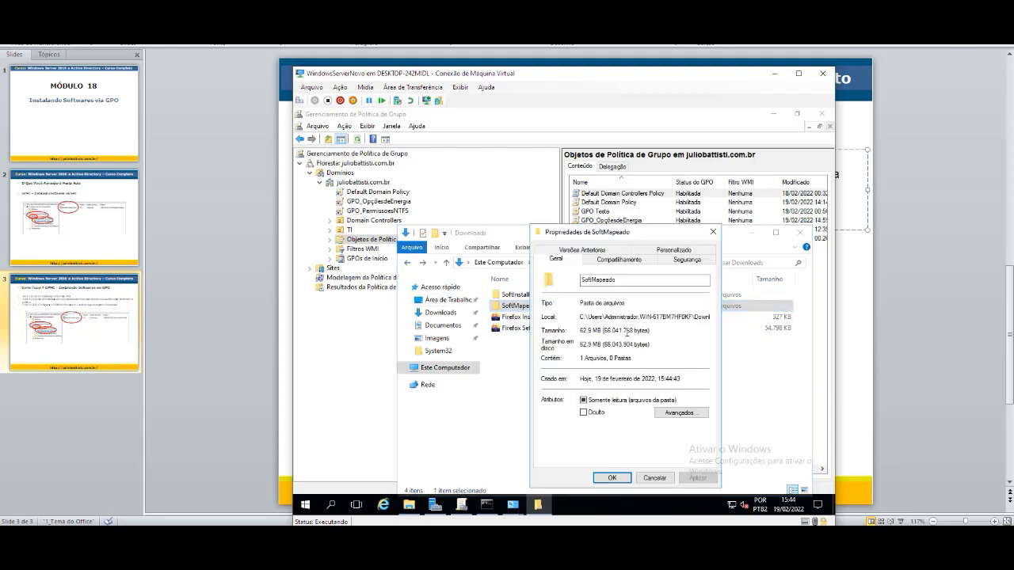
pyautogui.click(630, 259)
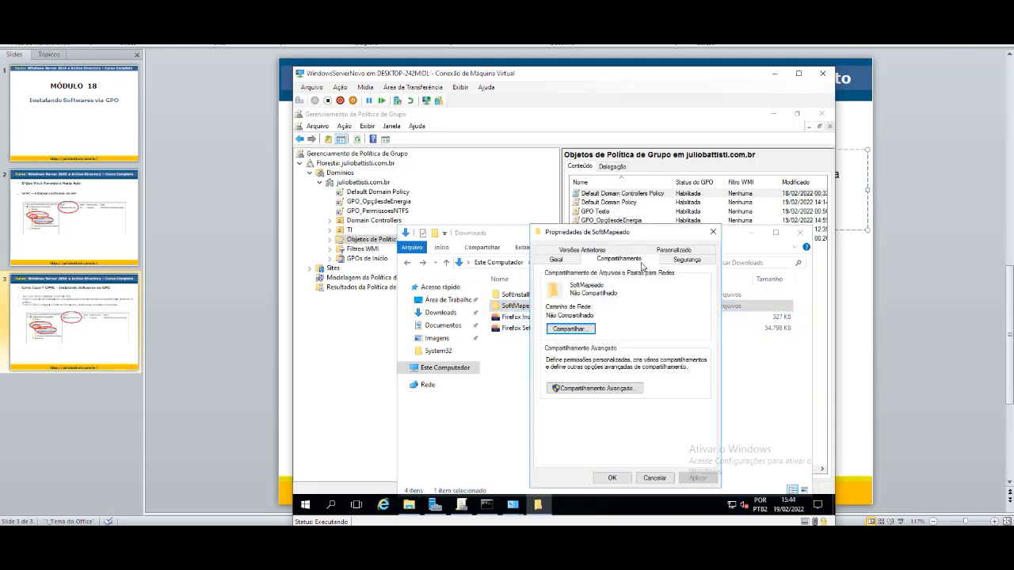
pyautogui.click(602, 388)
pyautogui.click(583, 283)
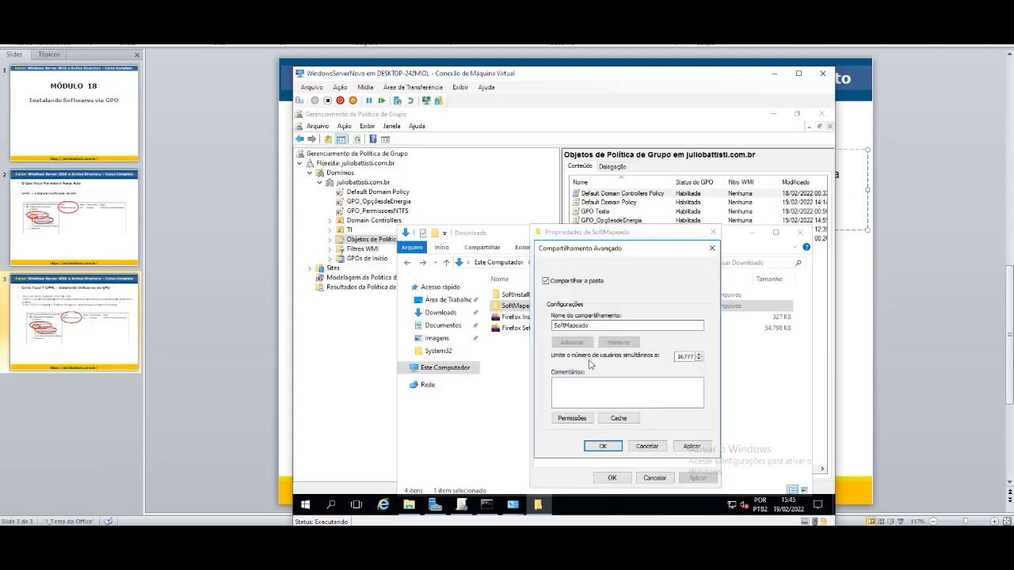
# Allow the Todos group Controle total on the SoftMapeado share and apply the sharing settings.
pyautogui.click(574, 419)
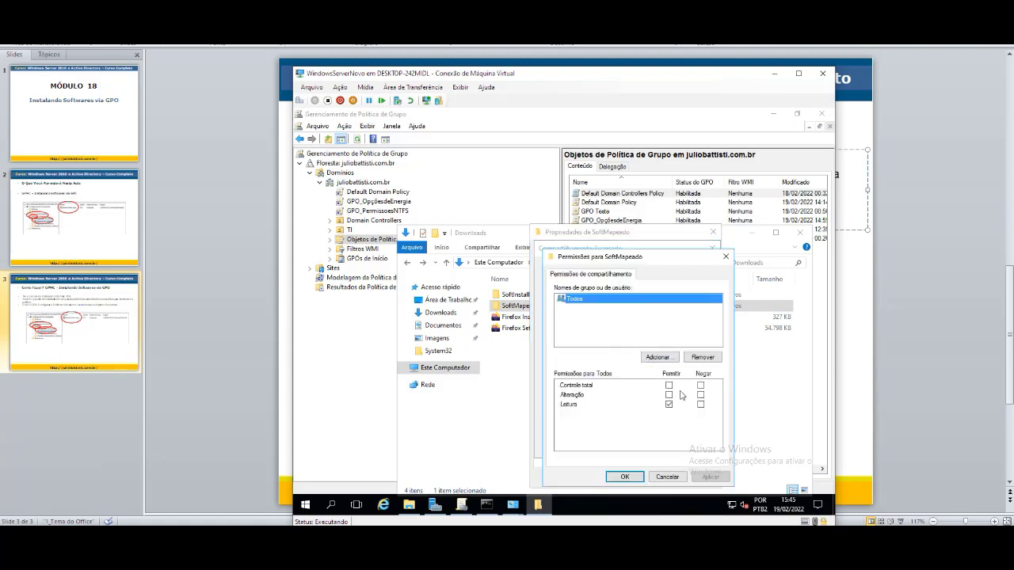
pyautogui.click(669, 387)
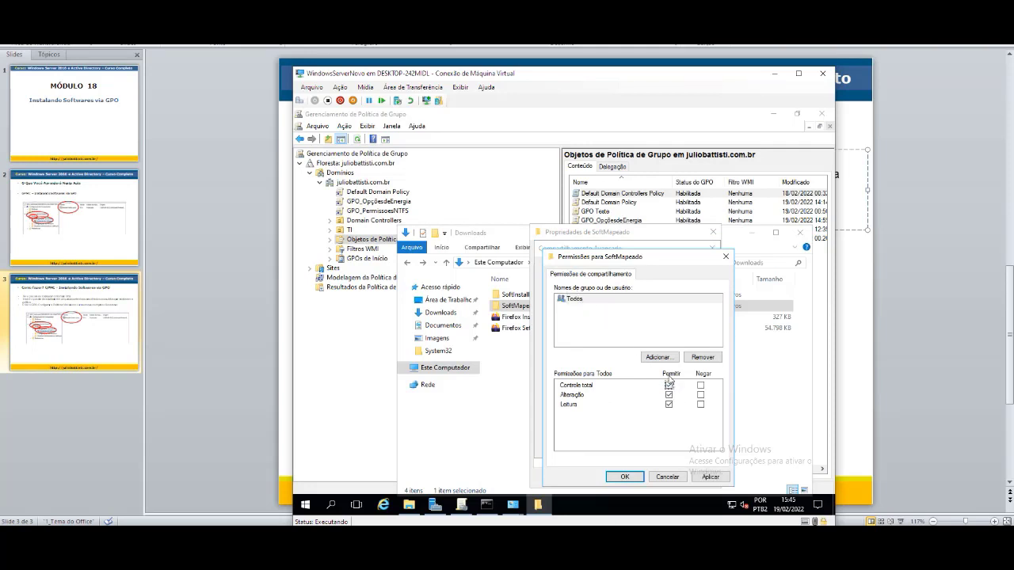
pyautogui.click(710, 477)
pyautogui.click(642, 478)
pyautogui.click(690, 447)
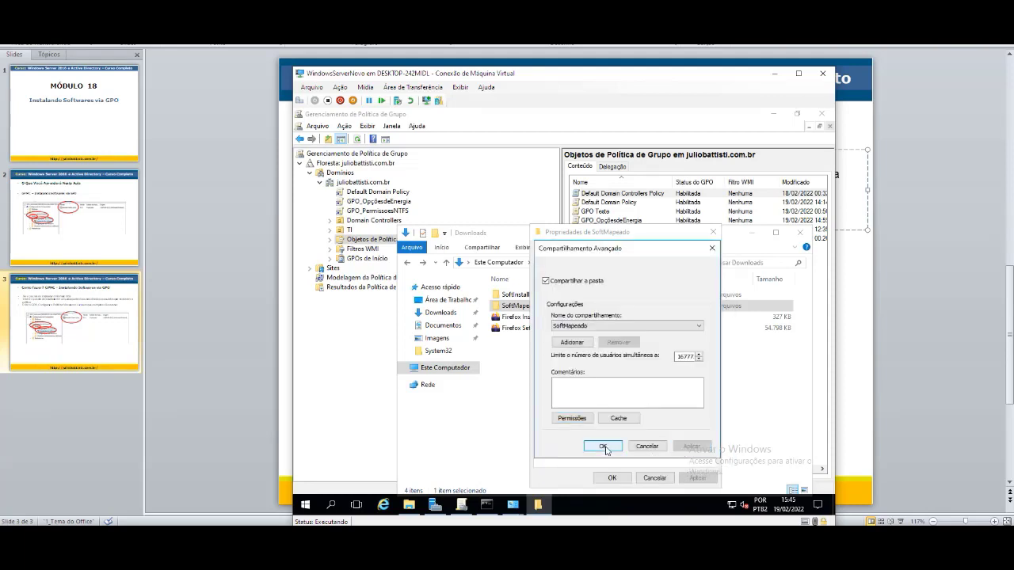
pyautogui.click(607, 448)
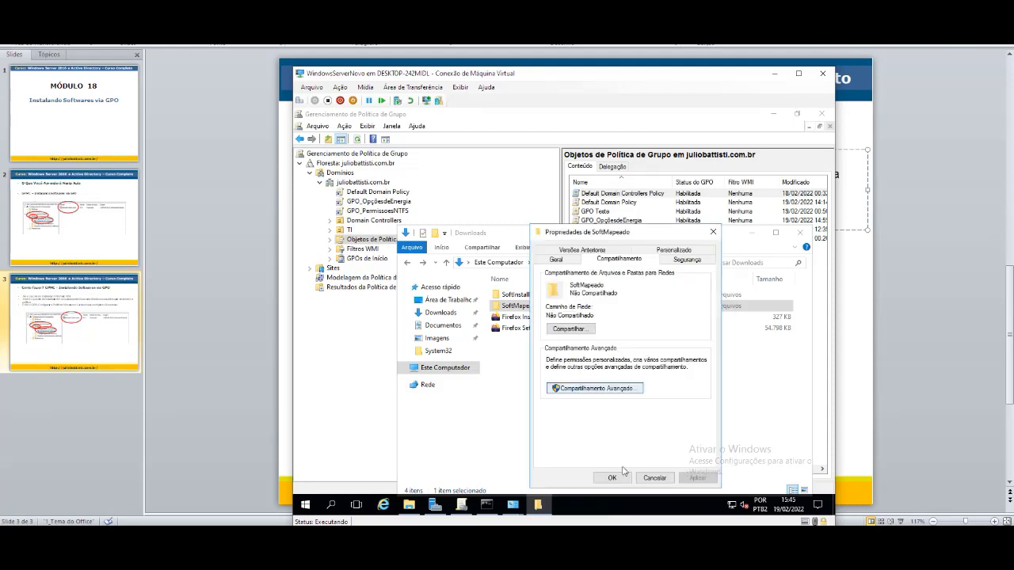
# Add the Todos group to SoftMapeado's security permissions, allow it Modificar, apply the change and close the folder's properties.
pyautogui.click(684, 259)
pyautogui.click(677, 348)
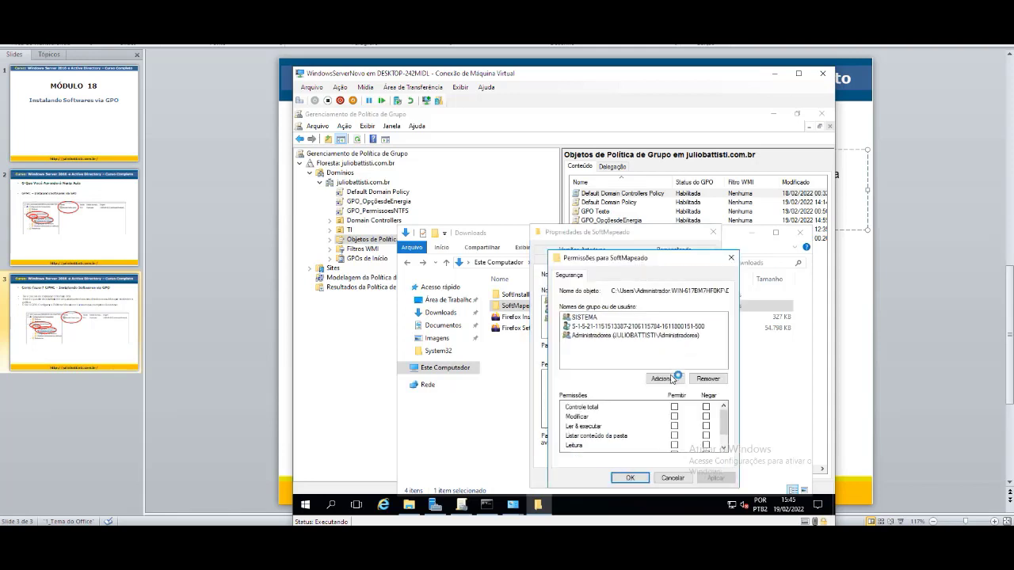
pyautogui.click(668, 375)
pyautogui.write('todos')
pyautogui.press('Return')
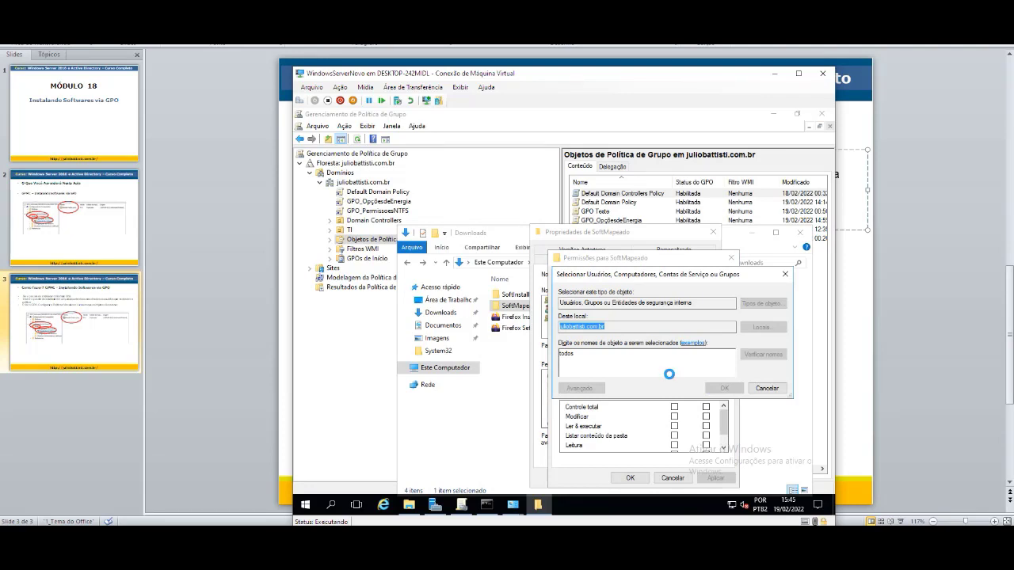
pyautogui.click(675, 416)
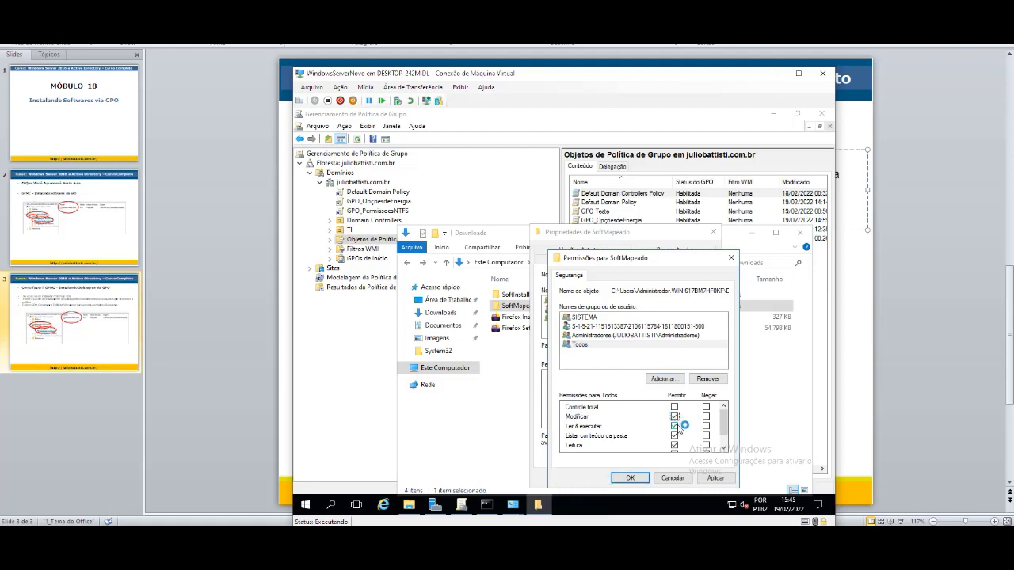
pyautogui.click(588, 346)
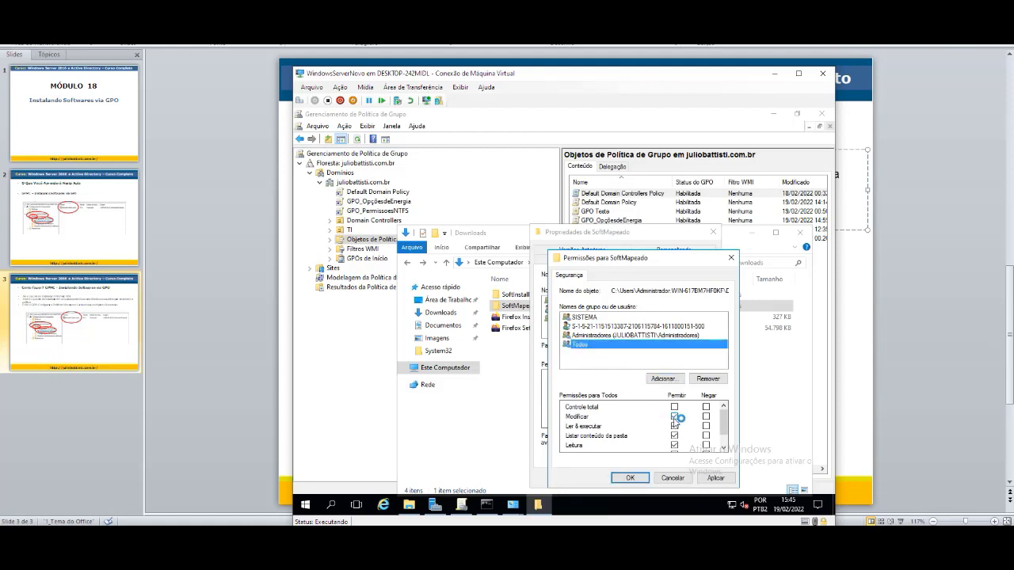
pyautogui.moveTo(724, 433); pyautogui.dragTo(726, 448)
pyautogui.click(704, 478)
pyautogui.click(629, 478)
pyautogui.click(612, 477)
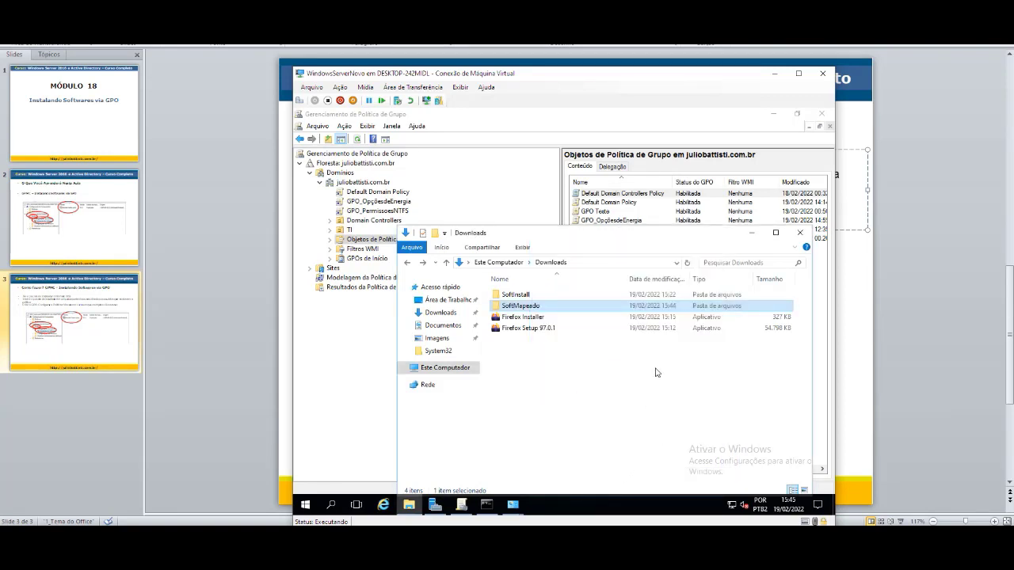
# Copy the SoftMapeado folder's network path from its sharing properties and return to the Downloads window.
pyautogui.rightClick(559, 307)
pyautogui.click(590, 482)
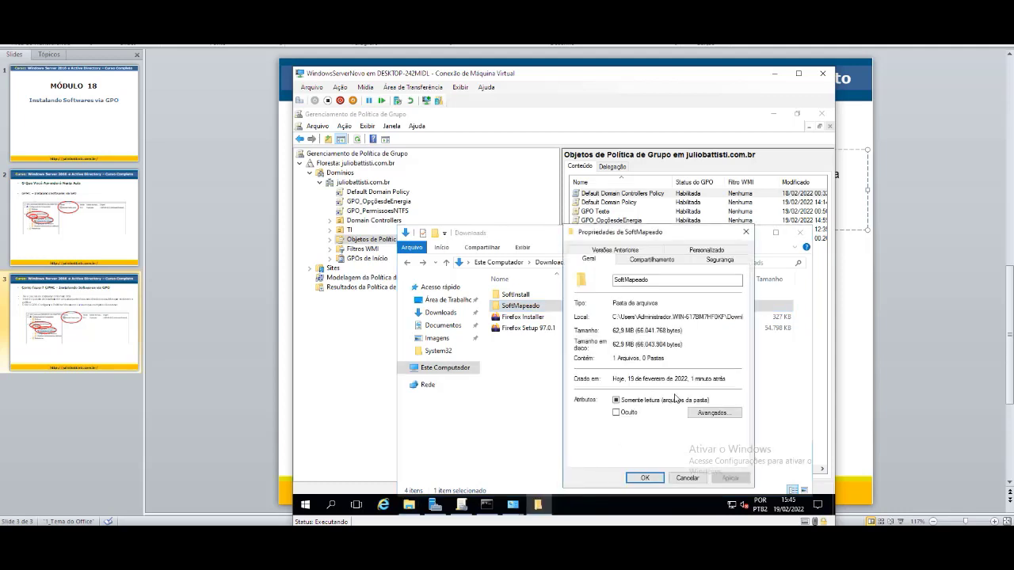
pyautogui.click(660, 262)
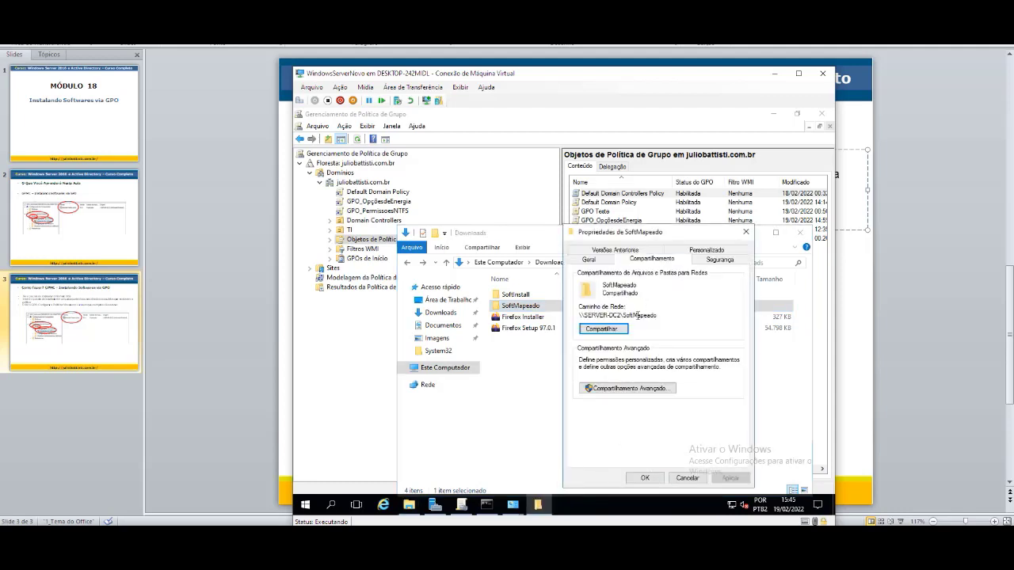
pyautogui.moveTo(658, 315); pyautogui.dragTo(582, 315)
pyautogui.moveTo(665, 315); pyautogui.dragTo(578, 316)
pyautogui.hotkey('ctrl', 'c')
pyautogui.click(541, 388)
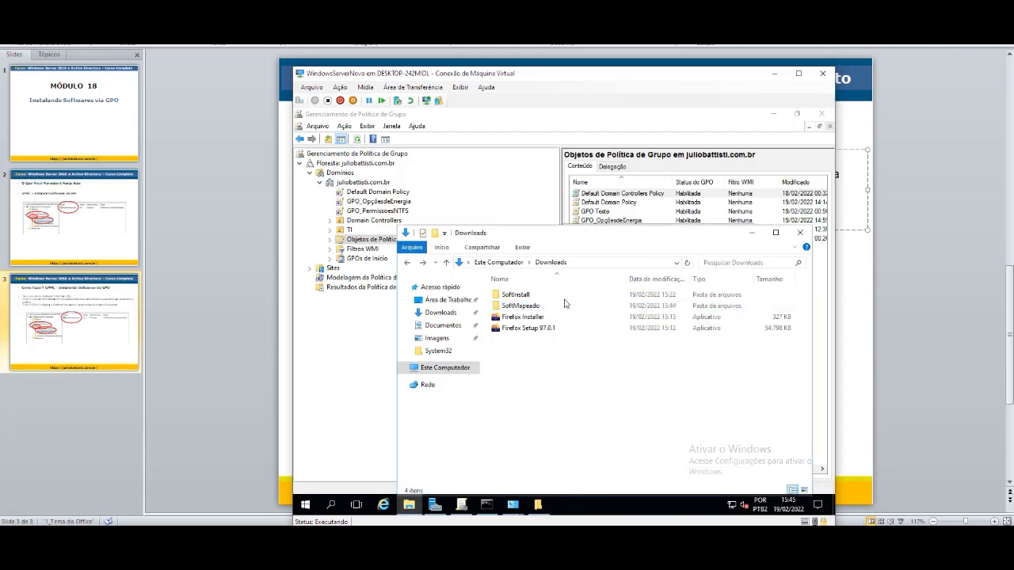
# Open \\SERVER-DC2\SoftMapeado to check the shared package, return to Downloads, minimize the window and close the SoftMapeado properties.
pyautogui.click(598, 263)
pyautogui.hotkey('ctrl', 'v')
pyautogui.press('Return')
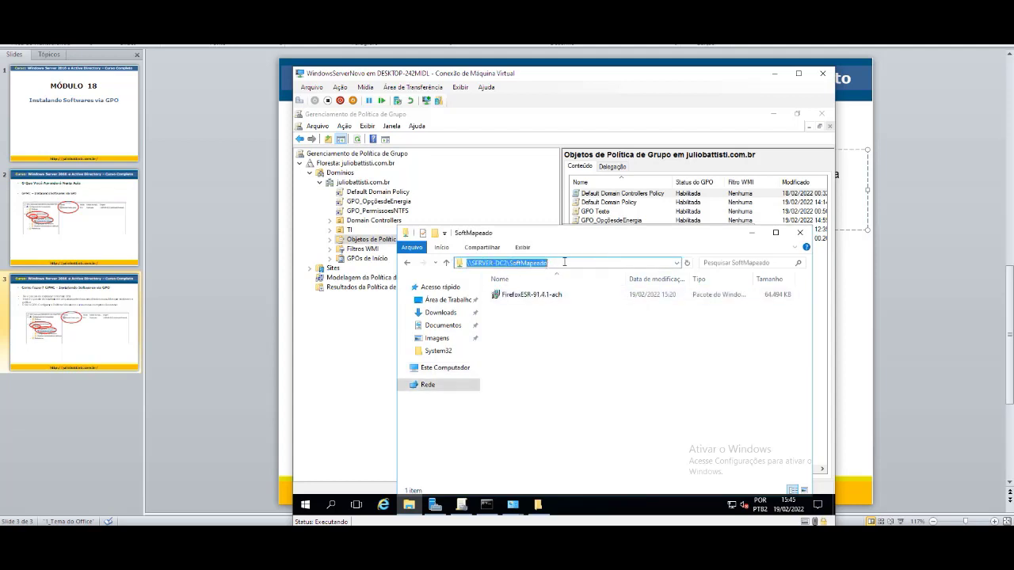
pyautogui.click(471, 263)
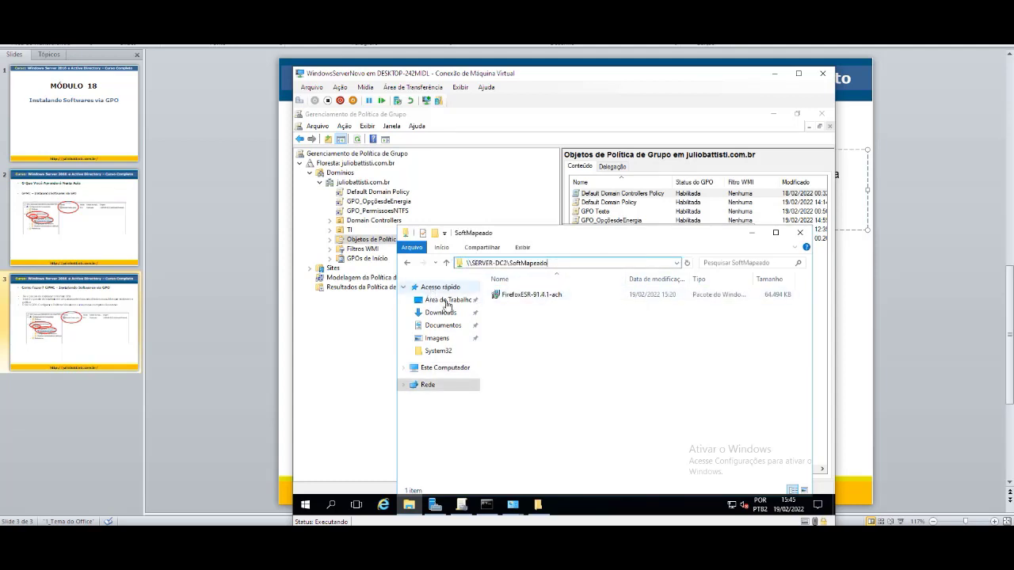
pyautogui.click(406, 264)
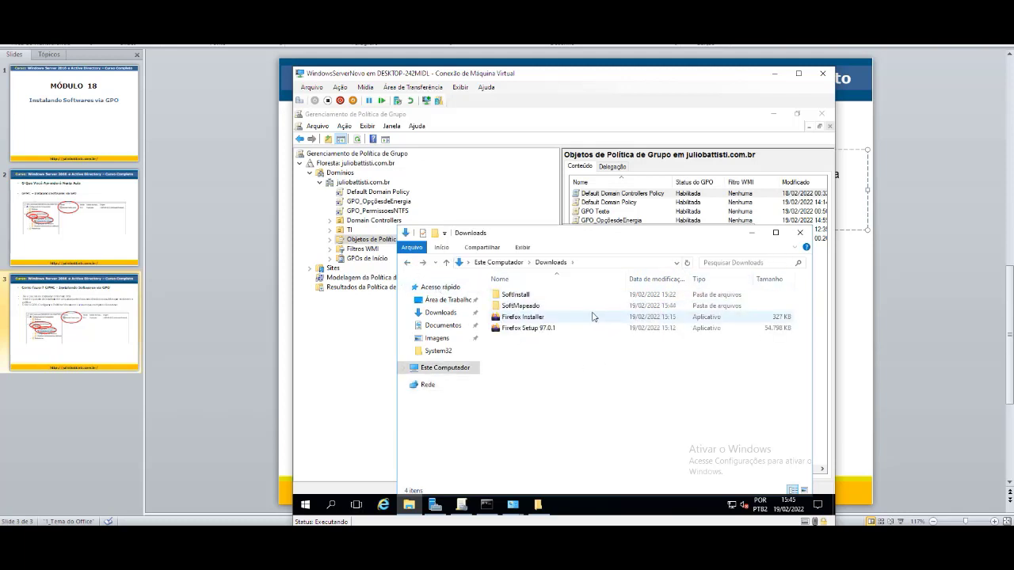
pyautogui.click(751, 232)
pyautogui.click(686, 478)
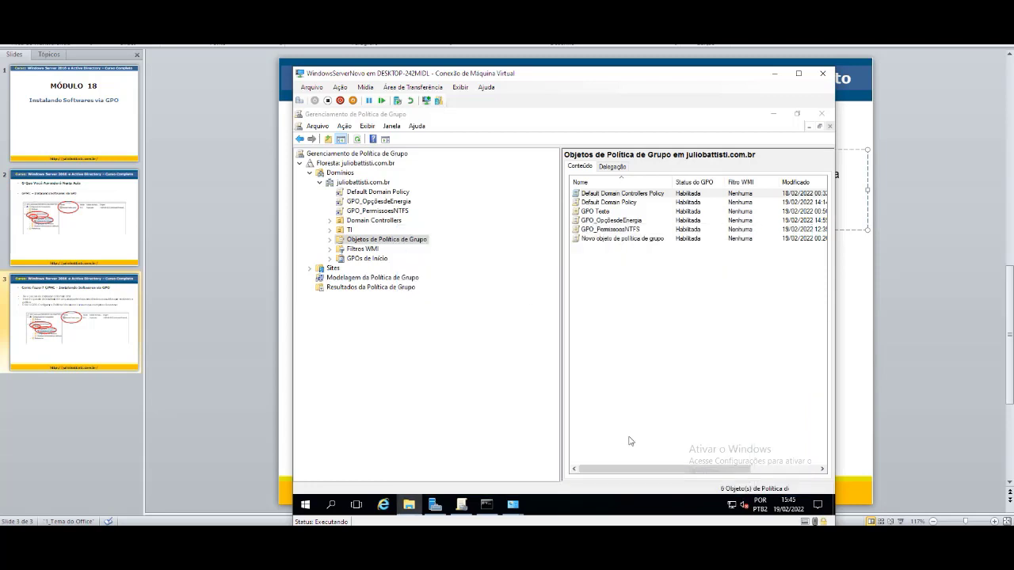
# Create a new group policy object named GPBO_InstallFirefox in Objetos de Política de Grupo.
pyautogui.rightClick(413, 243)
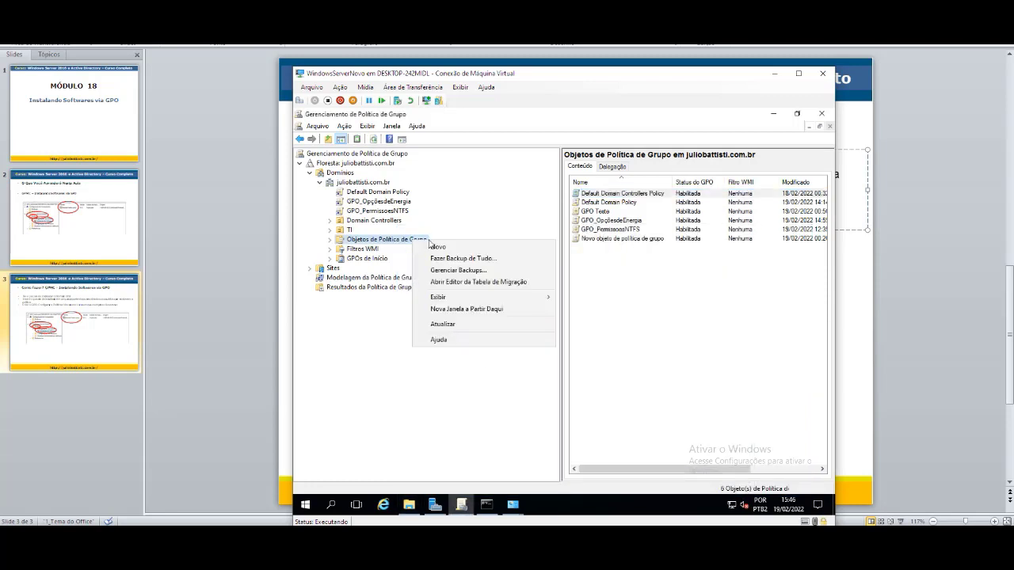
pyautogui.click(434, 246)
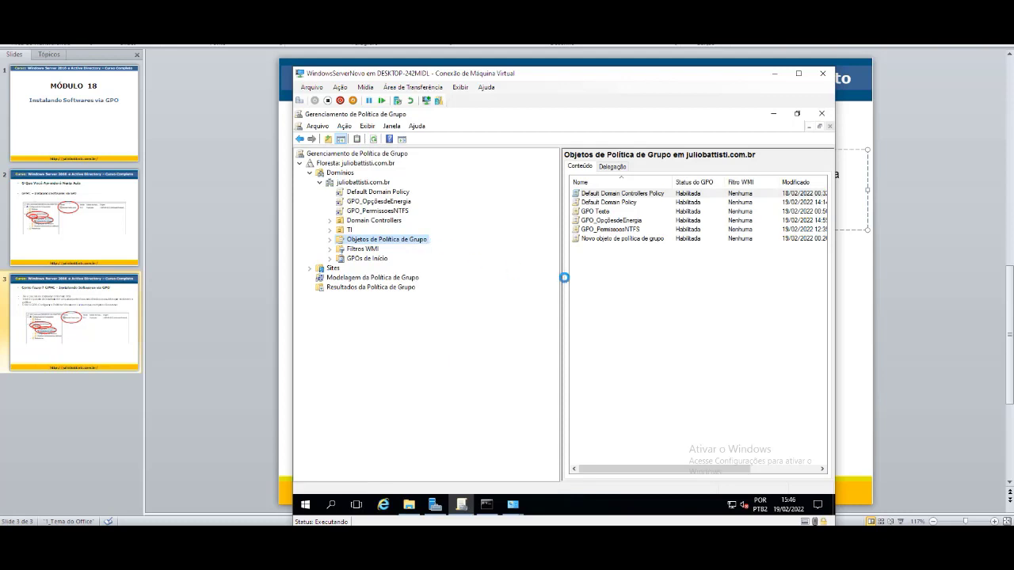
pyautogui.write('GPBO_InstallFirefox')
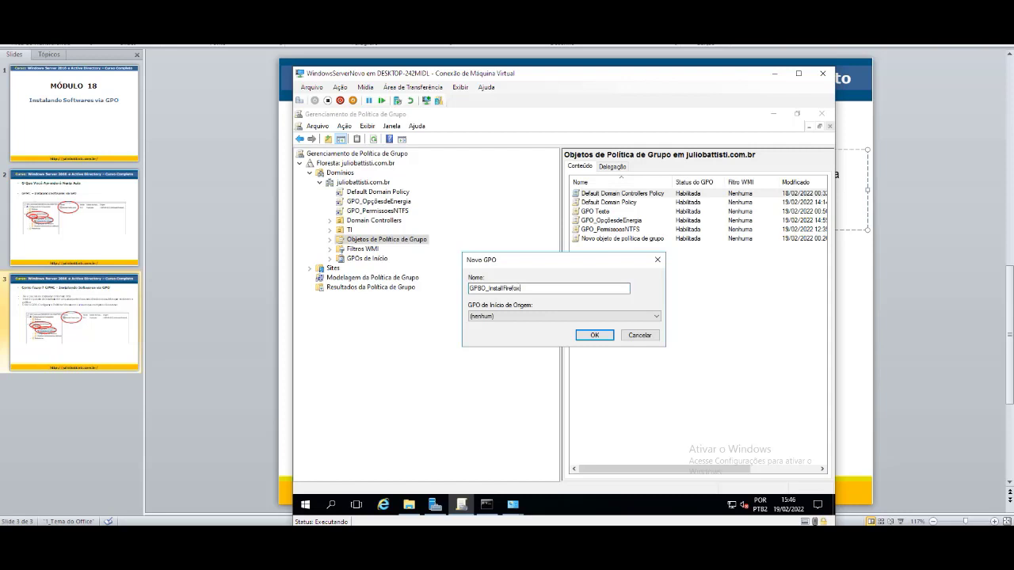
pyautogui.press('Return')
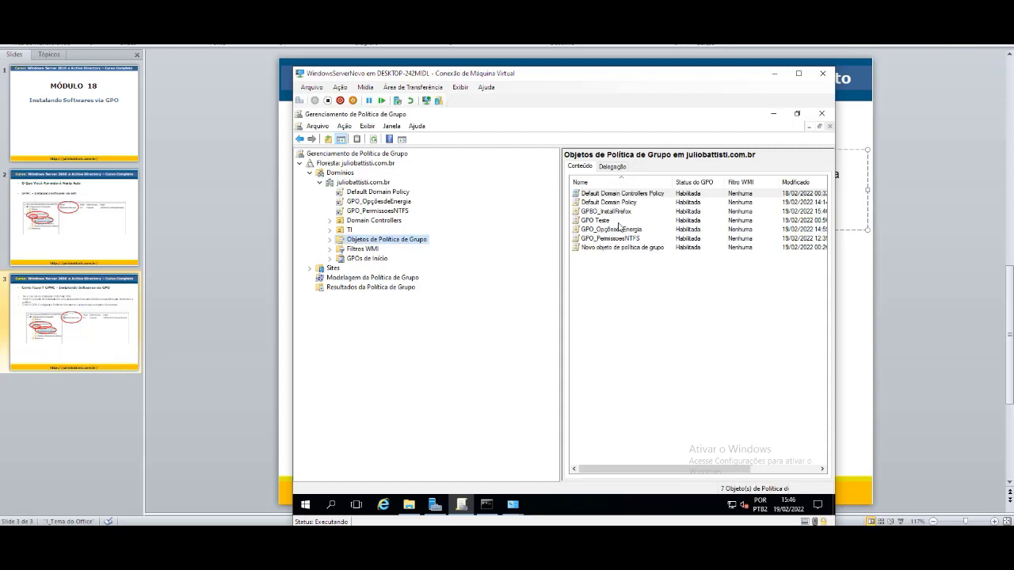
# Open GPBO_InstallFirefox for editing and go to Instalação de software under the Configuração do Usuário software policies.
pyautogui.click(627, 212)
pyautogui.rightClick(635, 215)
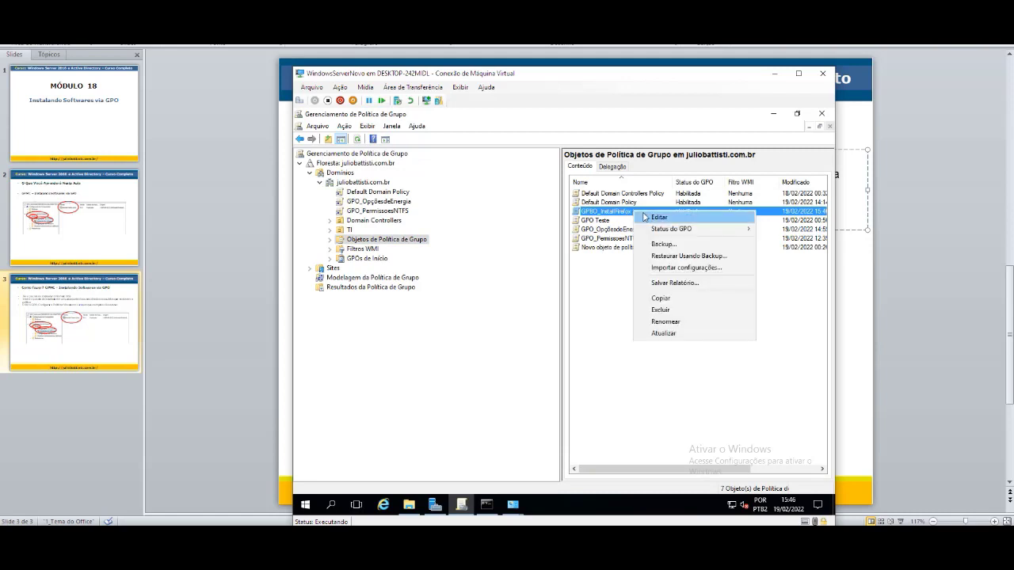
pyautogui.click(658, 217)
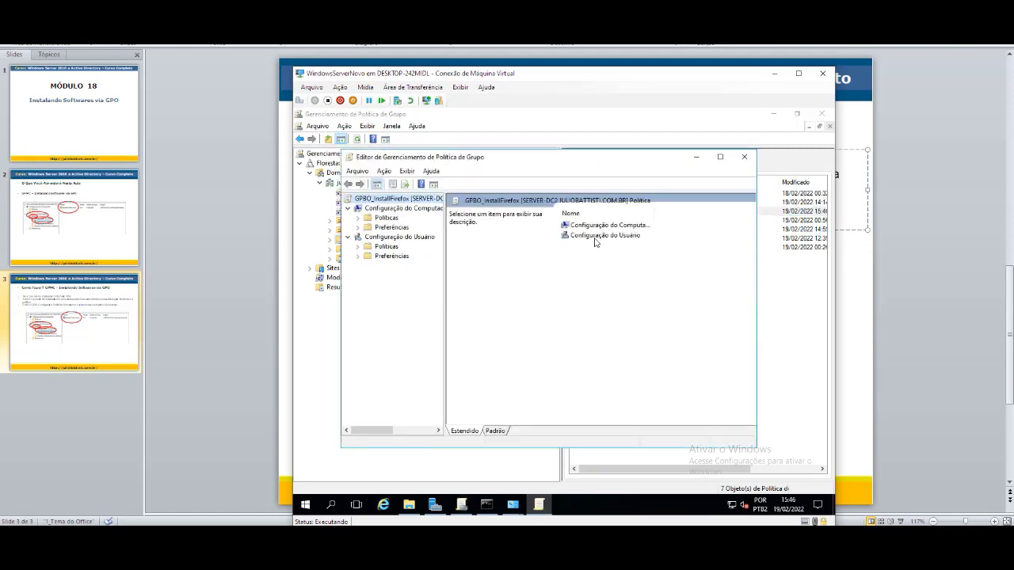
pyautogui.click(401, 237)
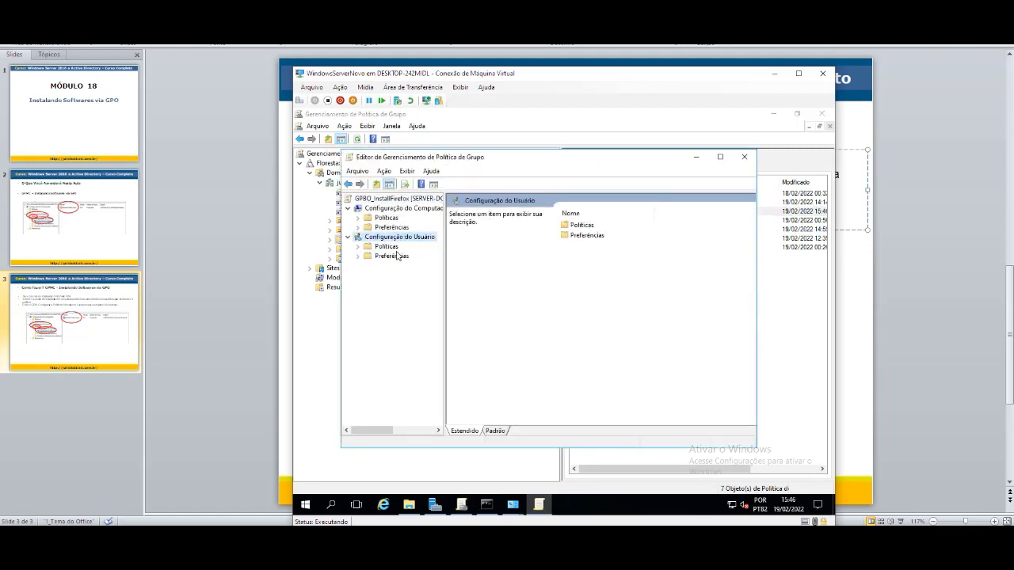
pyautogui.click(394, 257)
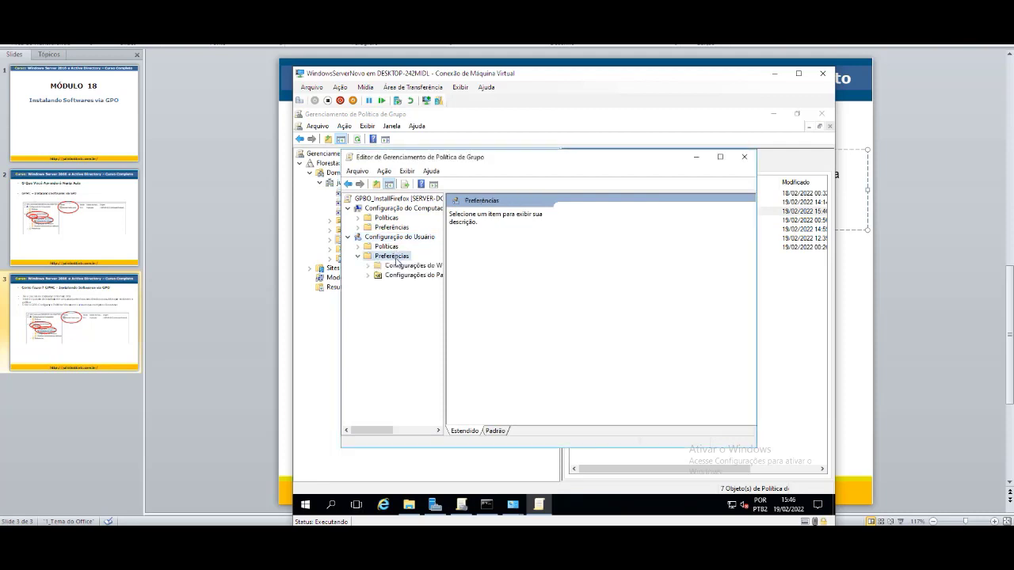
pyautogui.doubleClick(608, 226)
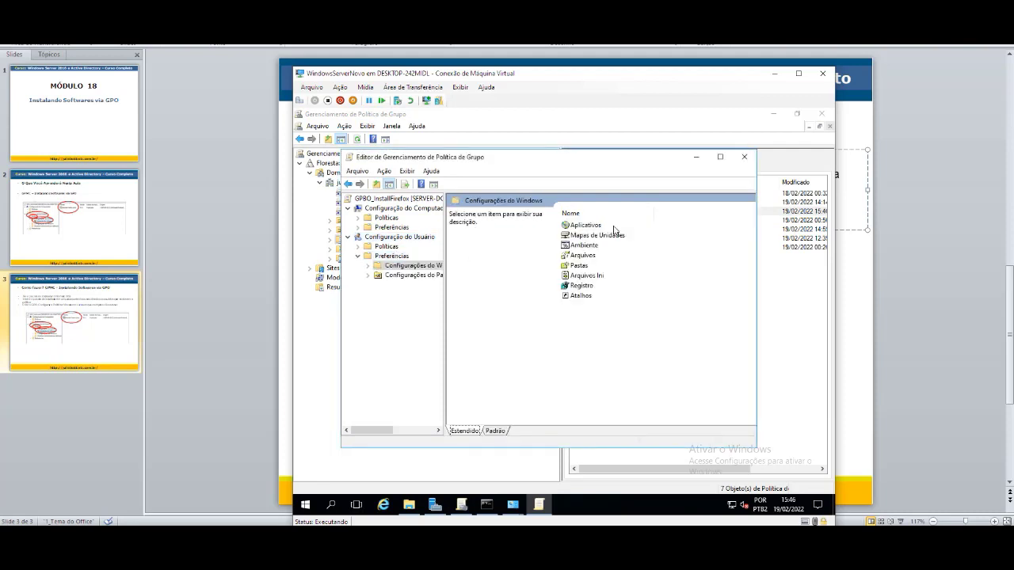
pyautogui.click(388, 247)
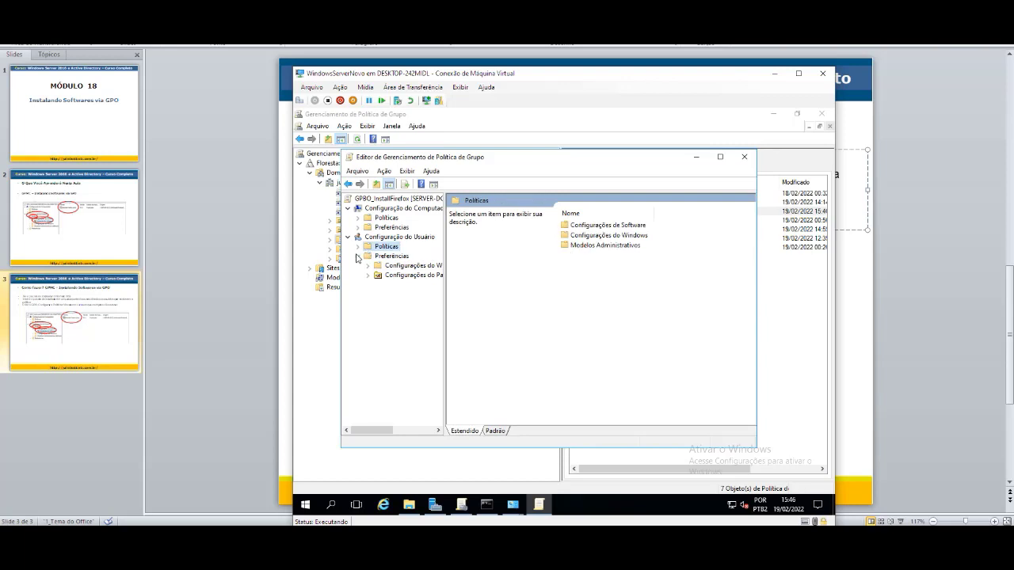
pyautogui.doubleClick(628, 227)
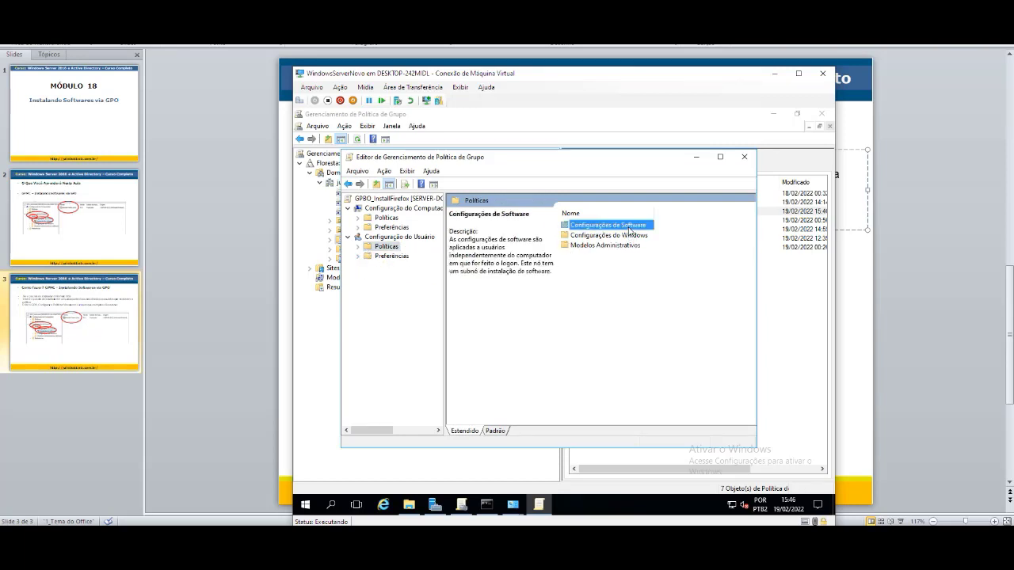
pyautogui.doubleClick(620, 228)
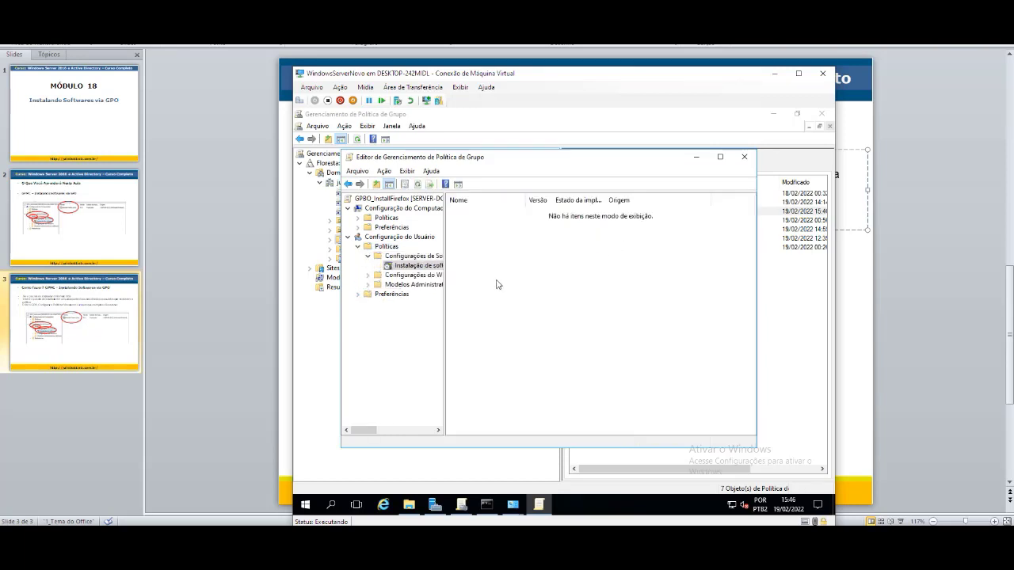
pyautogui.moveTo(445, 288); pyautogui.dragTo(486, 290)
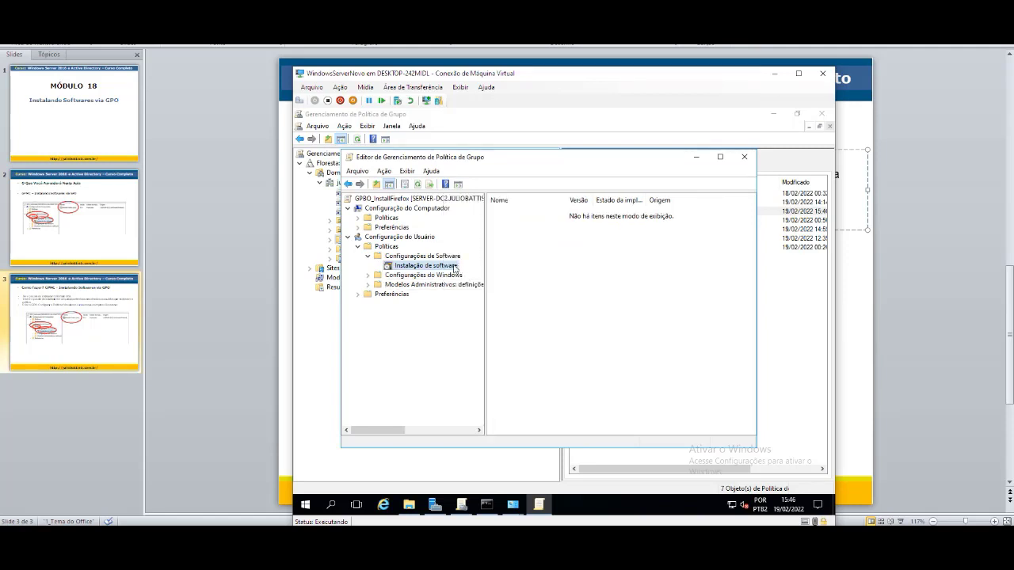
# Start adding a new software package to the user configuration's Instalação de software.
pyautogui.rightClick(455, 268)
pyautogui.moveTo(497, 275)
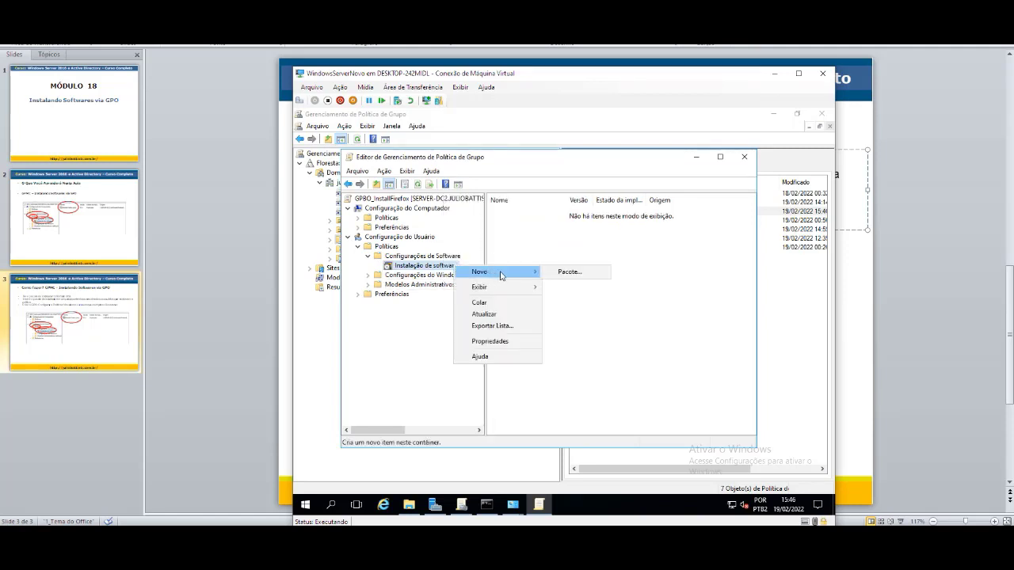
pyautogui.click(559, 273)
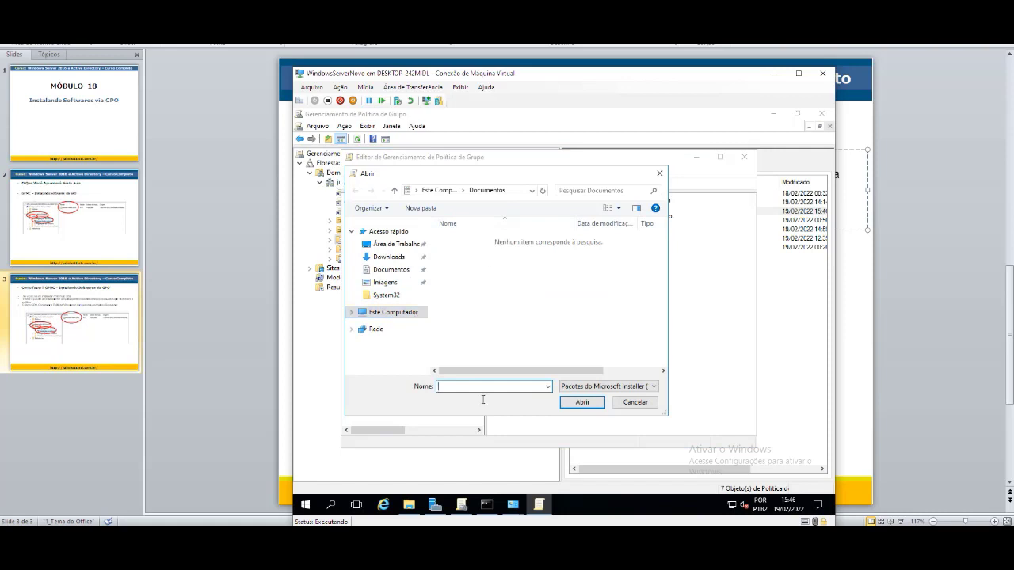
# Copy the SoftMapeado folder's network path from its sharing properties in Downloads and close the Downloads window.
pyautogui.click(409, 505)
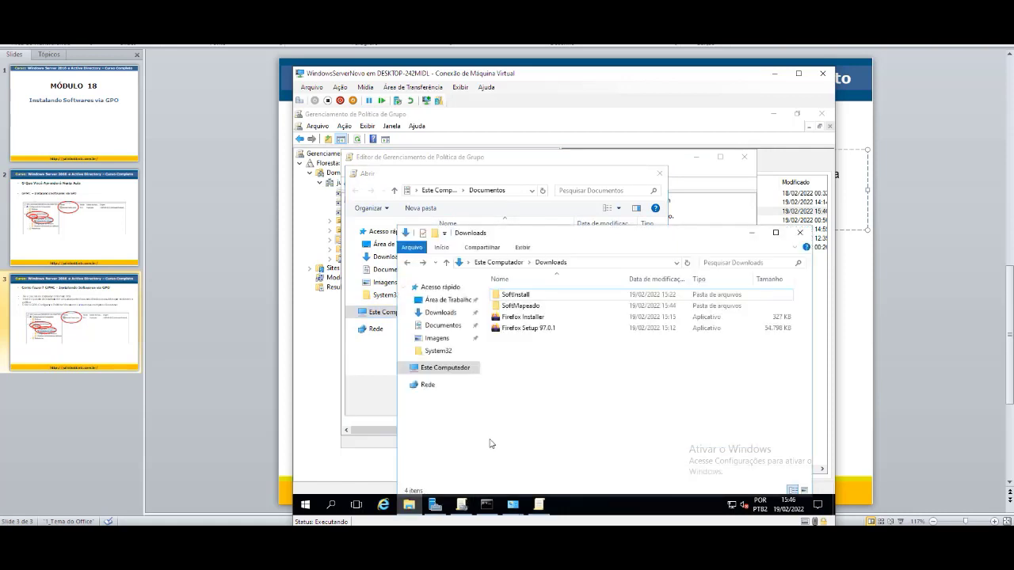
pyautogui.rightClick(551, 298)
pyautogui.click(528, 296)
pyautogui.rightClick(526, 295)
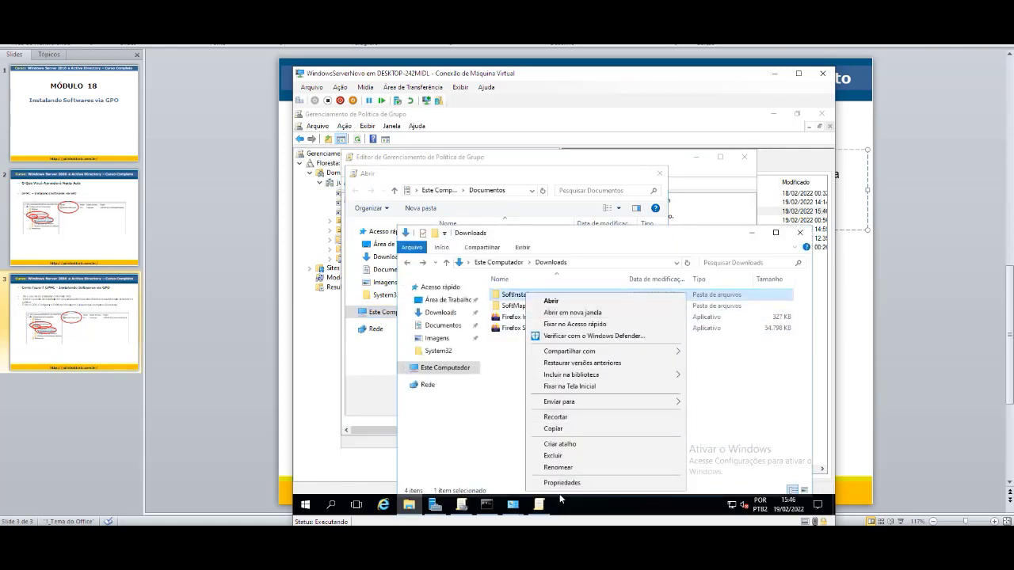
pyautogui.rightClick(515, 306)
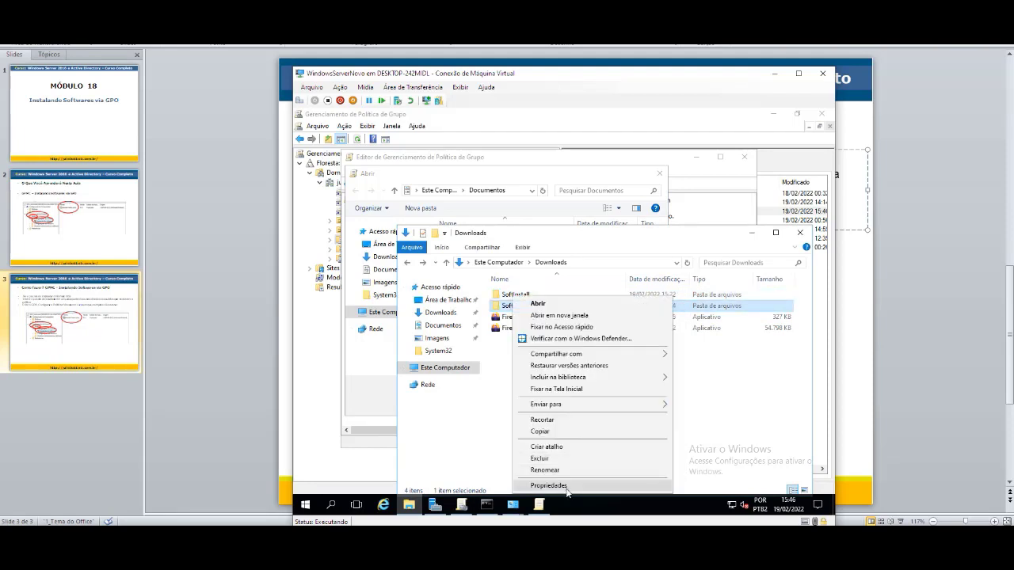
pyautogui.click(567, 485)
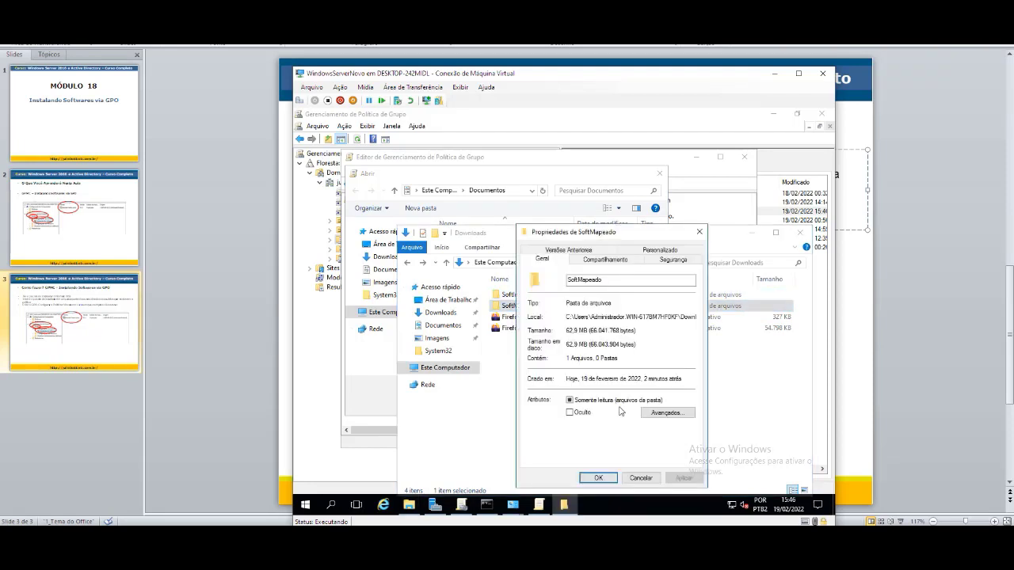
pyautogui.click(606, 259)
pyautogui.moveTo(616, 315); pyautogui.dragTo(539, 316)
pyautogui.click(640, 478)
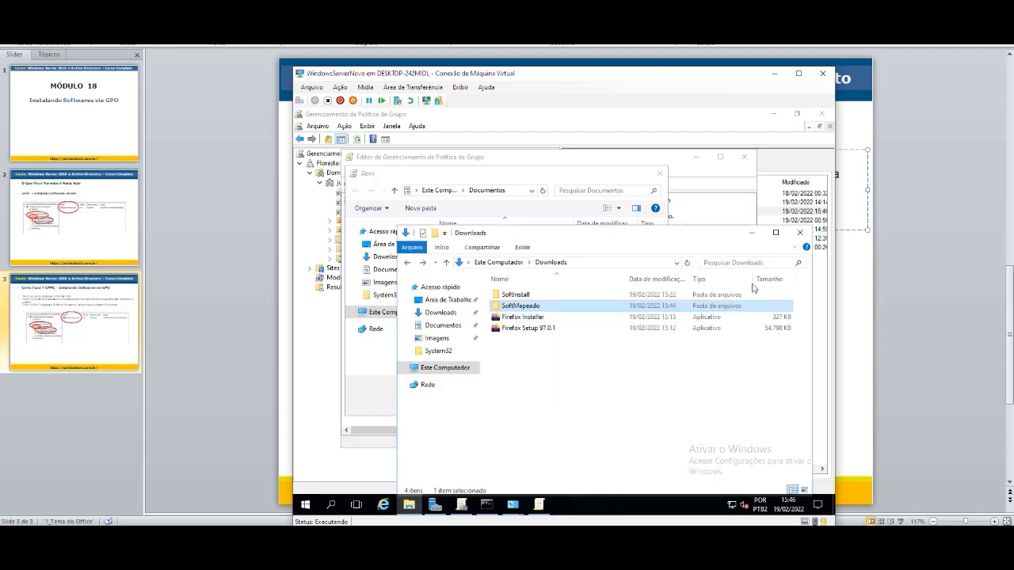
pyautogui.click(799, 233)
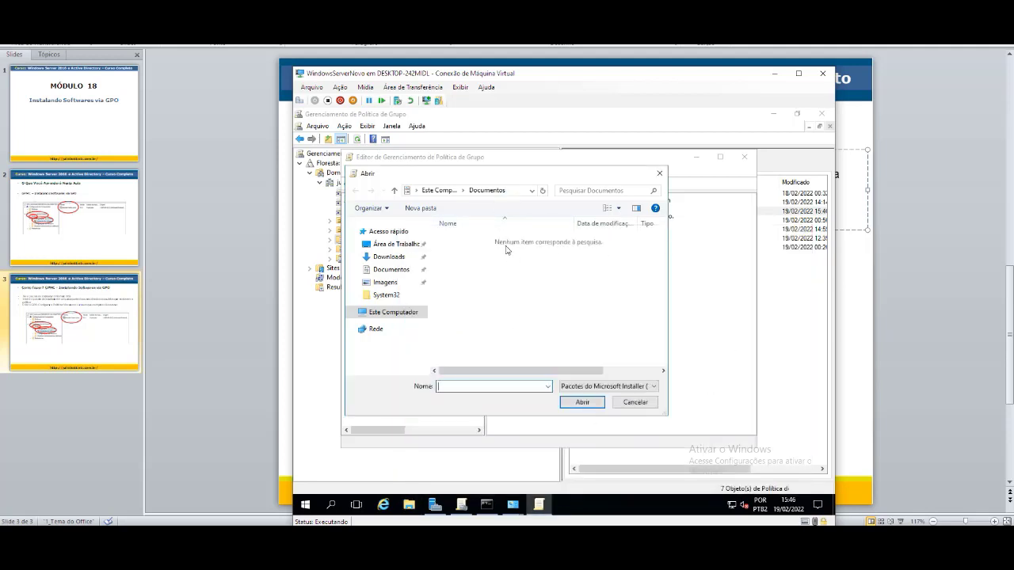
# Choose the FirefoxESR-91.4.1-ach installer from \\SERVER-DC2\SoftMapeado as the package to deploy.
pyautogui.click(515, 192)
pyautogui.write('\\\\SERVER-DC2\\SoftMapeado')
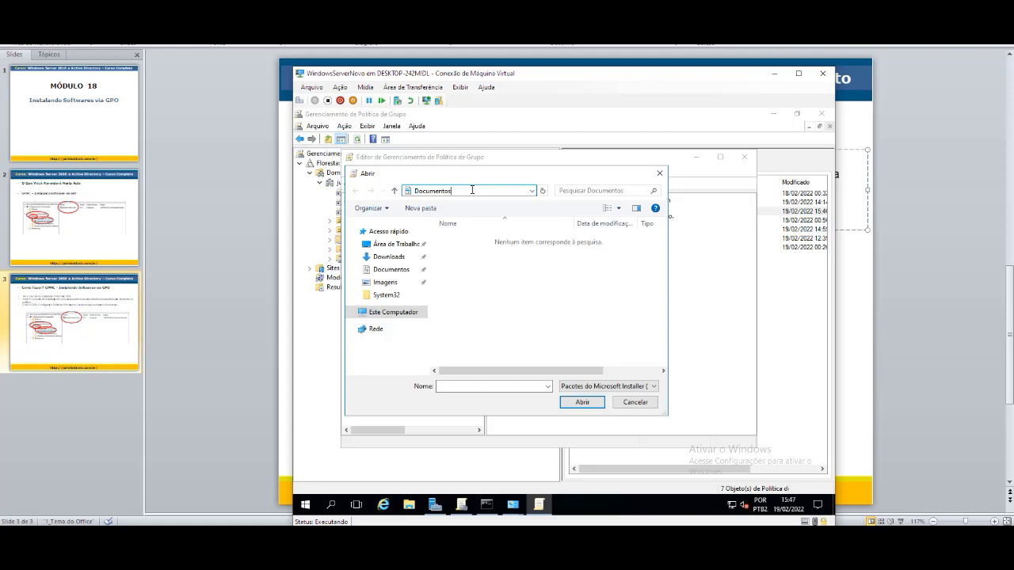
pyautogui.press('Return')
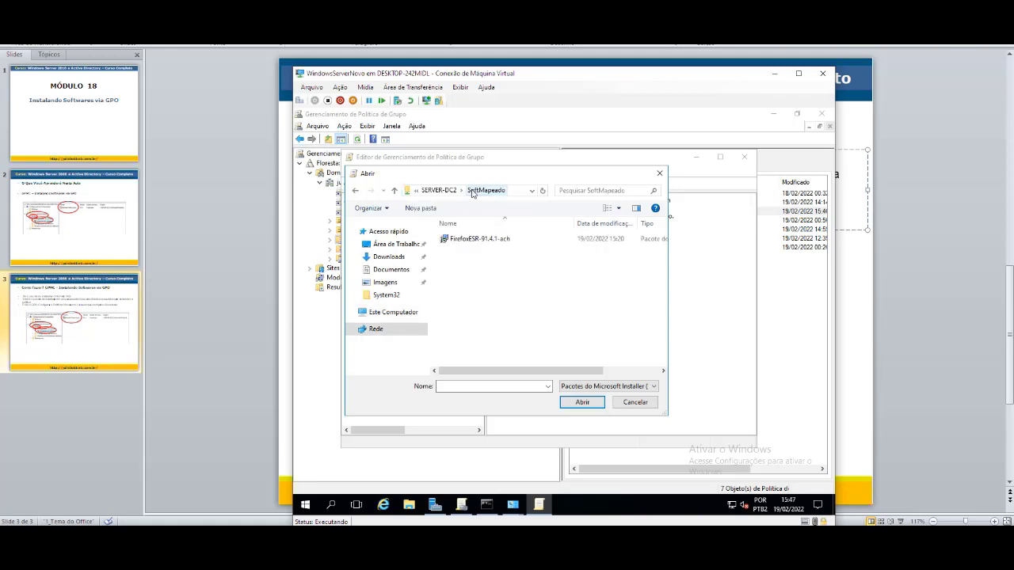
pyautogui.click(511, 239)
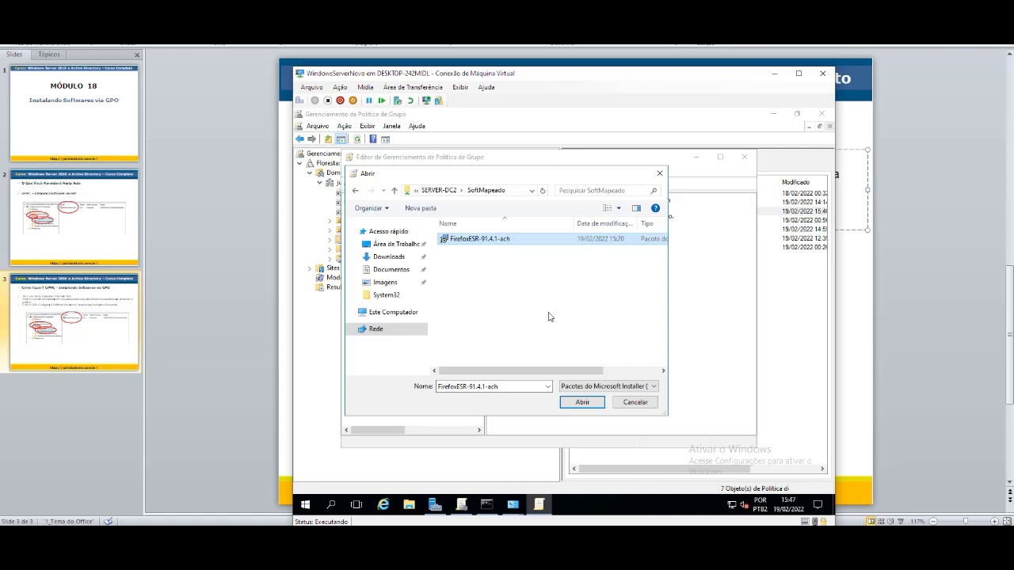
pyautogui.click(584, 404)
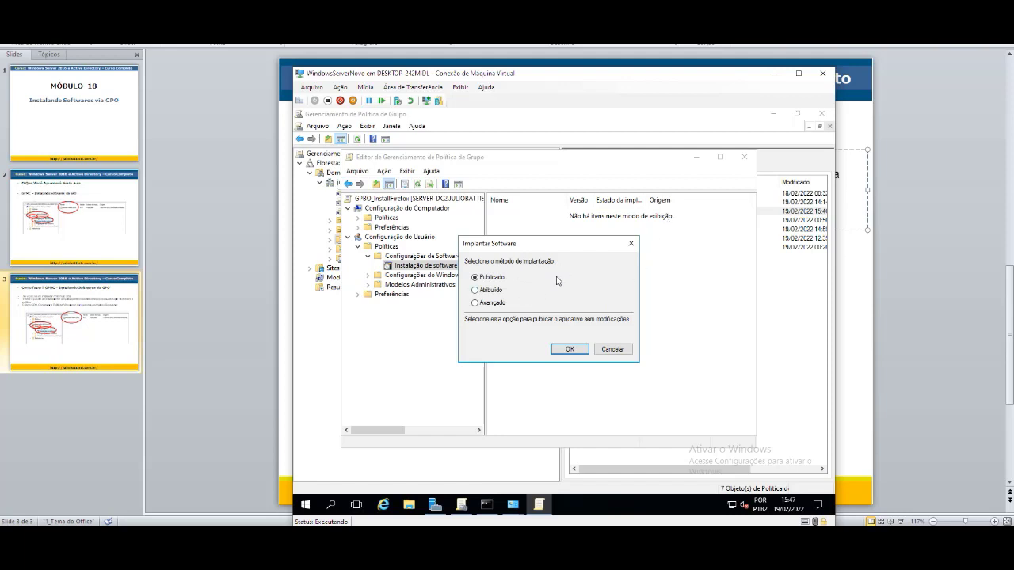
# Look over the Atribuído and Avançado deployment methods and deploy the Firefox package as Publicado.
pyautogui.click(490, 290)
pyautogui.click(496, 303)
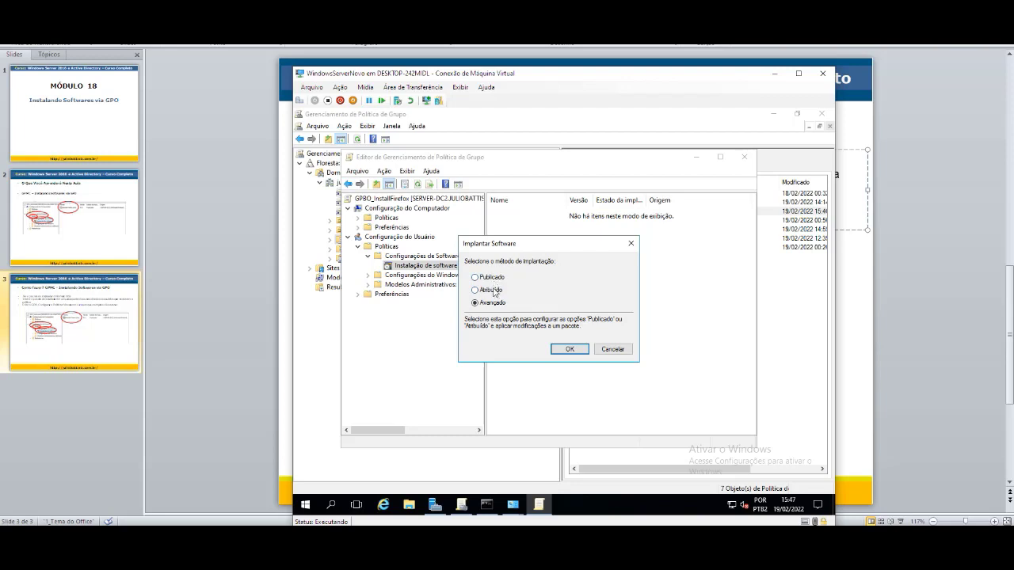
pyautogui.click(497, 280)
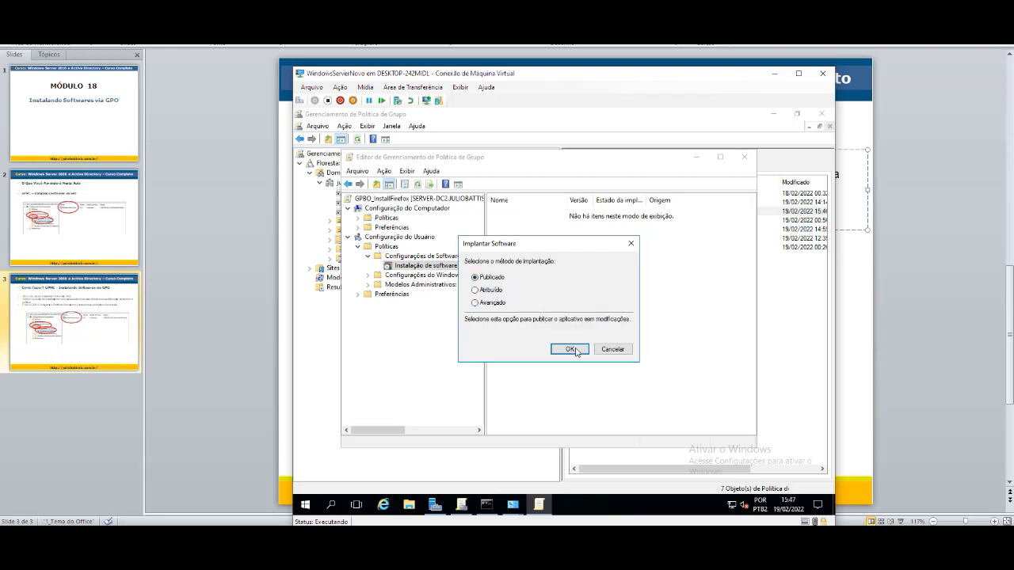
pyautogui.click(573, 351)
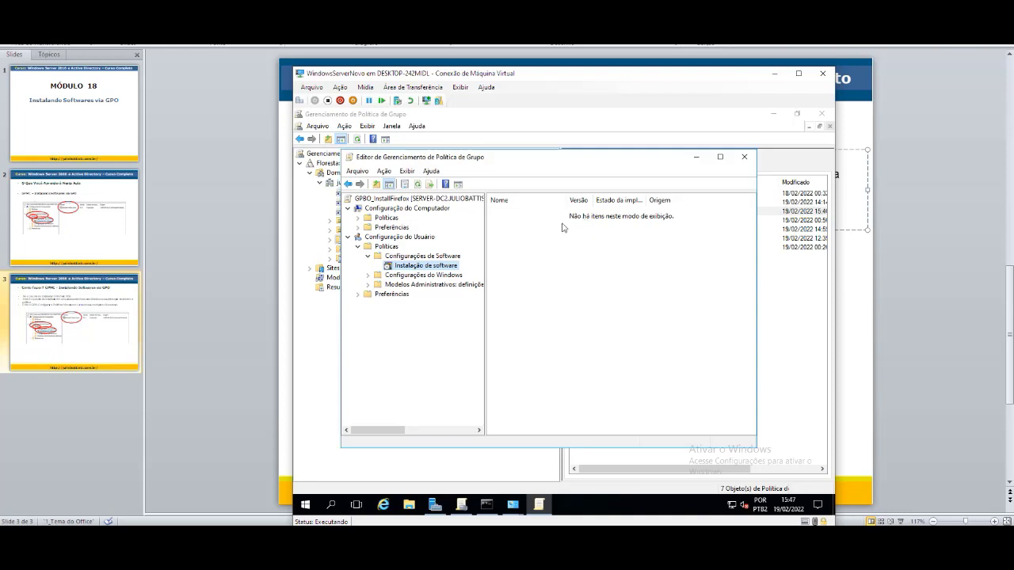
# Reload the Instalação de software list, adjust its columns to check the package's source path, and close the policy editor.
pyautogui.click(456, 274)
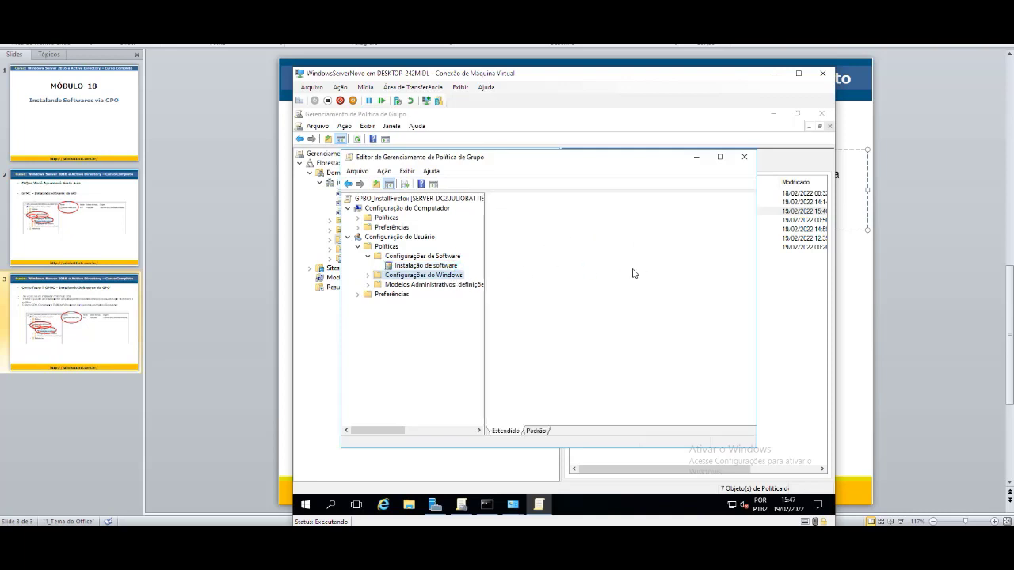
pyautogui.click(444, 265)
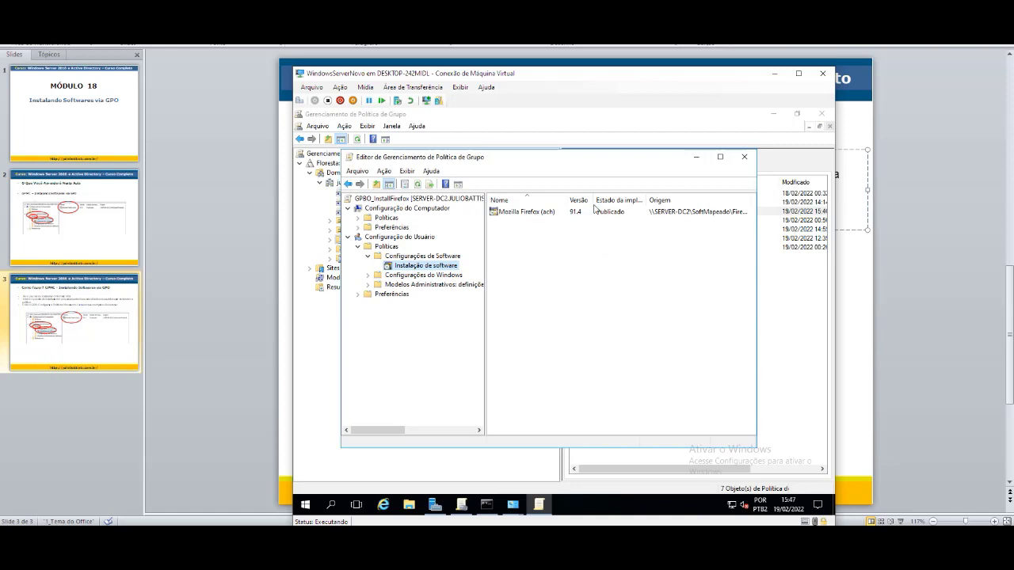
pyautogui.moveTo(565, 201); pyautogui.dragTo(544, 200)
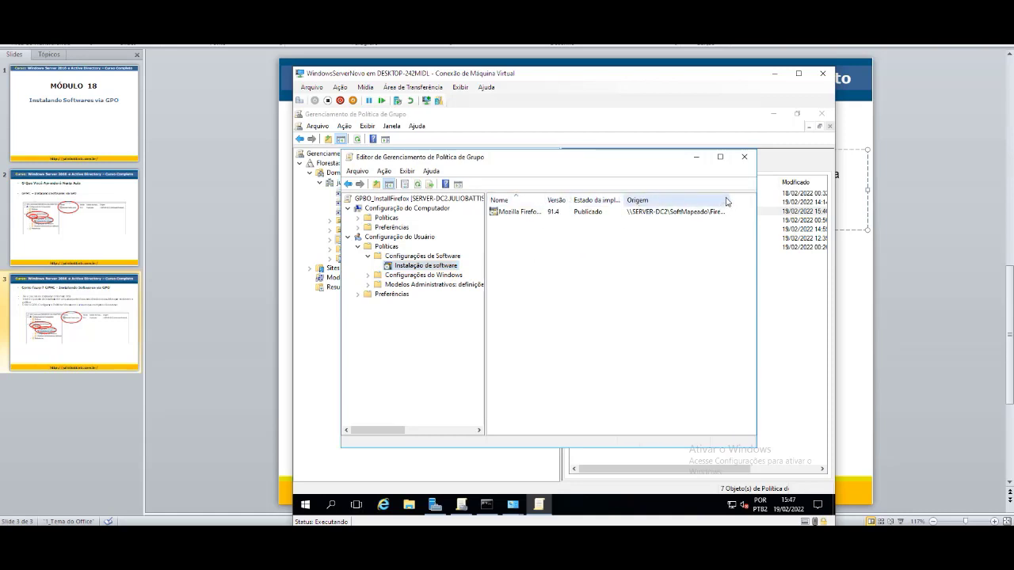
pyautogui.moveTo(728, 197); pyautogui.dragTo(737, 211)
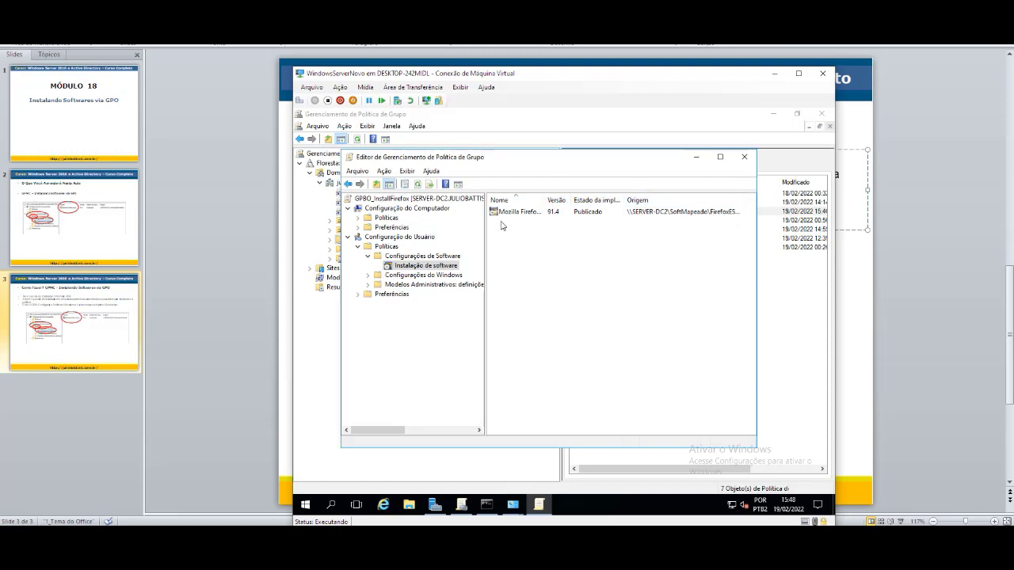
pyautogui.click(745, 157)
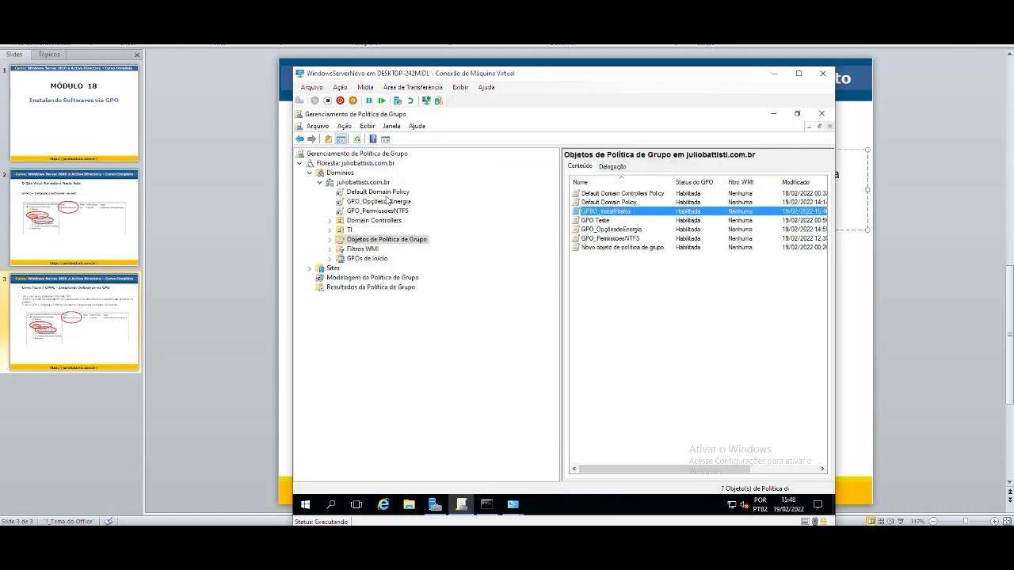
# Link the existing GPO GPBO_InstallFirefox to the juliobattisti.com.br domain.
pyautogui.click(382, 183)
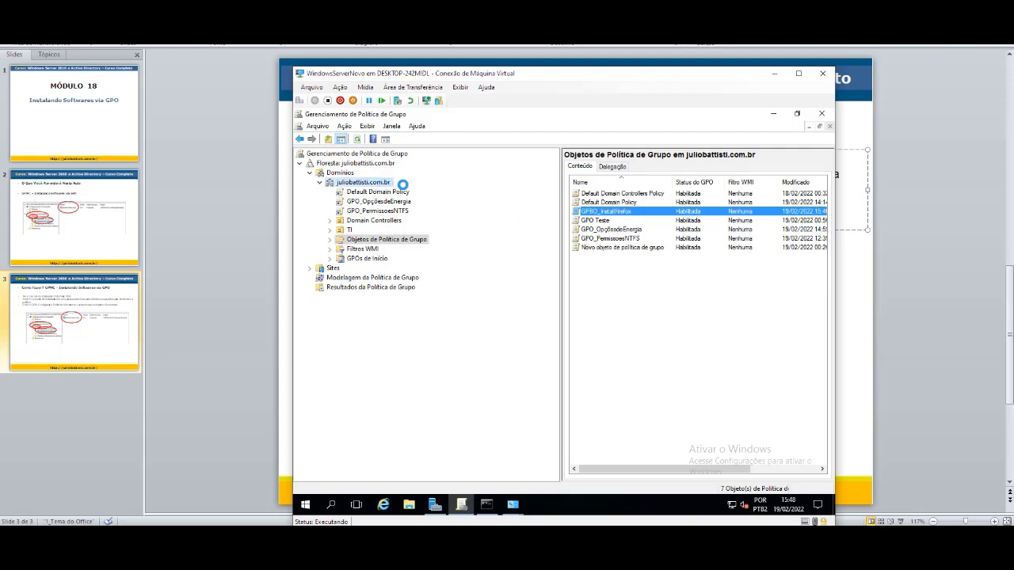
pyautogui.rightClick(382, 184)
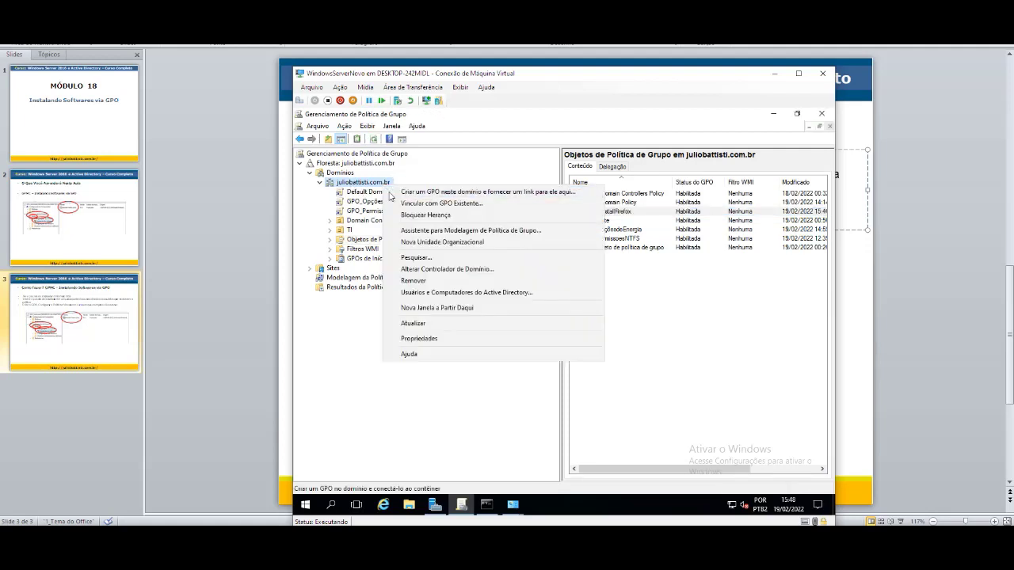
pyautogui.click(467, 204)
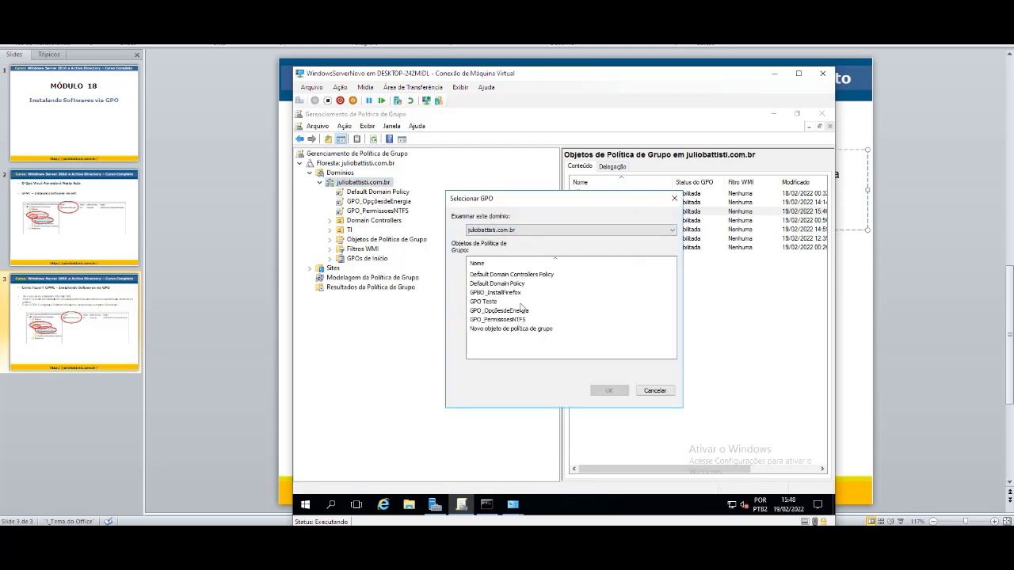
pyautogui.click(519, 292)
pyautogui.click(614, 390)
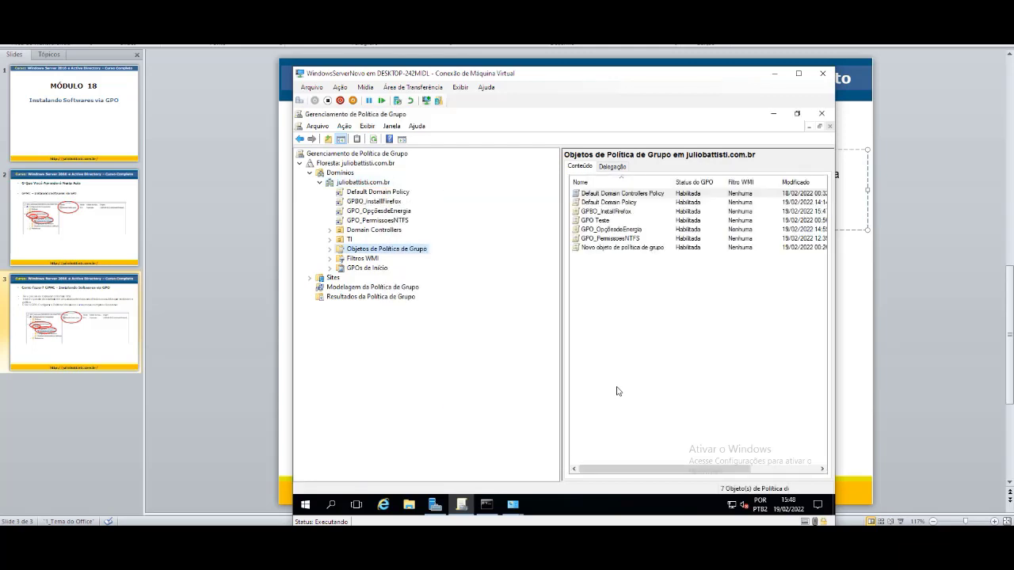
# Rename the linked GPBO_InstallFirefox policy under juliobattisti.com.br to GPO_InstallFirefox.
pyautogui.click(394, 205)
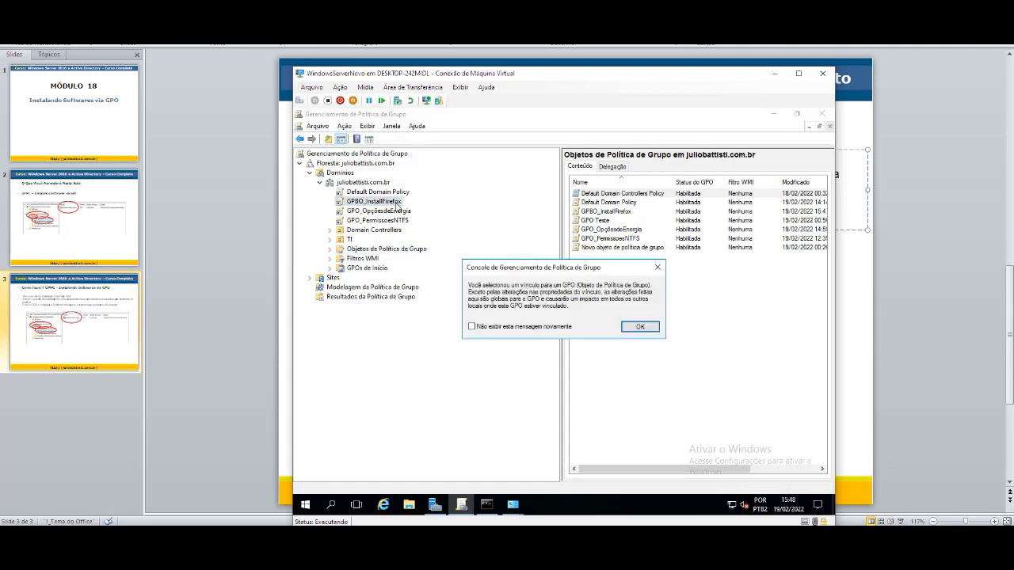
pyautogui.click(640, 327)
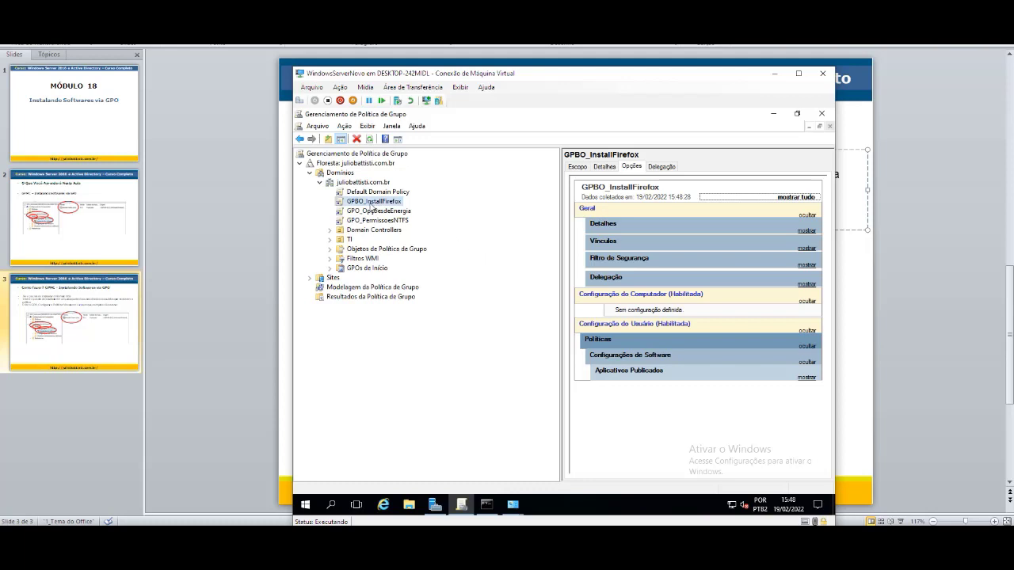
pyautogui.rightClick(361, 204)
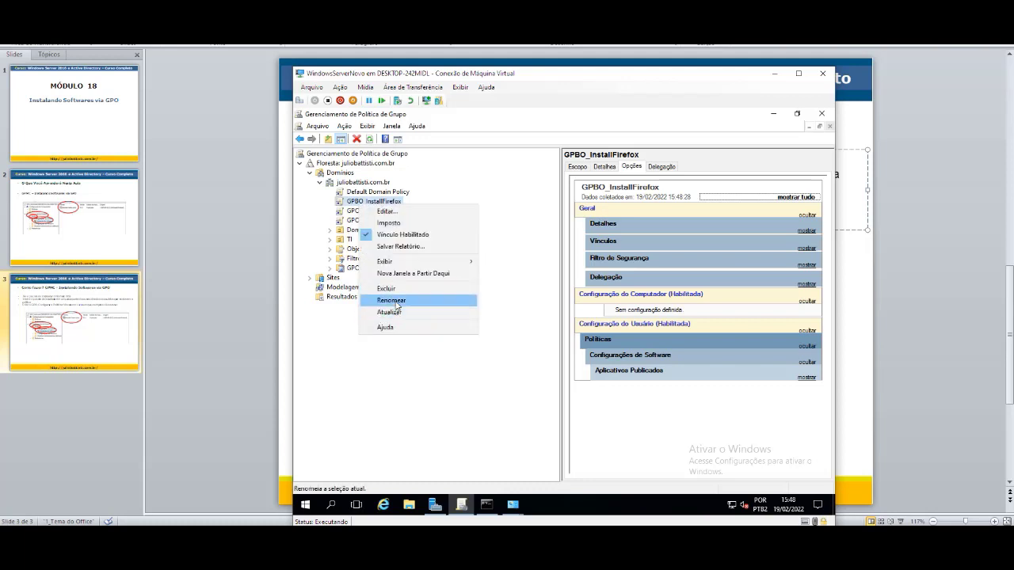
pyautogui.click(392, 301)
pyautogui.press('Home')
pyautogui.press('Right')
pyautogui.press('Right')
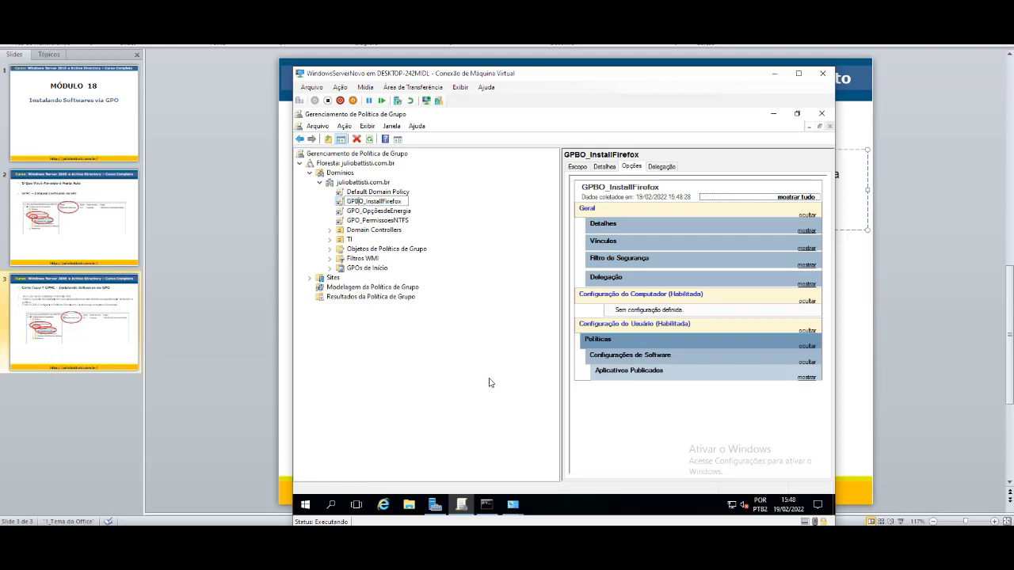
pyautogui.press('Delete')
pyautogui.press('Return')
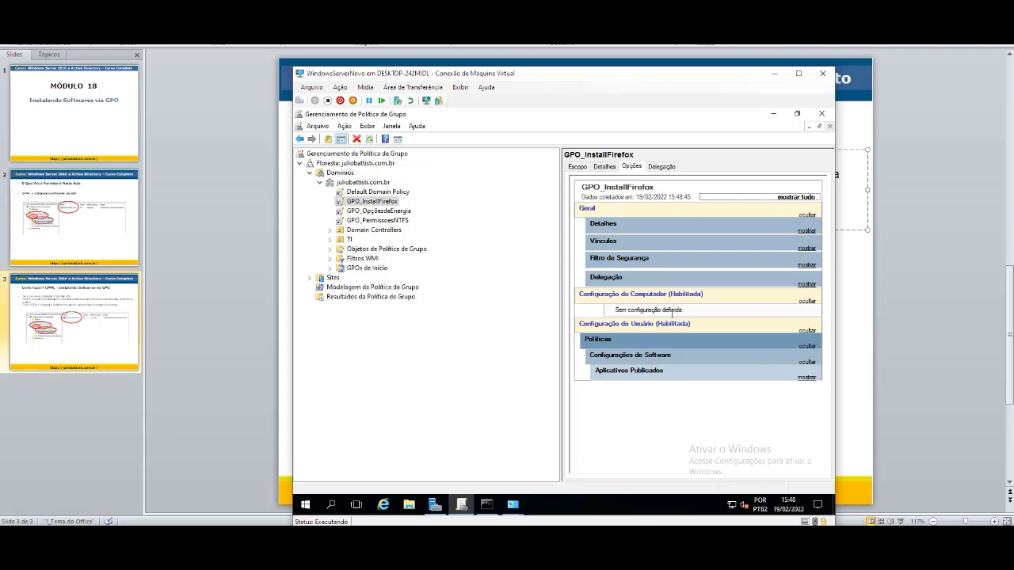
# Examine the product information, deployment information and security permissions of the published Mozilla Firefox (ach) application in the GPO_InstallFirefox report.
pyautogui.click(669, 347)
pyautogui.click(686, 346)
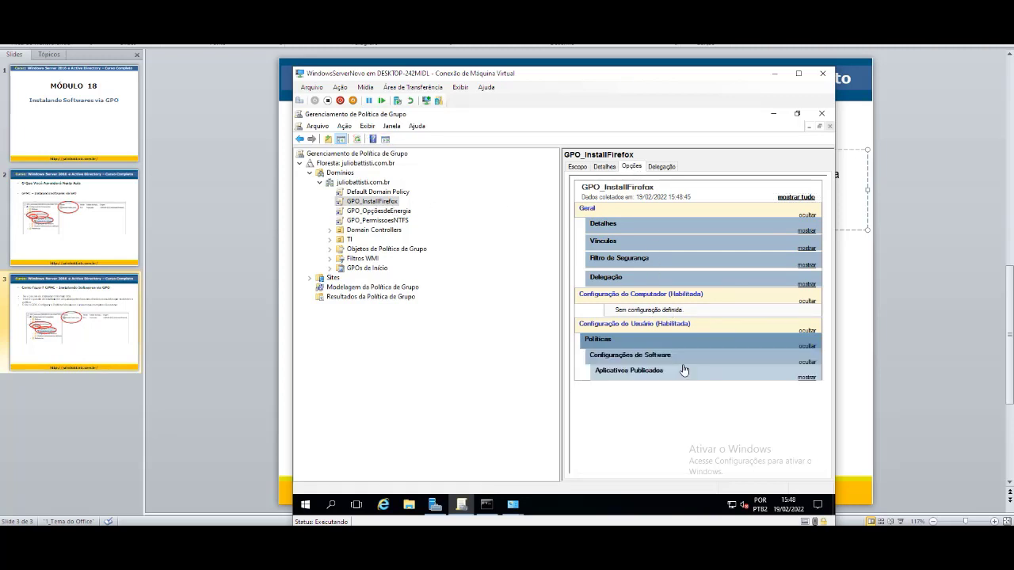
pyautogui.click(684, 371)
pyautogui.click(684, 386)
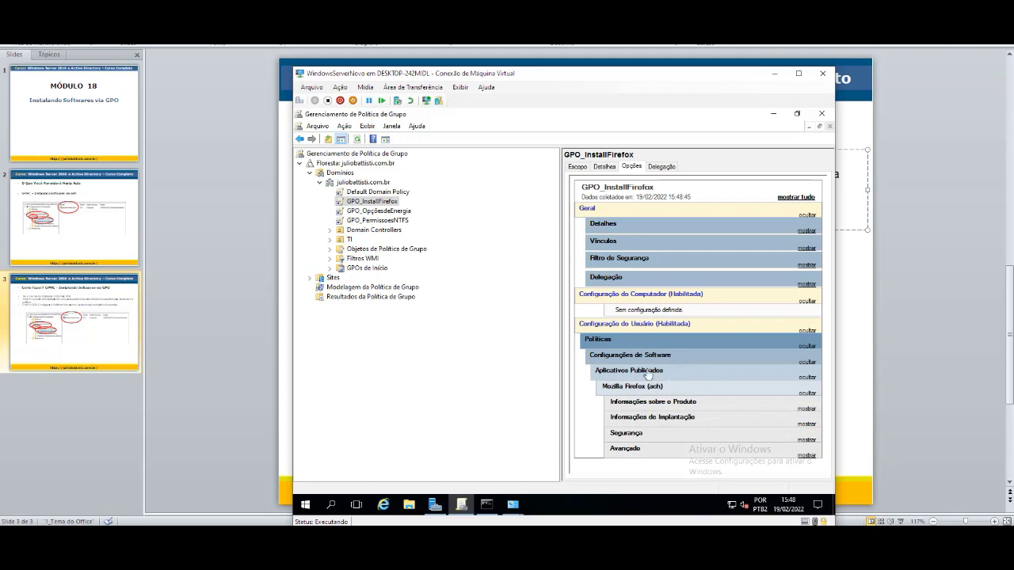
pyautogui.click(655, 373)
pyautogui.click(662, 374)
pyautogui.click(704, 409)
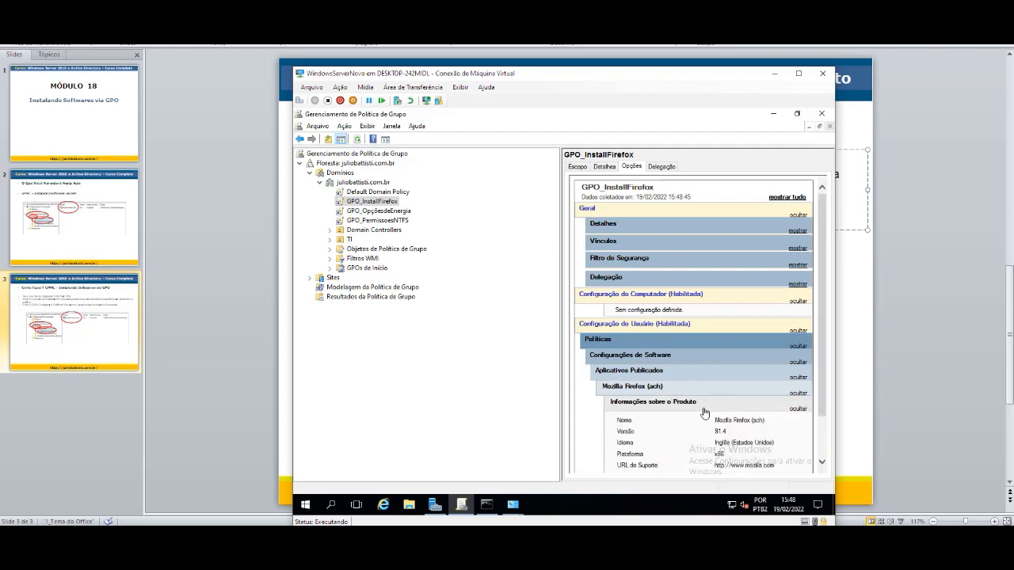
pyautogui.scroll(-1, 705, 411)
pyautogui.click(689, 429)
pyautogui.scroll(-3, 690, 431)
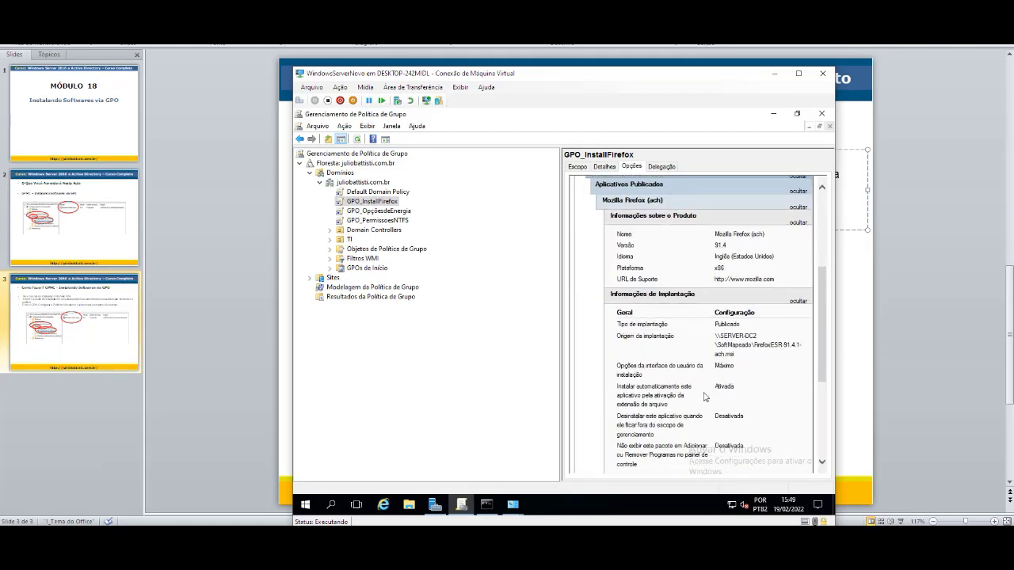
pyautogui.scroll(-4, 704, 392)
pyautogui.scroll(2, 705, 375)
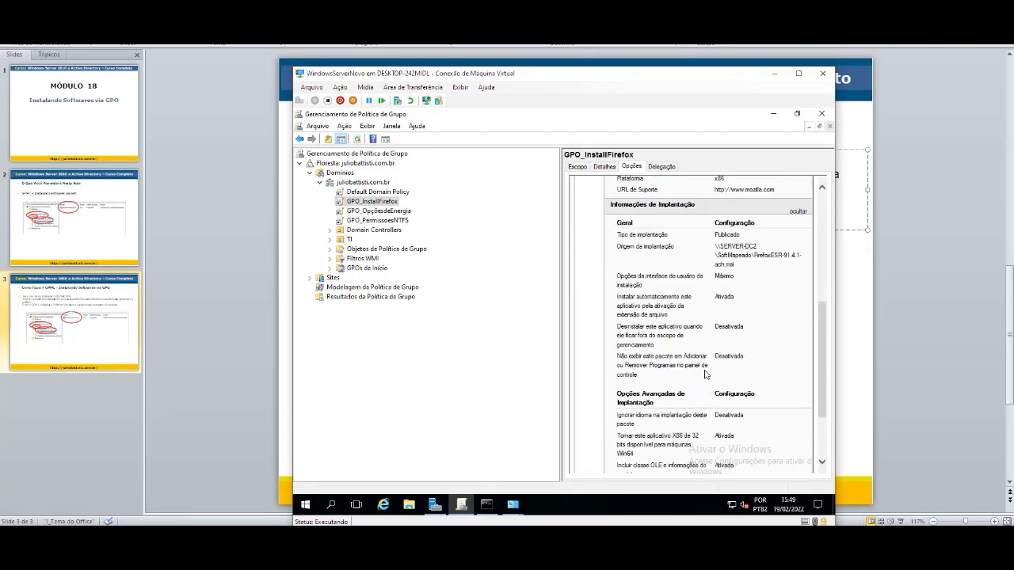
pyautogui.scroll(-2, 685, 305)
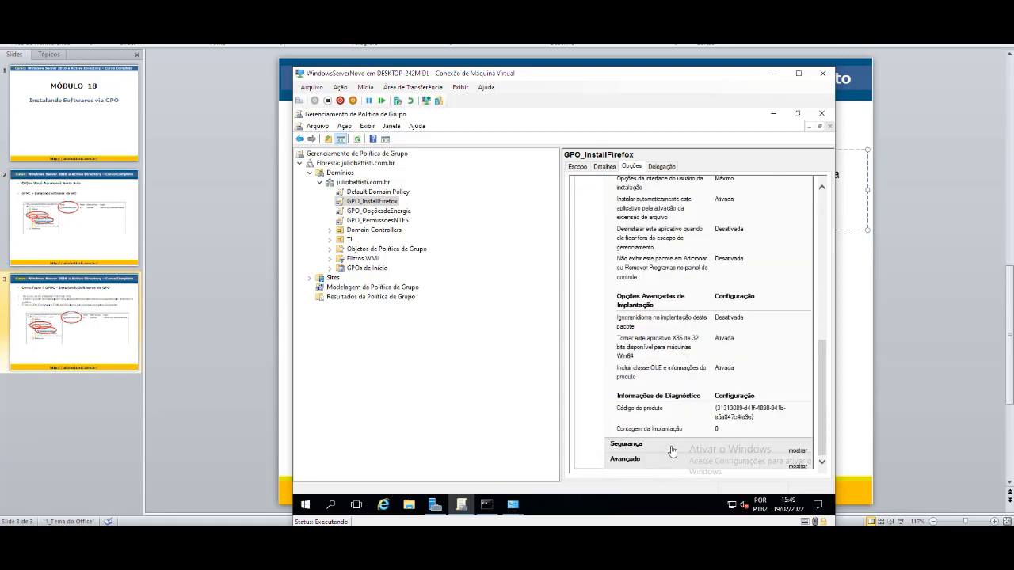
pyautogui.scroll(-2, 686, 450)
pyautogui.scroll(-3, 688, 409)
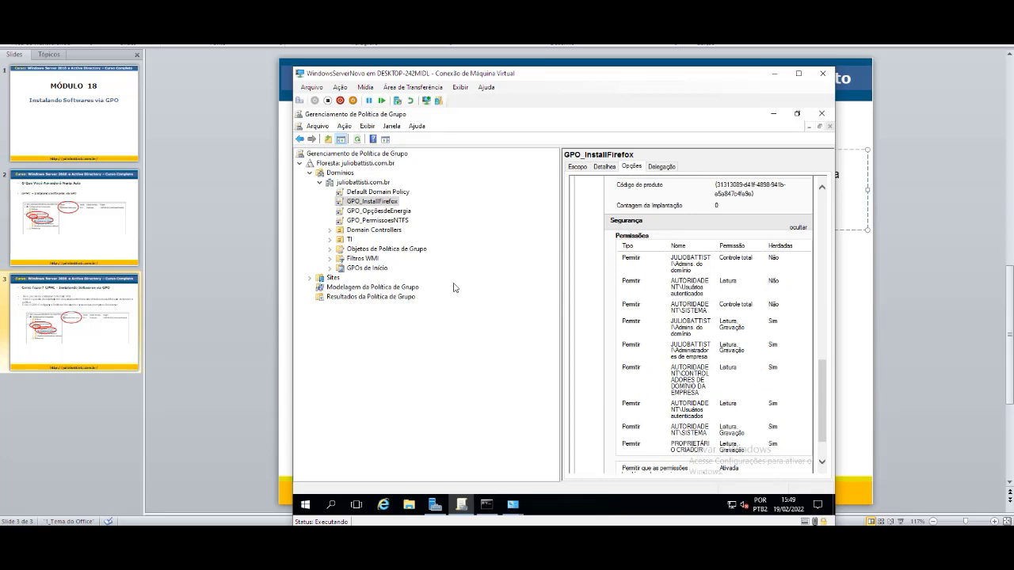
# Edit GPO_InstallFirefox and open the properties of the Mozilla Firefox (ach) package in the user configuration's software installation settings.
pyautogui.rightClick(388, 204)
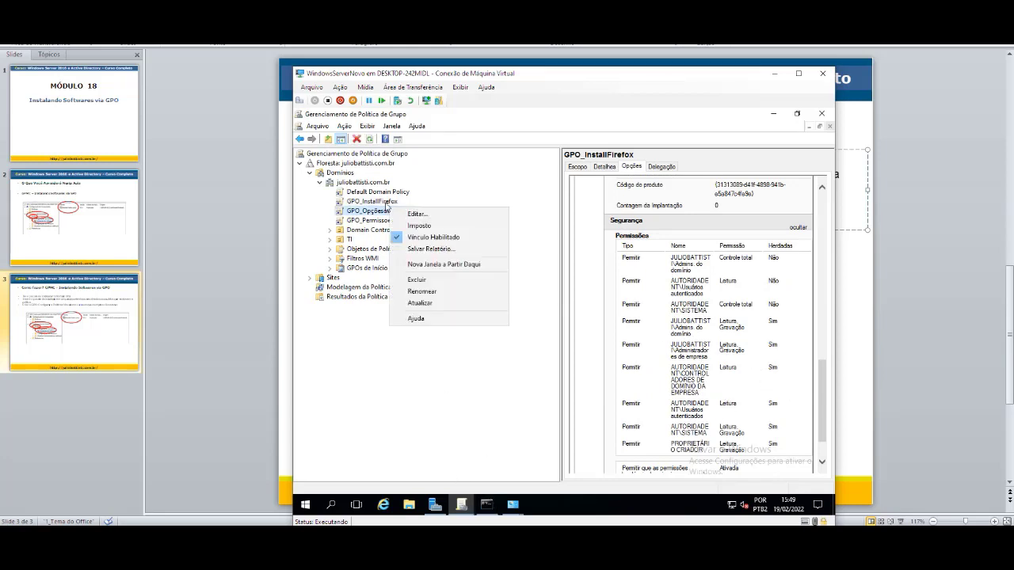
pyautogui.click(408, 211)
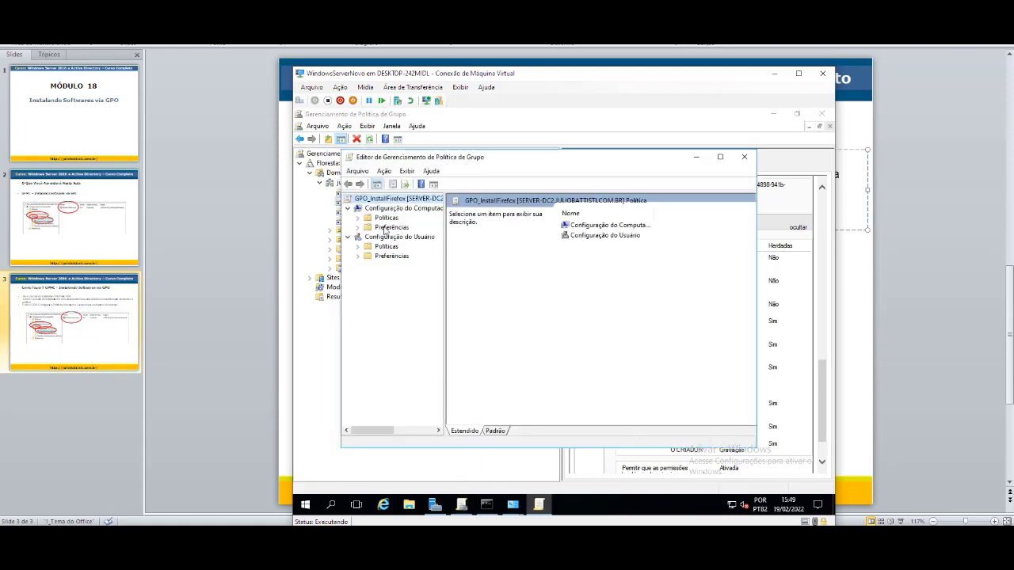
pyautogui.doubleClick(389, 247)
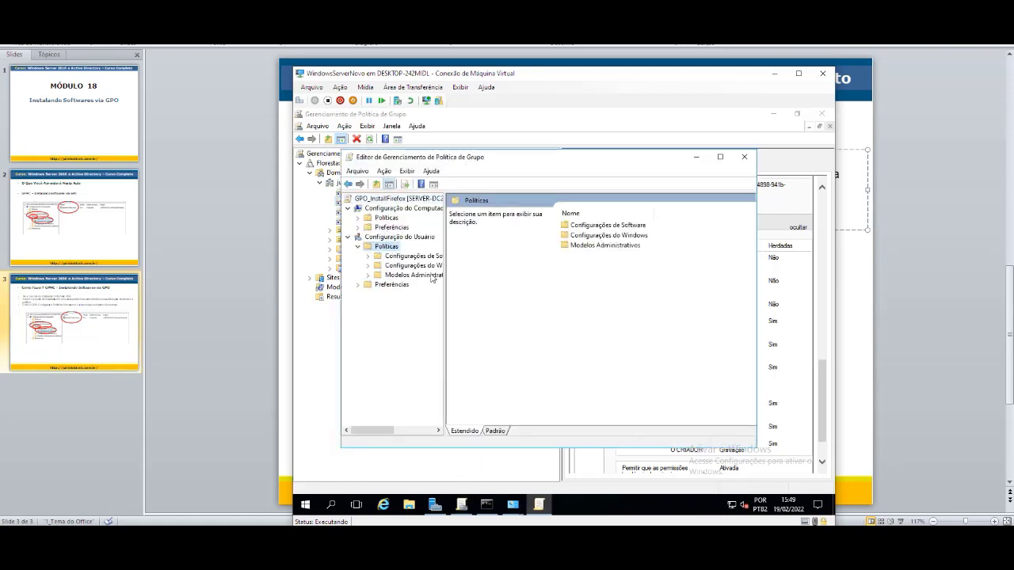
pyautogui.doubleClick(647, 226)
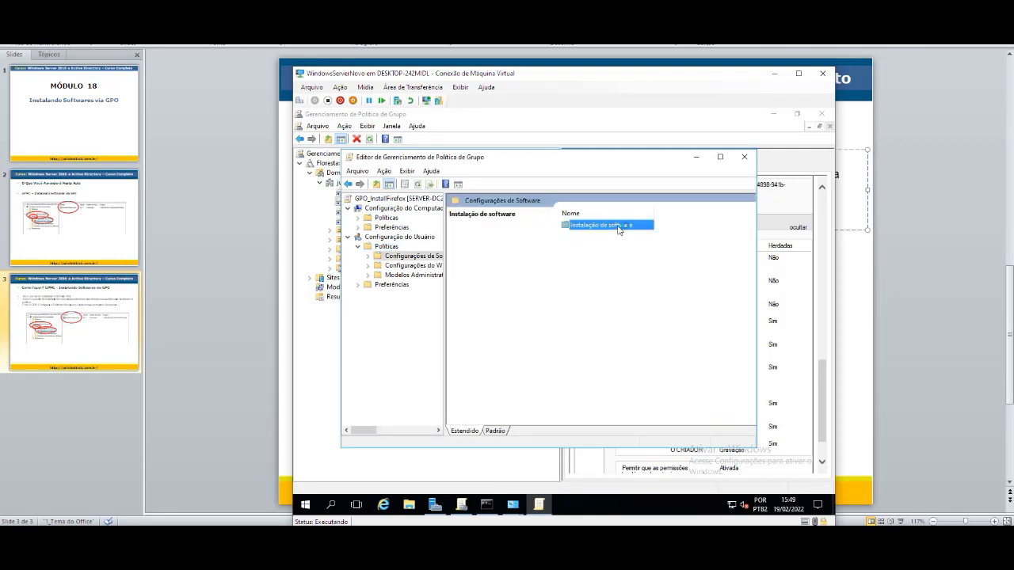
pyautogui.doubleClick(617, 227)
pyautogui.rightClick(506, 214)
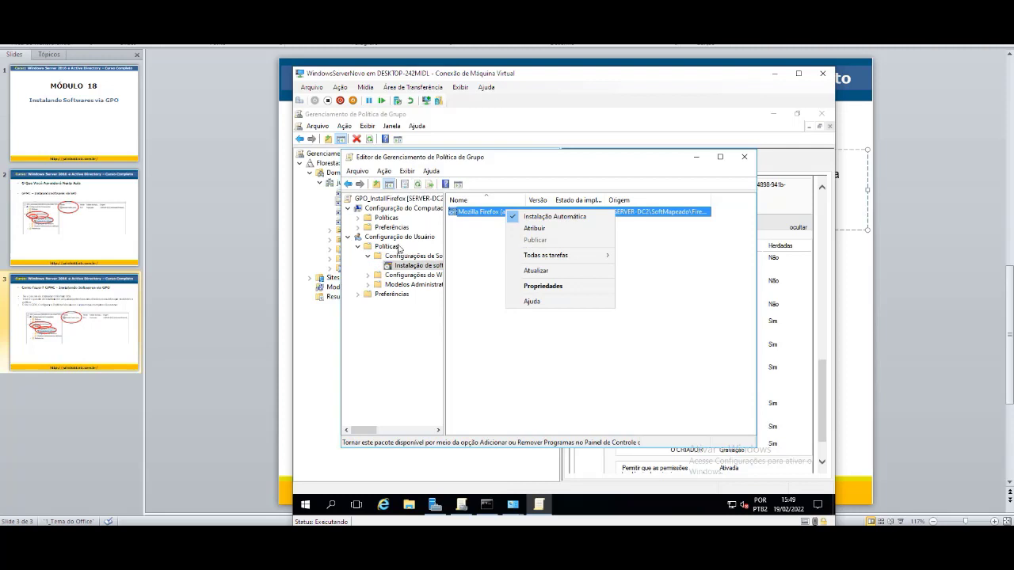
pyautogui.click(566, 286)
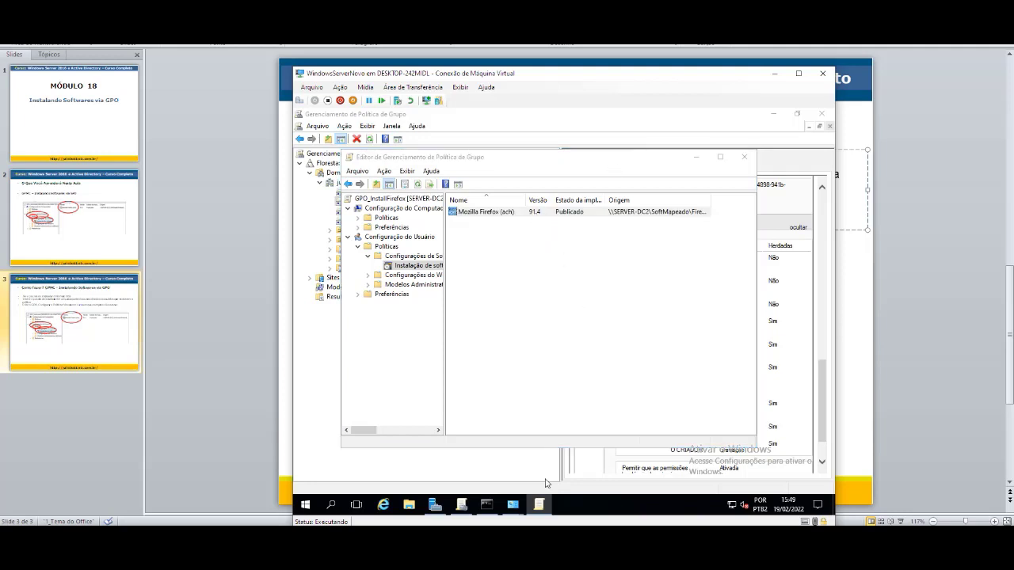
pyautogui.doubleClick(536, 214)
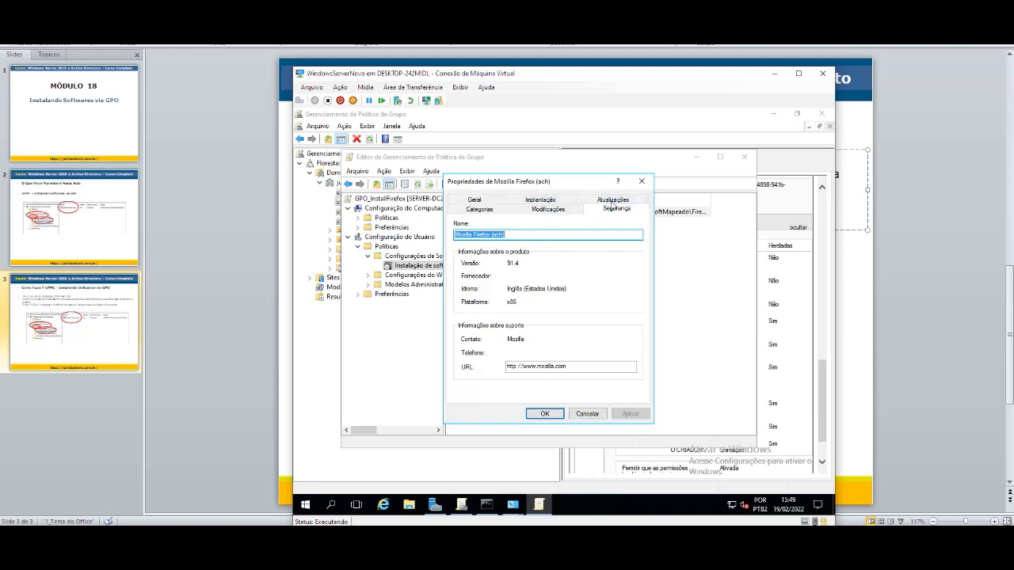
# Add the Todos group to the Firefox package's security permissions, allow it Controle total, and apply the change.
pyautogui.click(613, 200)
pyautogui.scroll(-1, 642, 248)
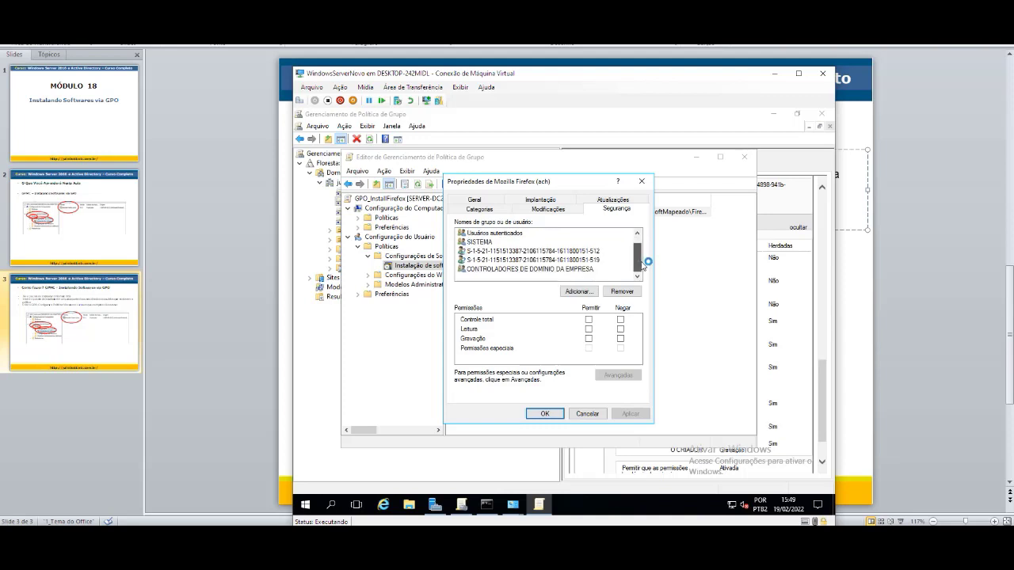
pyautogui.scroll(1, 641, 247)
pyautogui.scroll(-1, 643, 246)
pyautogui.click(594, 292)
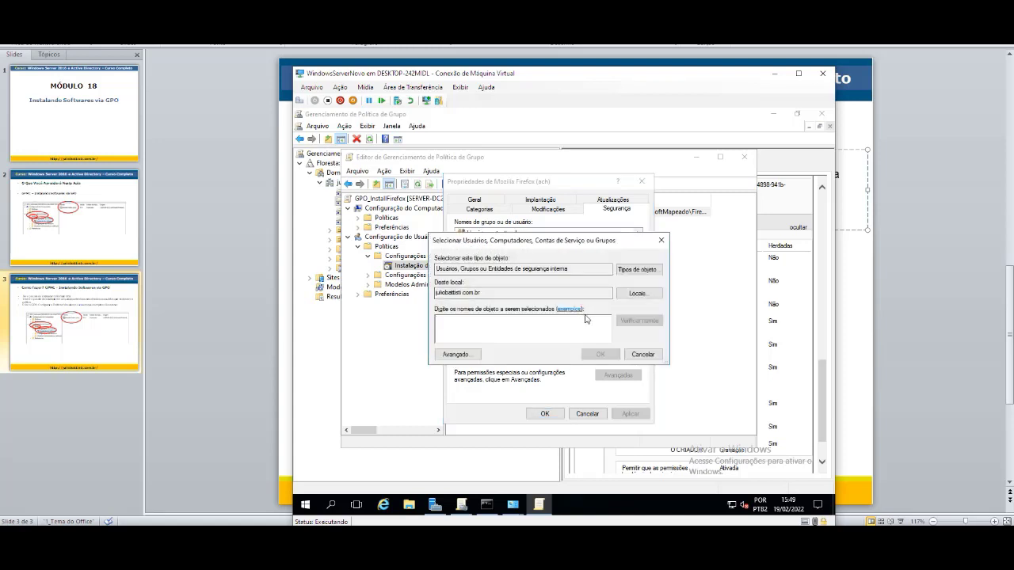
pyautogui.write('todos')
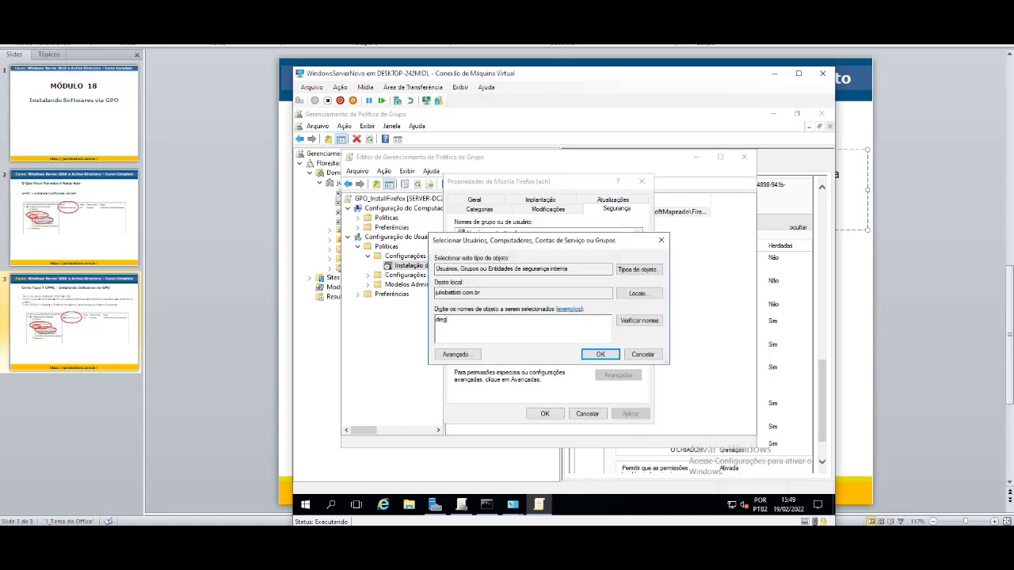
pyautogui.press('Return')
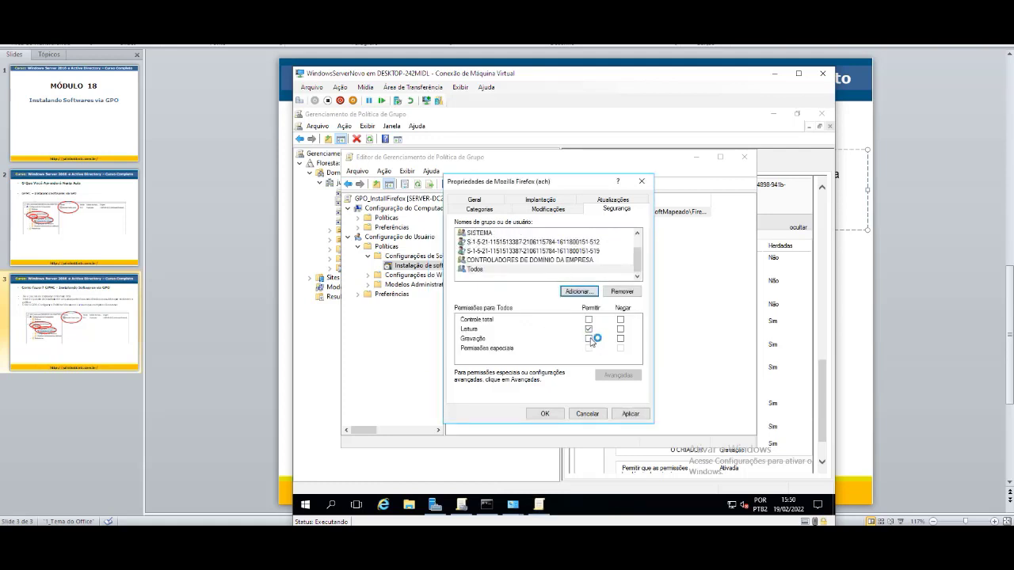
pyautogui.click(589, 320)
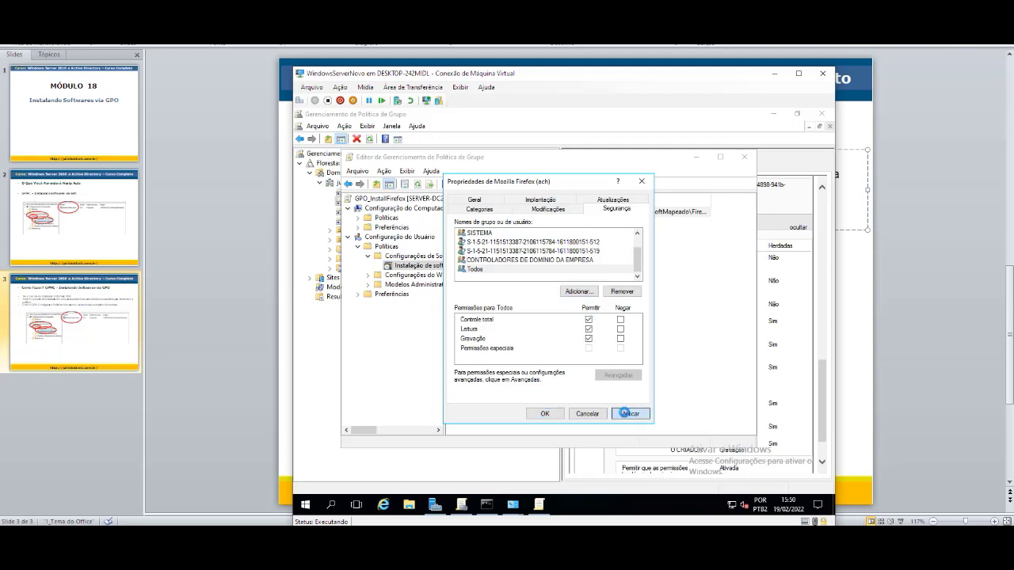
pyautogui.click(632, 414)
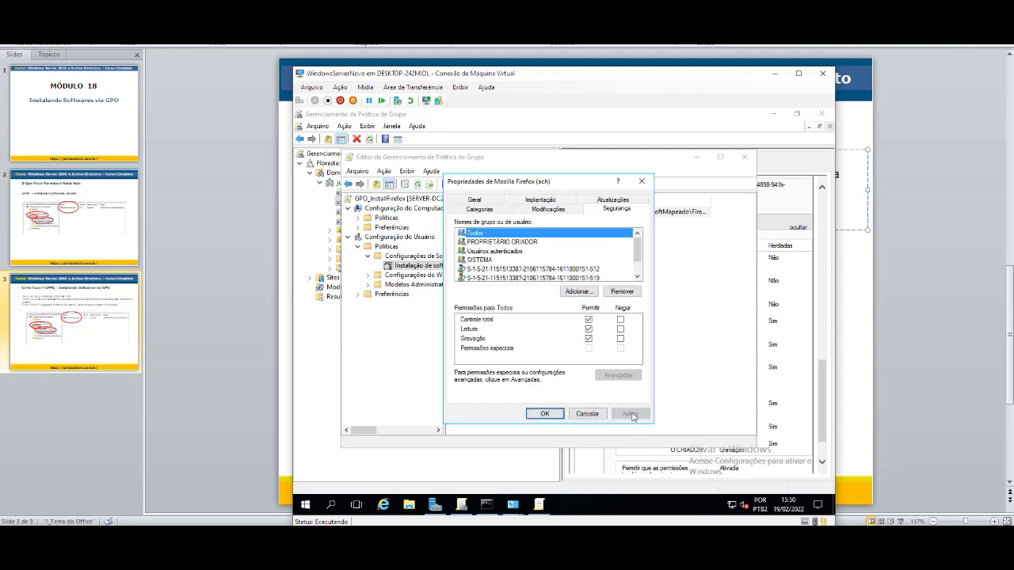
pyautogui.click(544, 413)
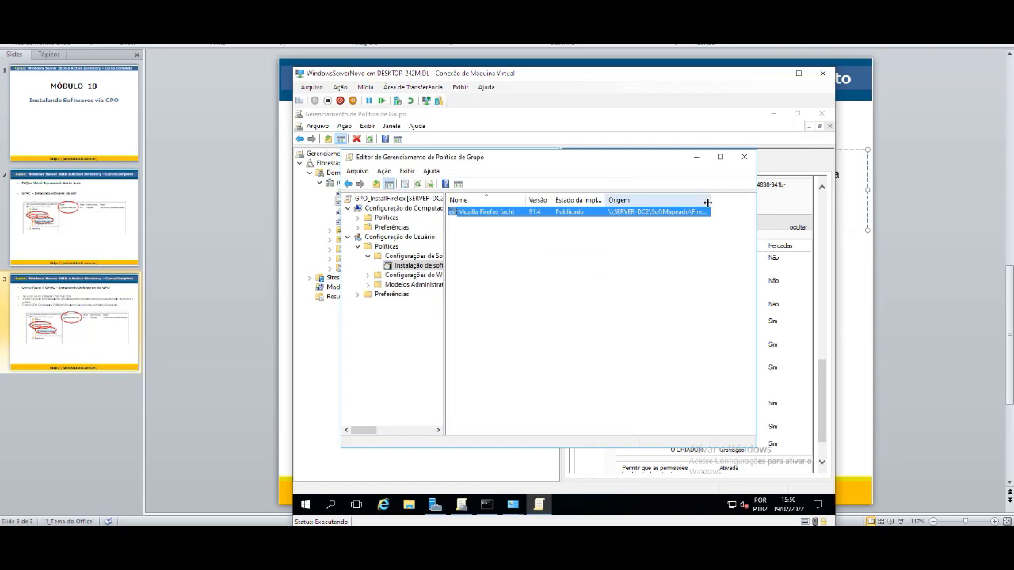
# Refresh the Mozilla Firefox (ach) package entry and close the policy editor.
pyautogui.rightClick(582, 215)
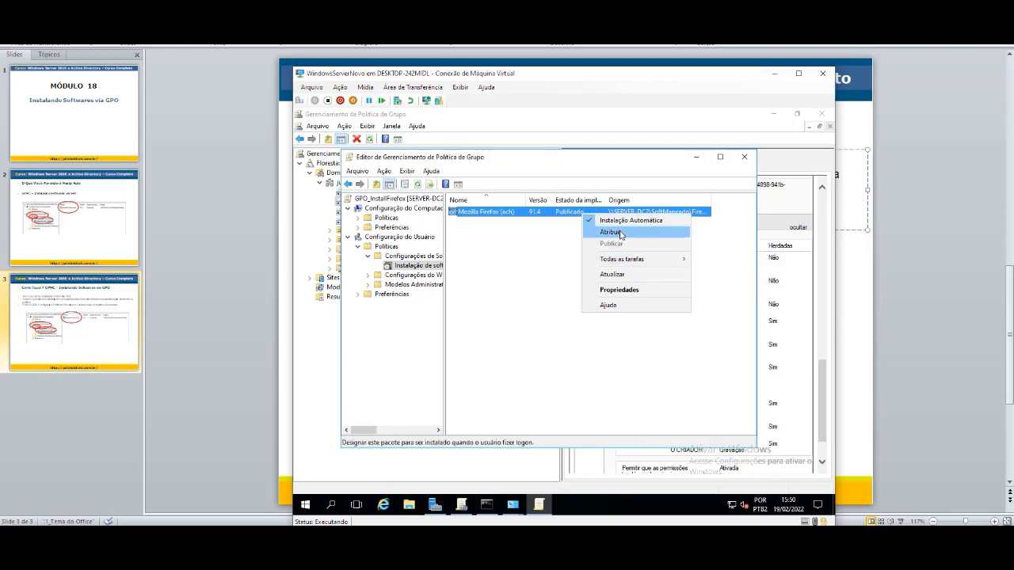
pyautogui.click(621, 276)
pyautogui.click(745, 157)
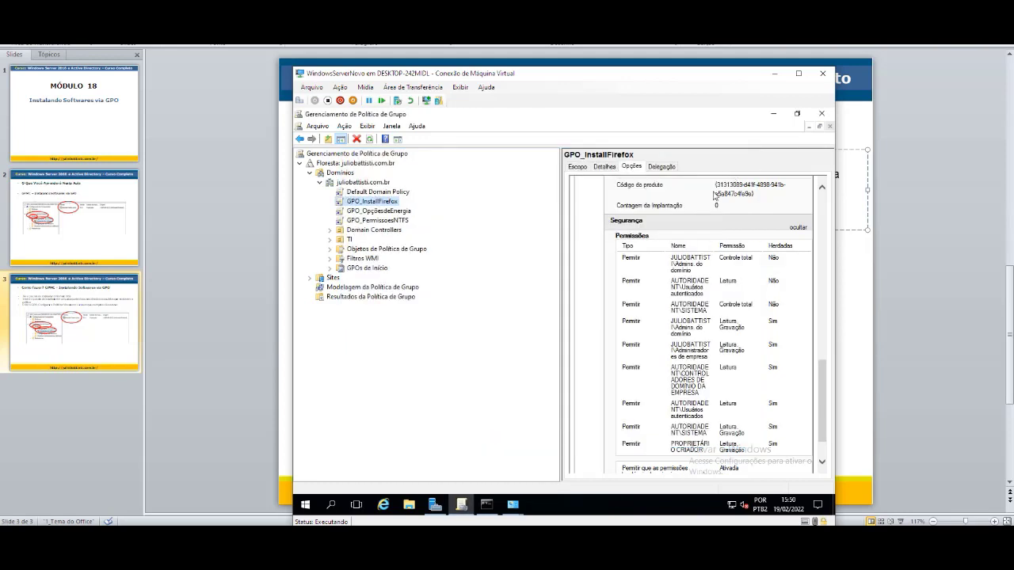
# Clear the Command Prompt with cls and close it, then check the links and security filtering in the scope of GPO_InstallFirefox.
pyautogui.click(487, 505)
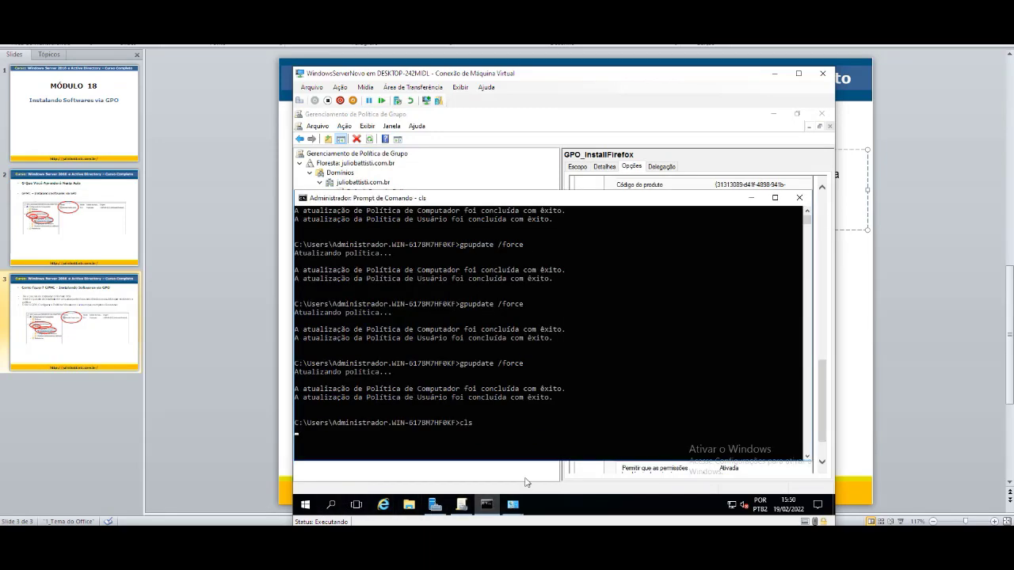
pyautogui.click(799, 197)
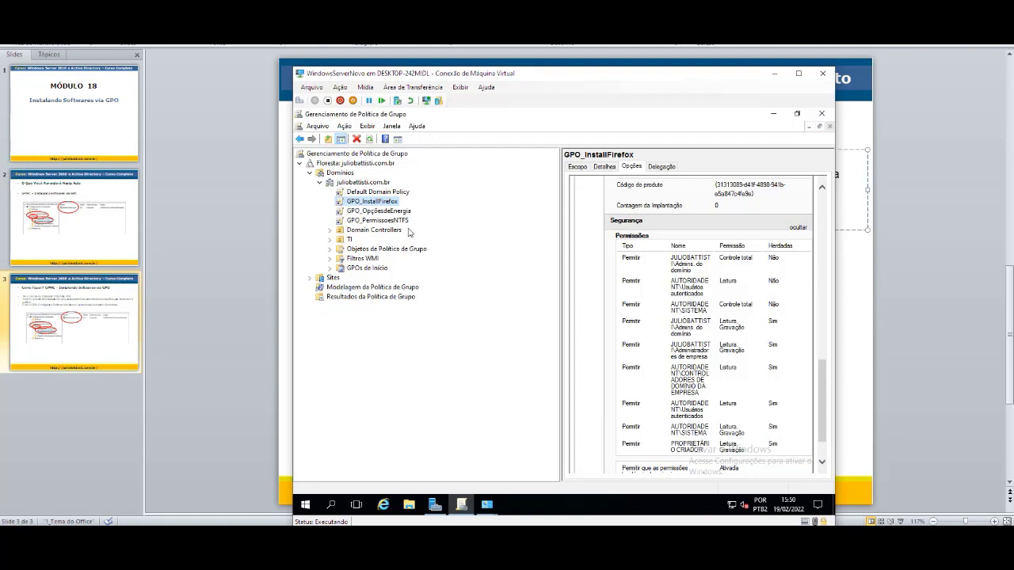
pyautogui.click(577, 166)
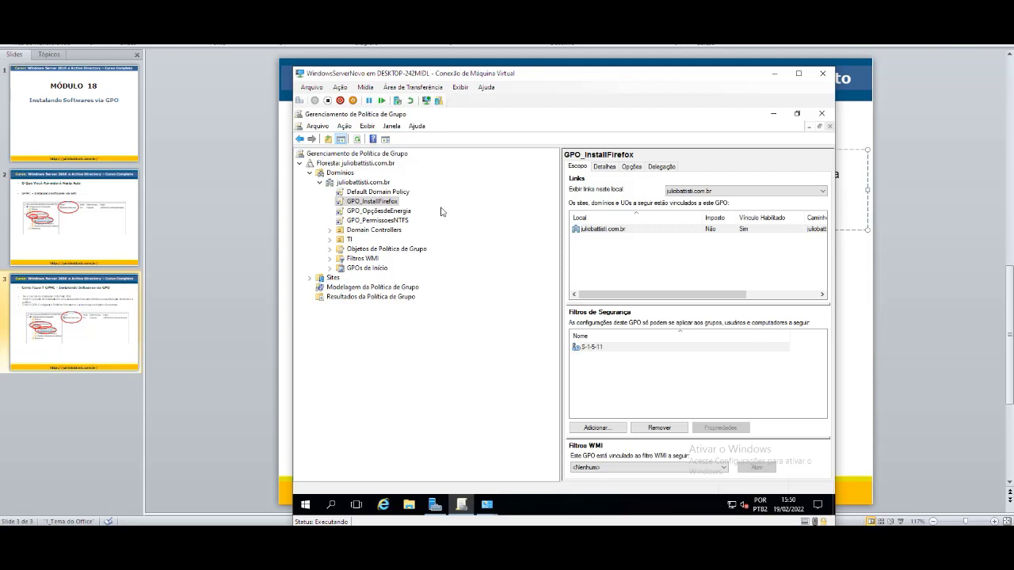
# Open the Command Prompt as administrator and force a Group Policy update with gpupdate /force.
pyautogui.click(309, 506)
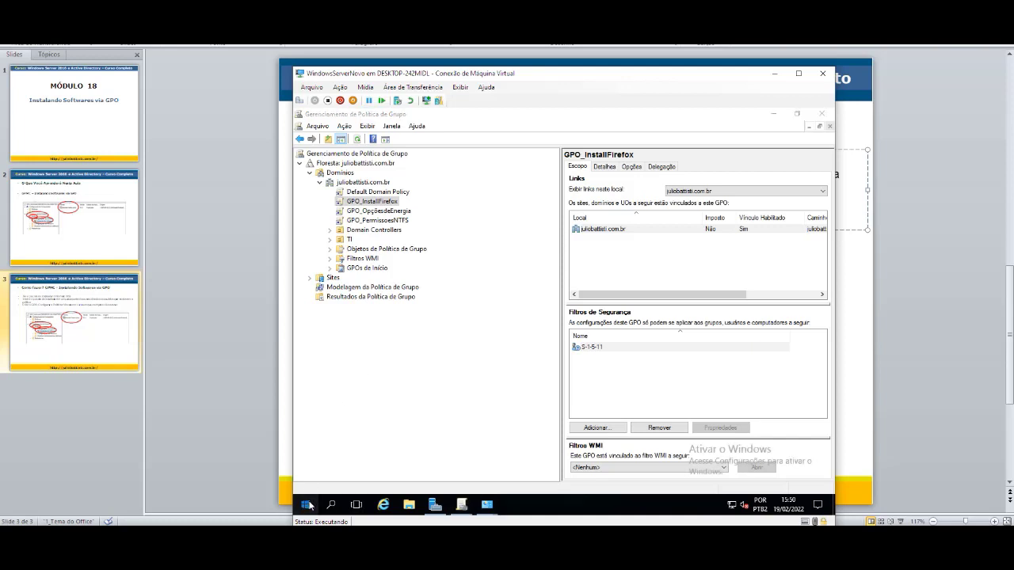
pyautogui.write('cmd')
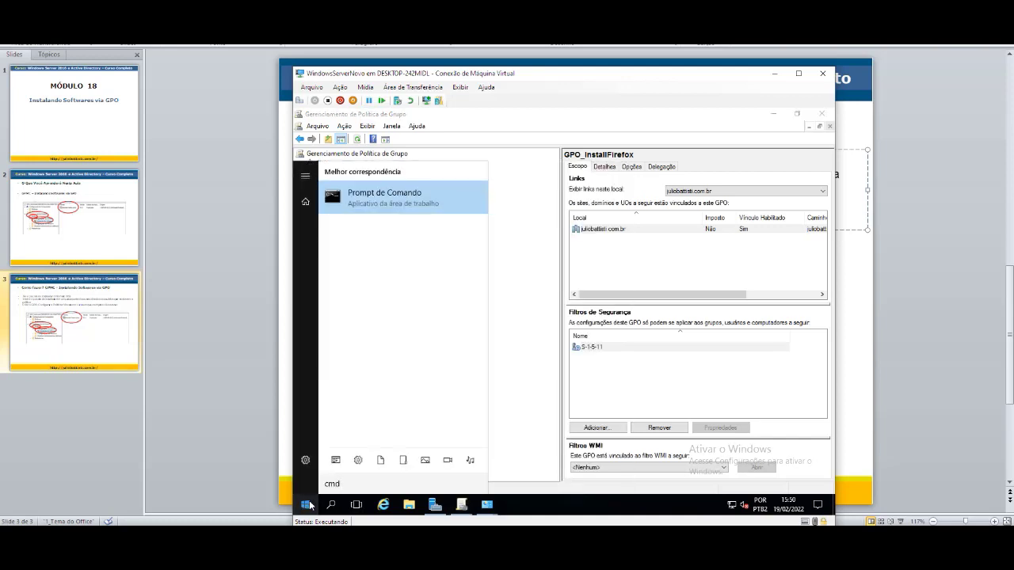
pyautogui.rightClick(398, 212)
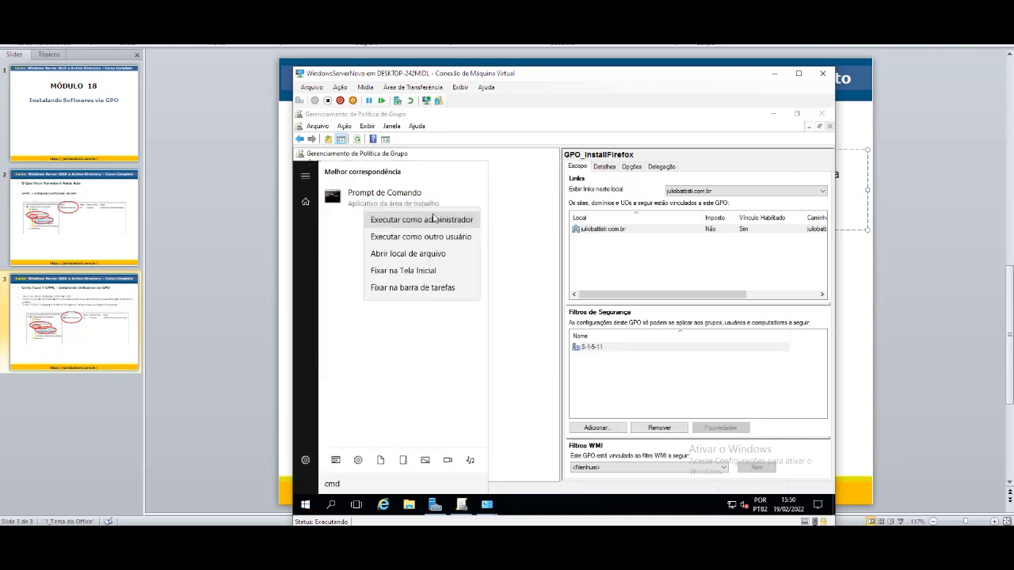
pyautogui.click(432, 219)
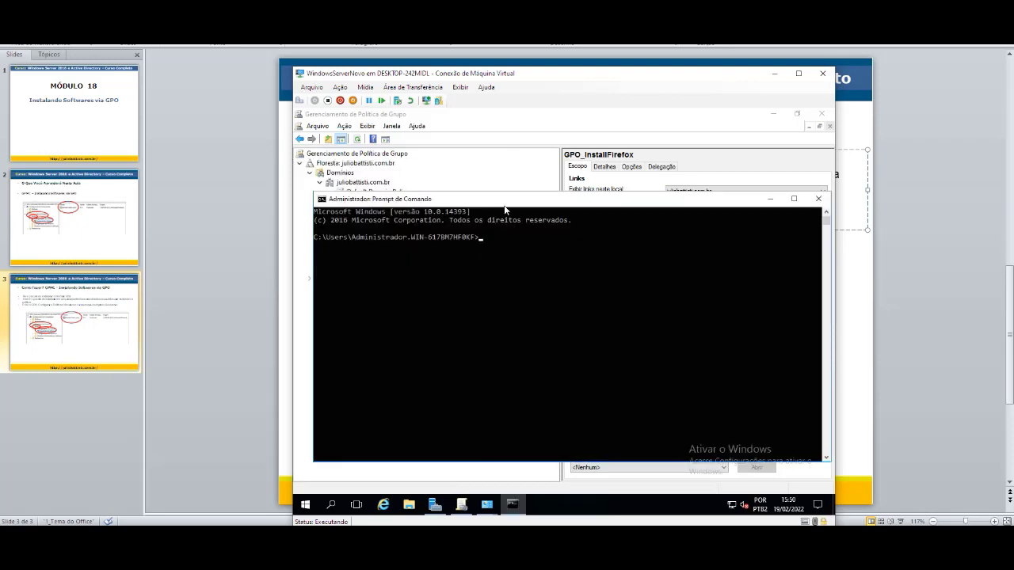
pyautogui.moveTo(504, 207); pyautogui.dragTo(503, 279)
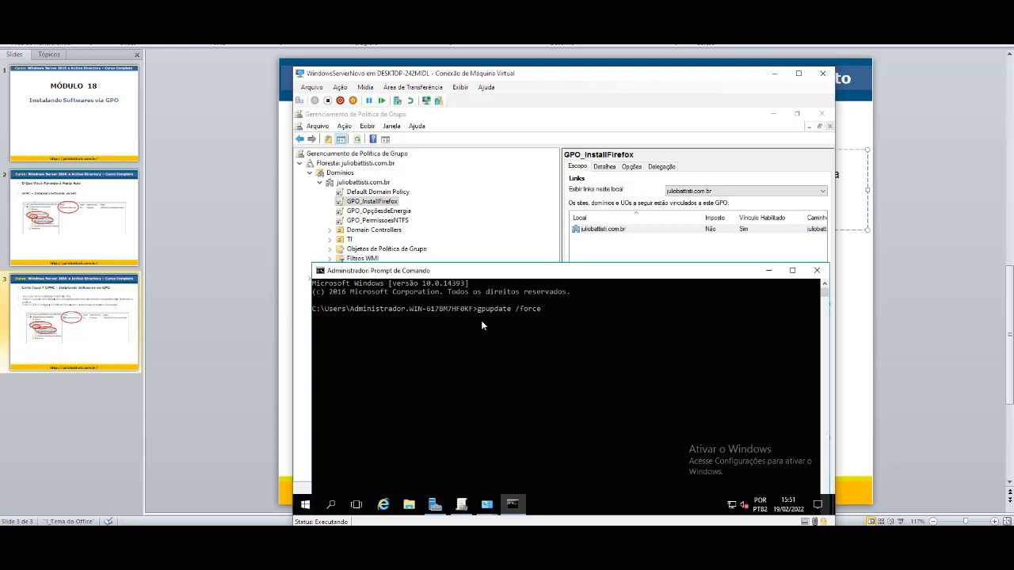
pyautogui.press('Return')
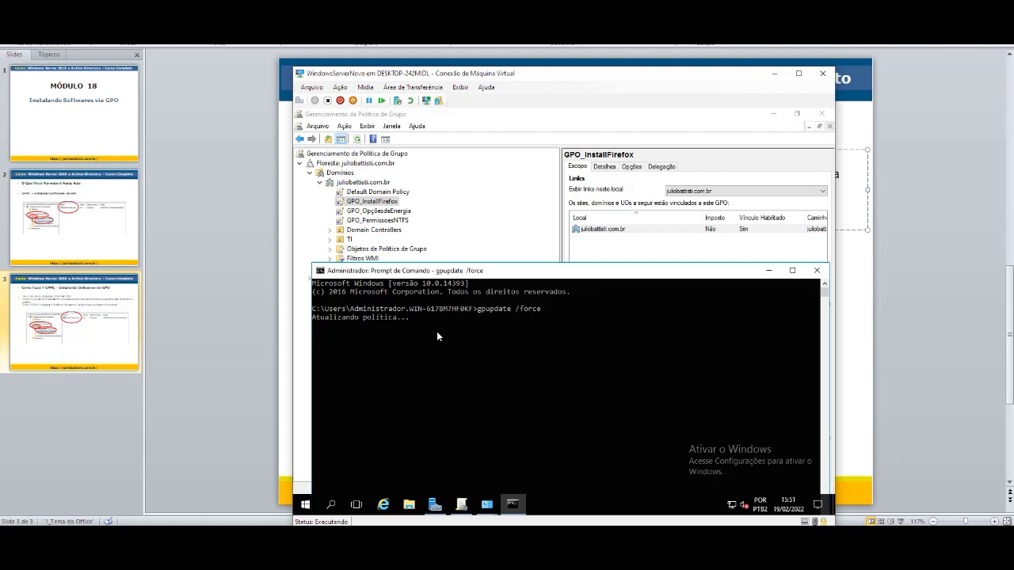
# In the WindowsServerNovo virtual machine settings, set the first network adapter's virtual switch to Não conectado and apply the change.
pyautogui.click(341, 88)
pyautogui.click(341, 88)
pyautogui.click(318, 90)
pyautogui.click(318, 90)
pyautogui.click(318, 91)
pyautogui.click(418, 176)
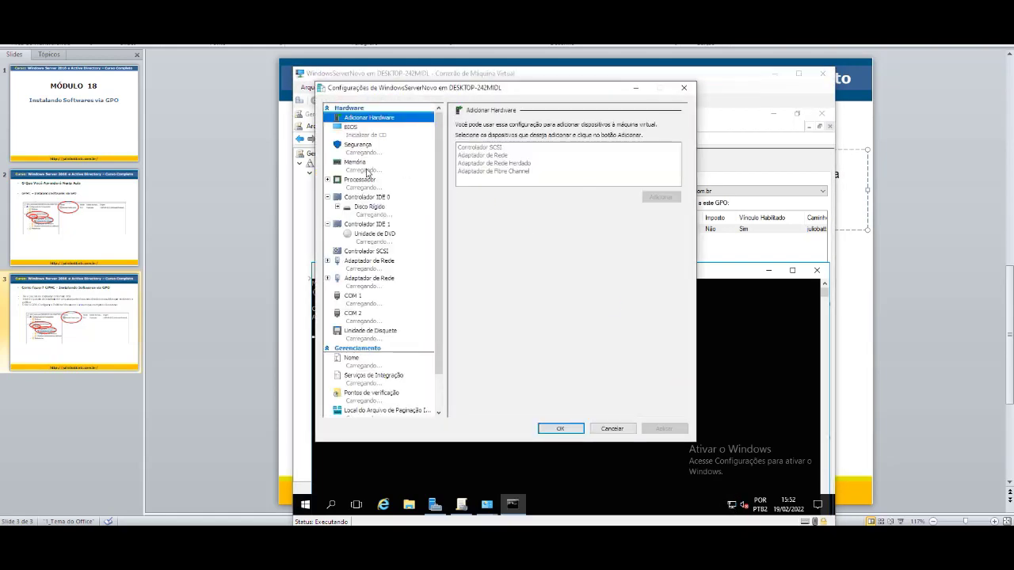
pyautogui.click(377, 209)
pyautogui.click(381, 264)
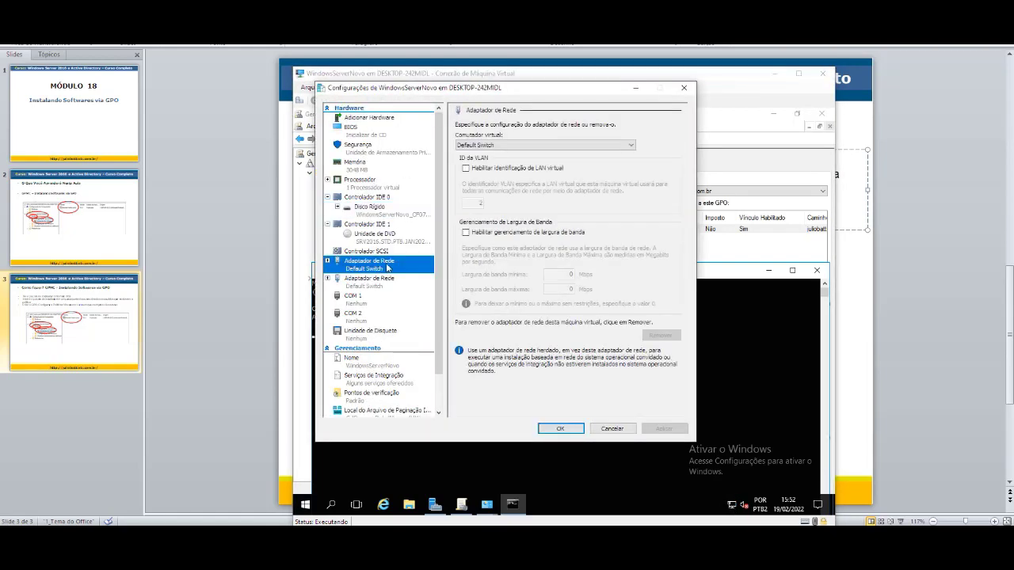
pyautogui.click(491, 146)
pyautogui.click(489, 155)
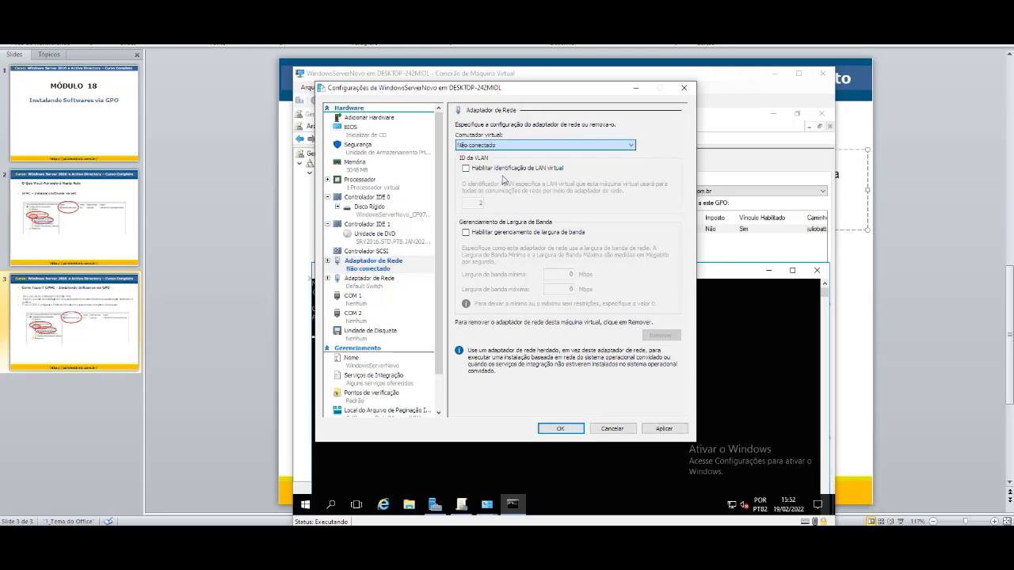
pyautogui.click(656, 428)
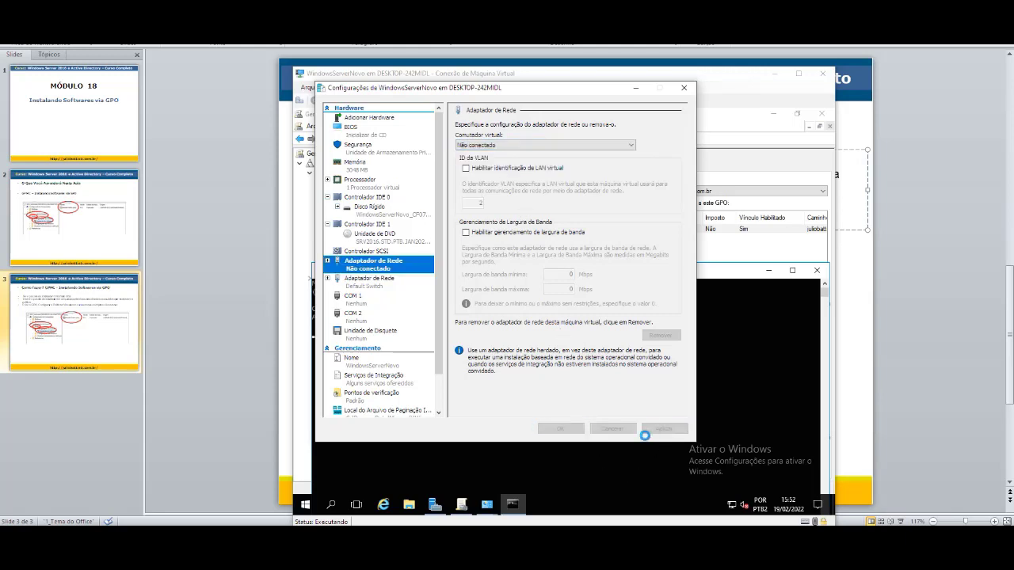
pyautogui.click(575, 428)
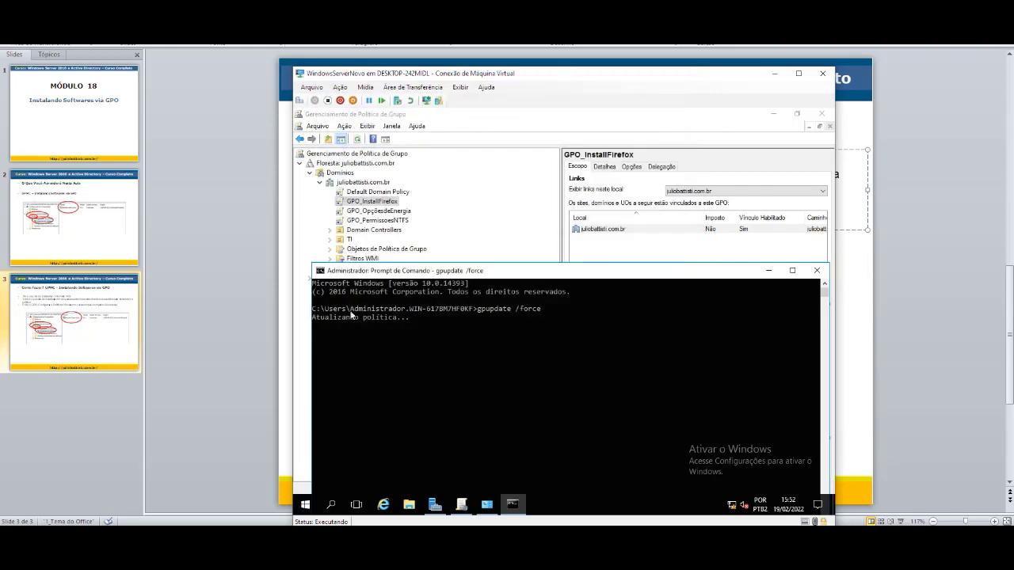
# Open the TCP/IPv4 protocol properties of the Ethernet 2 connection inside the virtual machine.
pyautogui.moveTo(435, 274); pyautogui.dragTo(435, 245)
pyautogui.rightClick(735, 503)
pyautogui.click(740, 497)
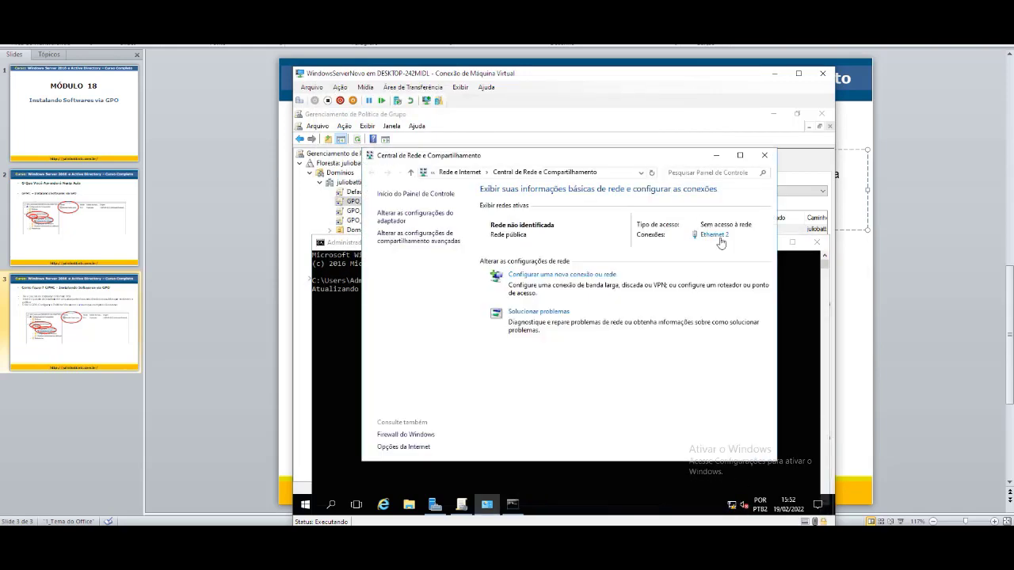
pyautogui.click(716, 235)
pyautogui.click(516, 393)
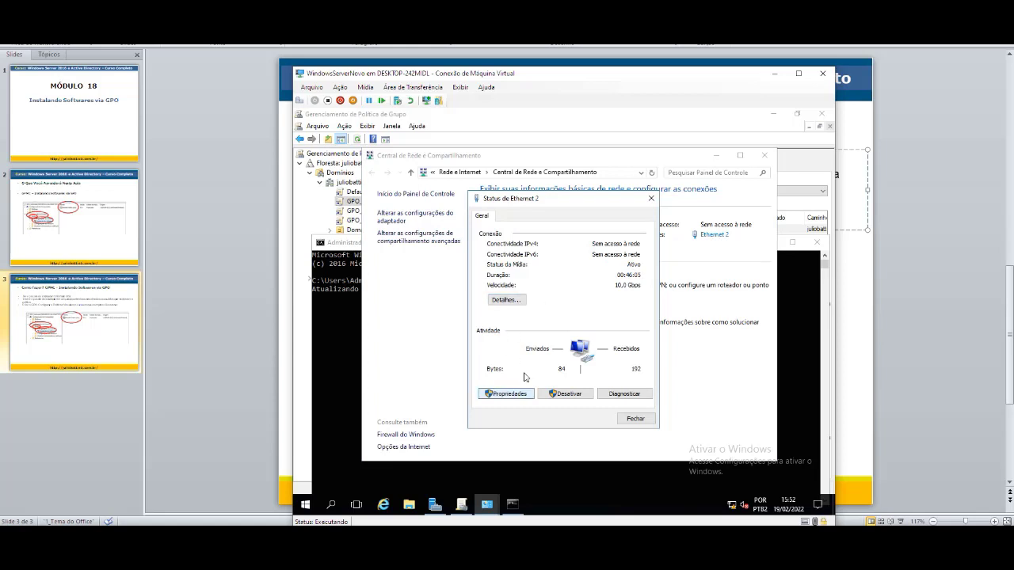
pyautogui.scroll(-3, 559, 308)
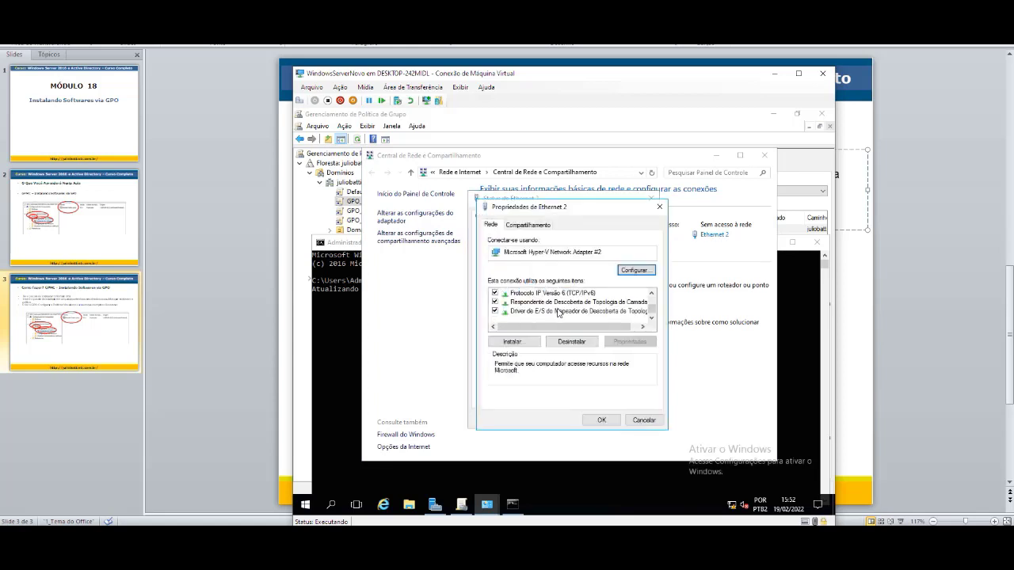
pyautogui.scroll(2, 568, 303)
pyautogui.doubleClick(569, 304)
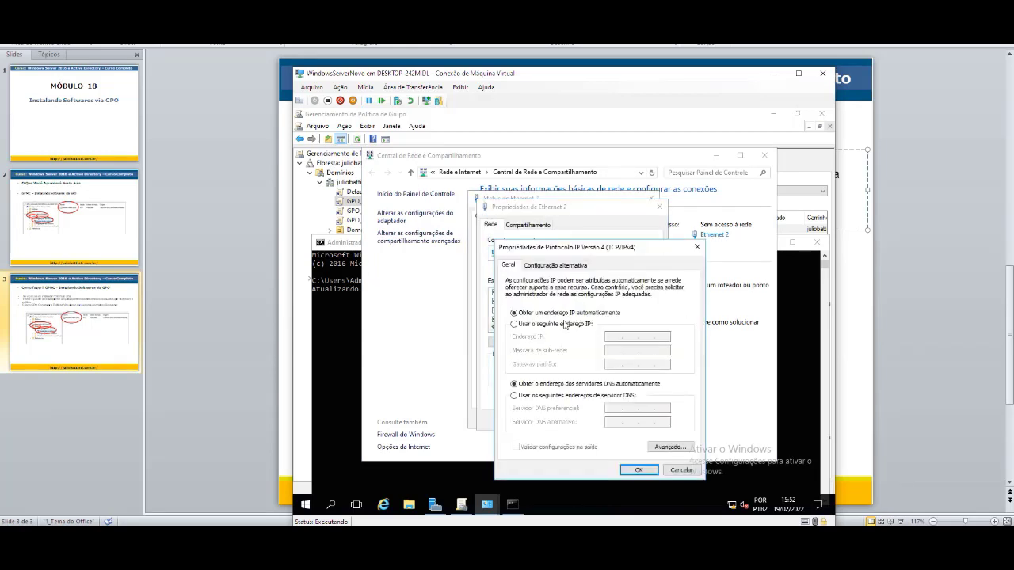
# Give Ethernet 2 the static IP address 192.168.15.5 with subnet mask 255.255.255.0.
pyautogui.click(607, 339)
pyautogui.write('192.168.15.')
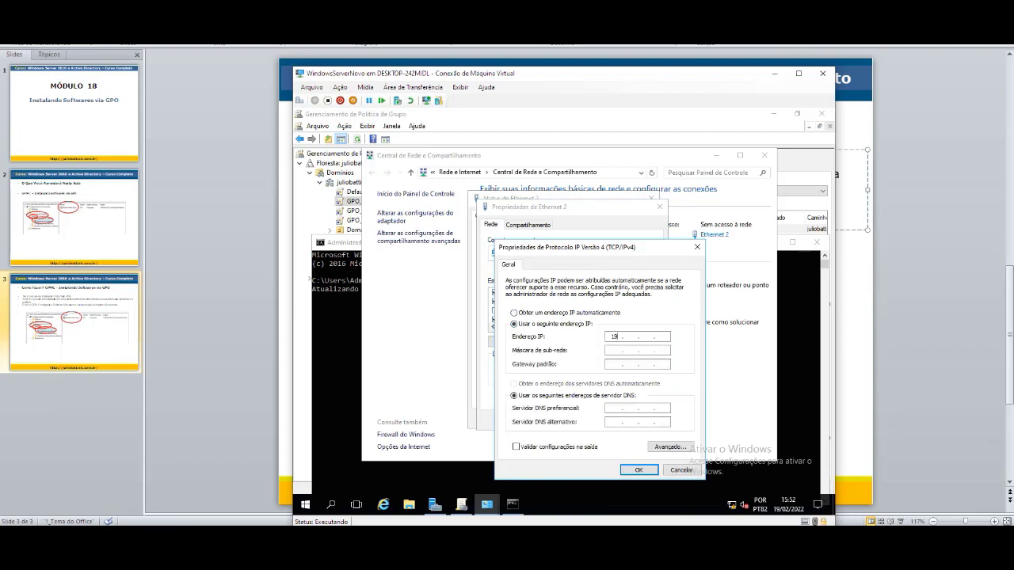
pyautogui.write('5')
pyautogui.press('Tab')
pyautogui.press('Tab')
pyautogui.press('Tab')
pyautogui.press('Tab')
# Set the preferred DNS server of Ethernet 2 to 192.168.15.5 and confirm the connection settings.
pyautogui.write('192 . 168 . 15 . 1')
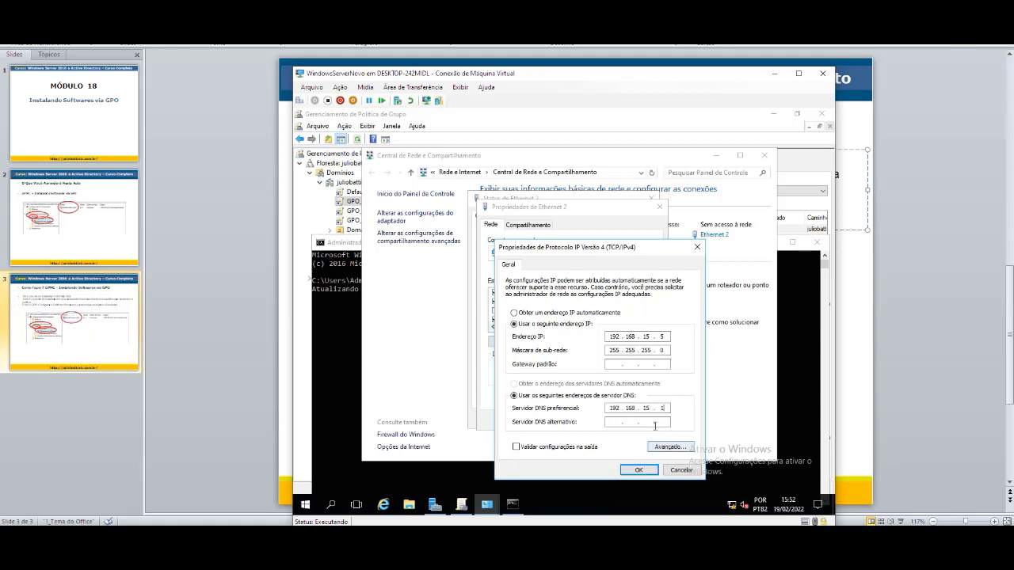
pyautogui.press('BackSpace')
pyautogui.write('5')
pyautogui.click(640, 470)
pyautogui.click(614, 425)
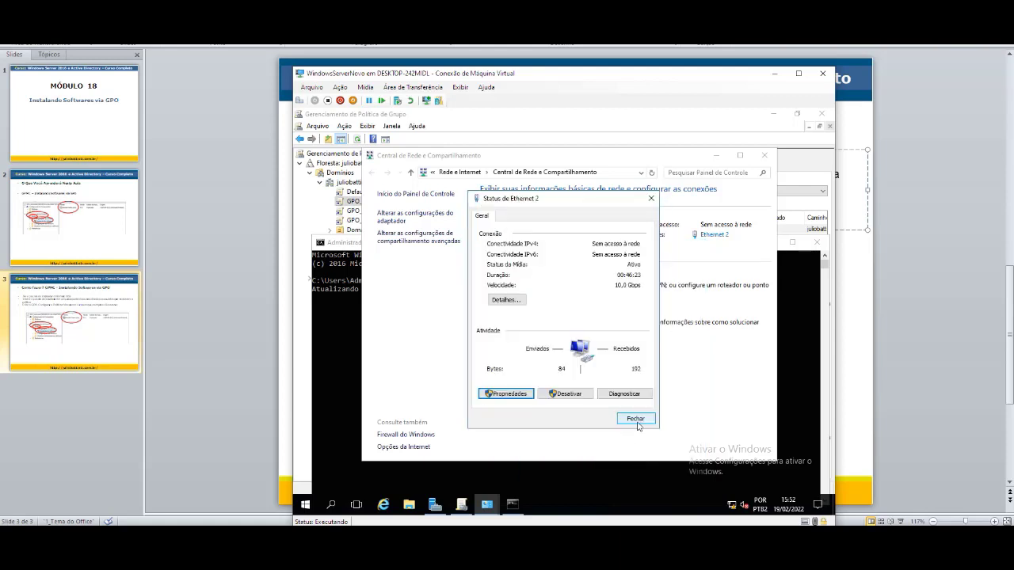
pyautogui.click(641, 426)
# Interrupt the running policy update, clear the console with cls, and run gpupdate /force again.
pyautogui.click(794, 316)
pyautogui.hotkey('ctrl', 'c')
pyautogui.write('cls')
pyautogui.press('Return')
pyautogui.press('Up')
pyautogui.press('Up')
pyautogui.press('Return')
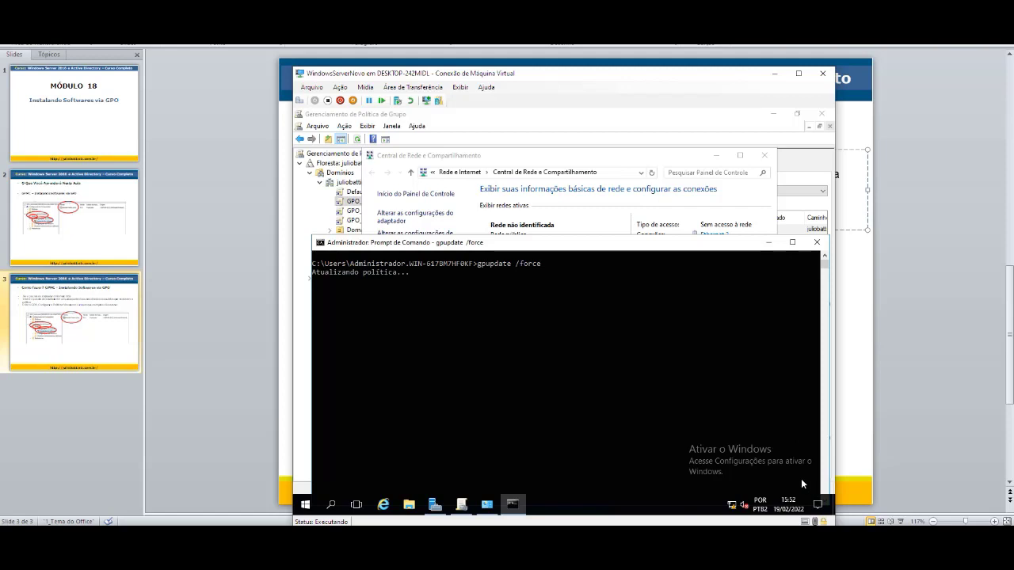
pyautogui.click(716, 155)
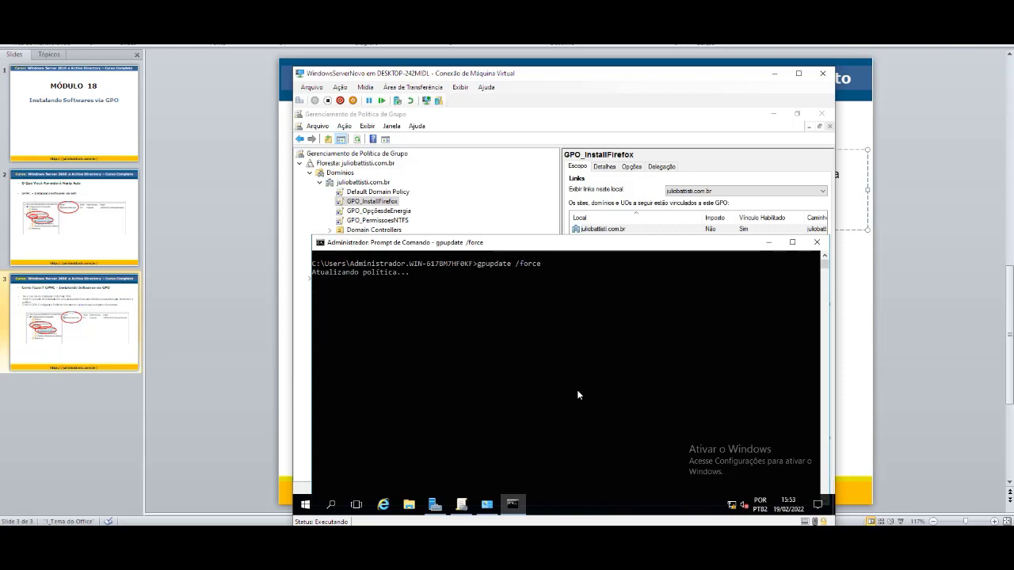
# Check the network connection details of Ethernet 2, including its IPv4 address and DNS server.
pyautogui.rightClick(736, 505)
pyautogui.click(713, 496)
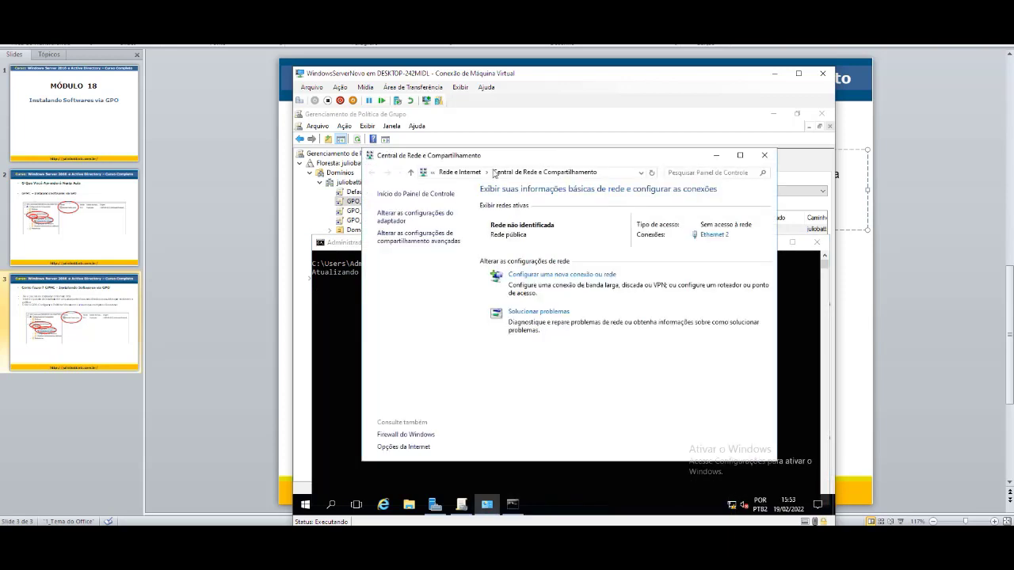
pyautogui.click(713, 236)
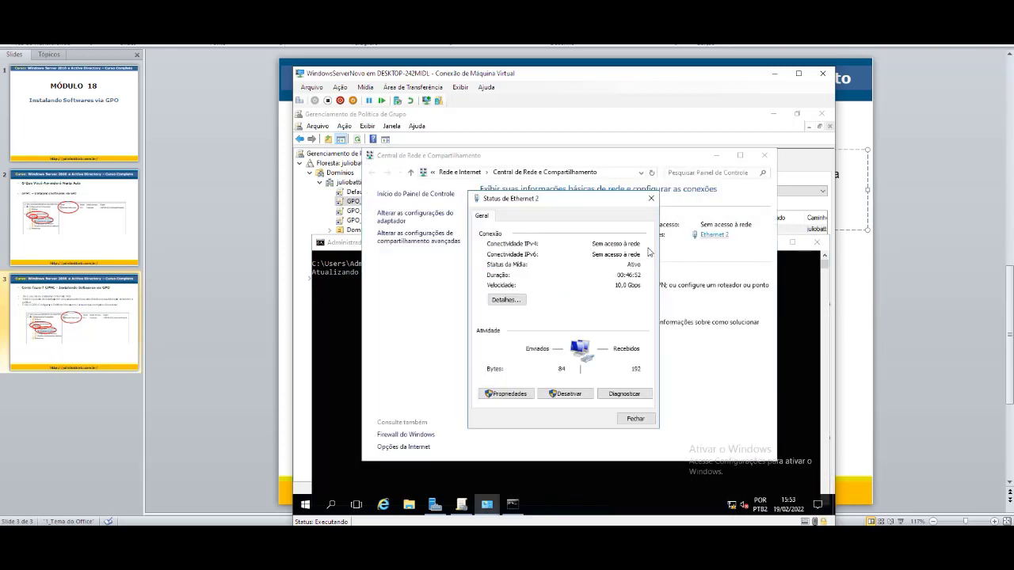
pyautogui.click(511, 303)
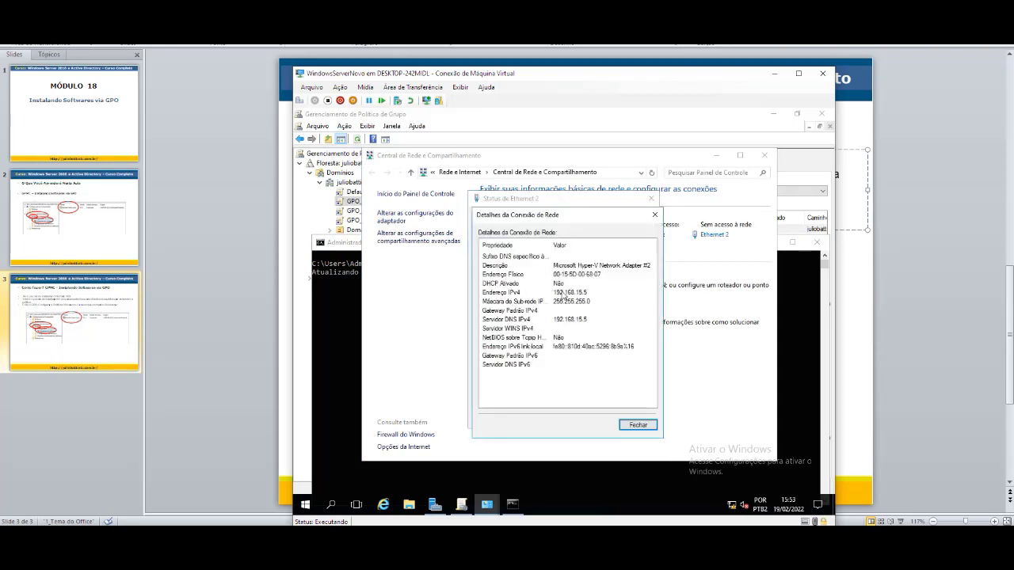
pyautogui.click(637, 425)
pyautogui.click(633, 419)
pyautogui.click(764, 155)
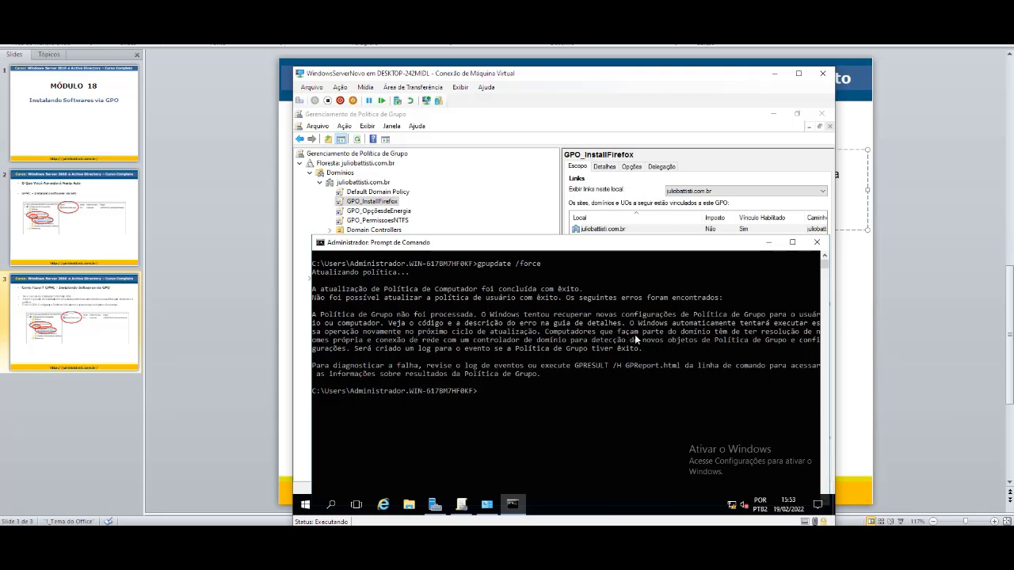
# Close the Command Prompt, open a new one, and rerun gpupdate /force.
pyautogui.click(817, 242)
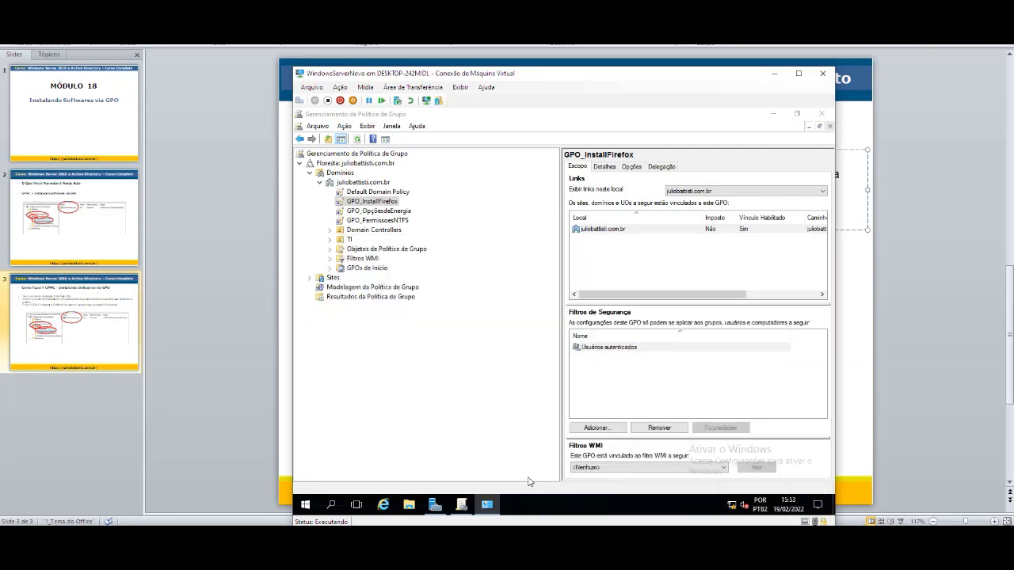
pyautogui.click(306, 506)
pyautogui.write('cmd')
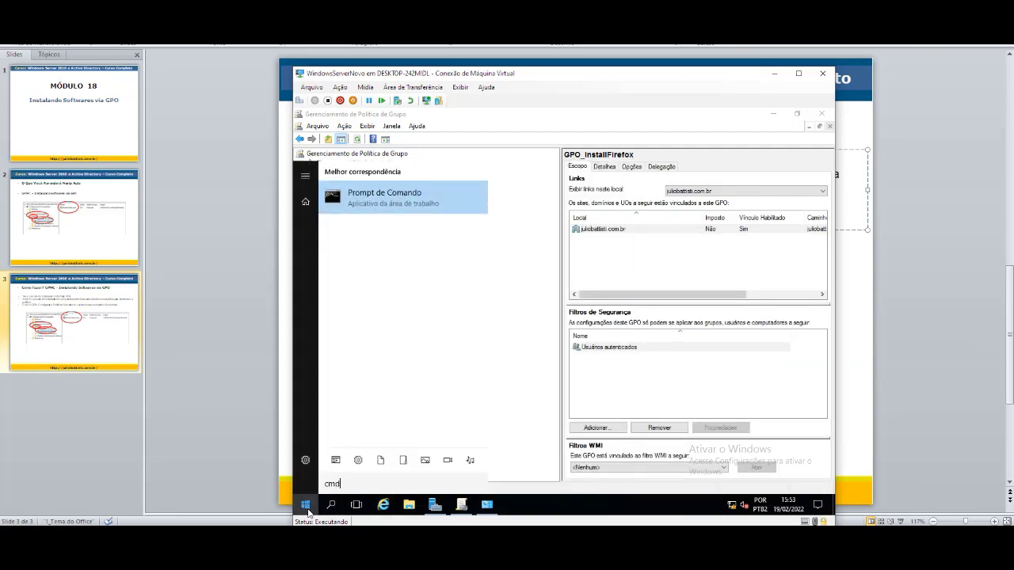
pyautogui.click(428, 201)
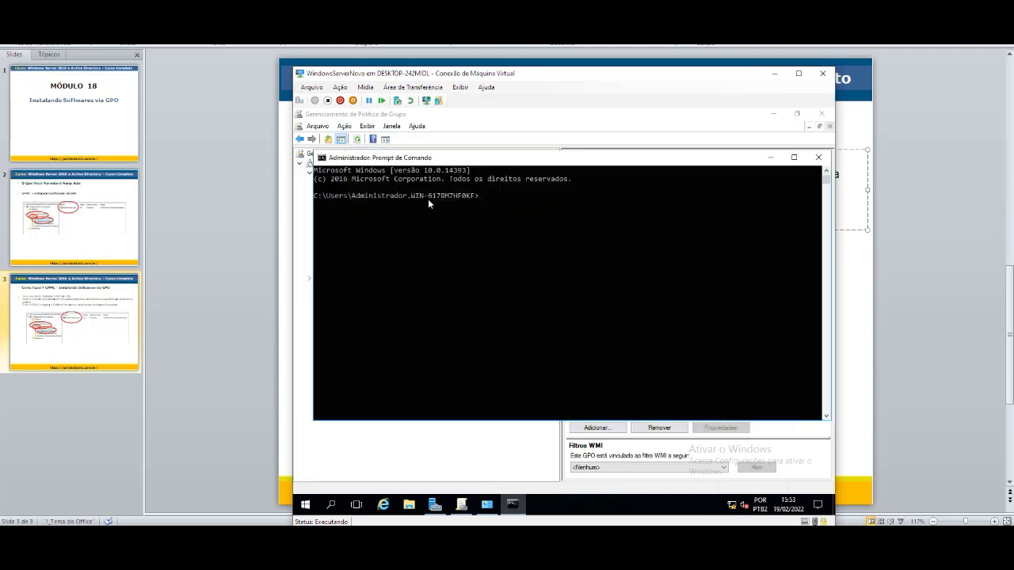
pyautogui.write('gpupdate /force')
pyautogui.press('Return')
# Look for Firefox in the Área de Trabalho folder and among the server's applications.
pyautogui.click(409, 505)
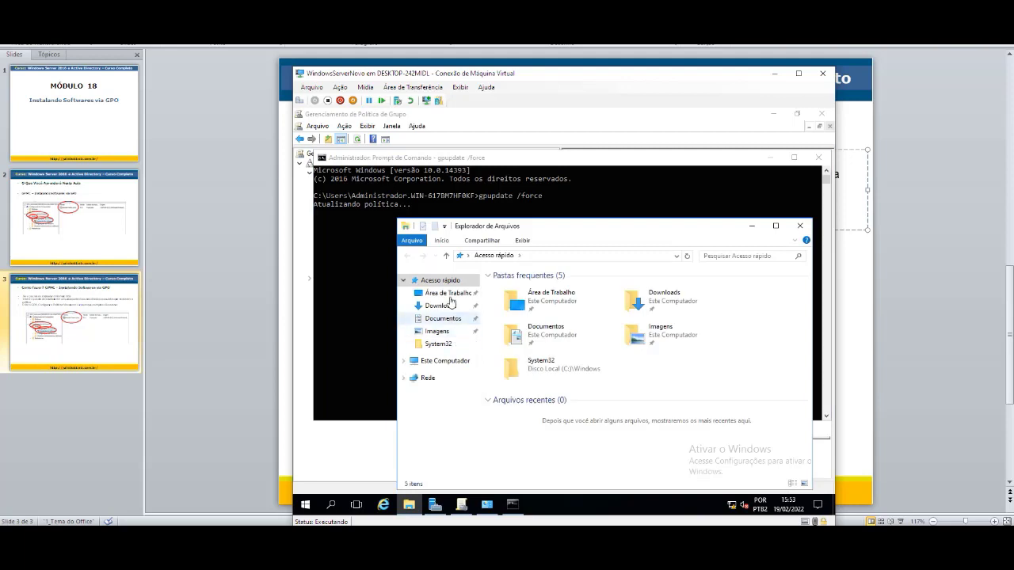
pyautogui.click(450, 293)
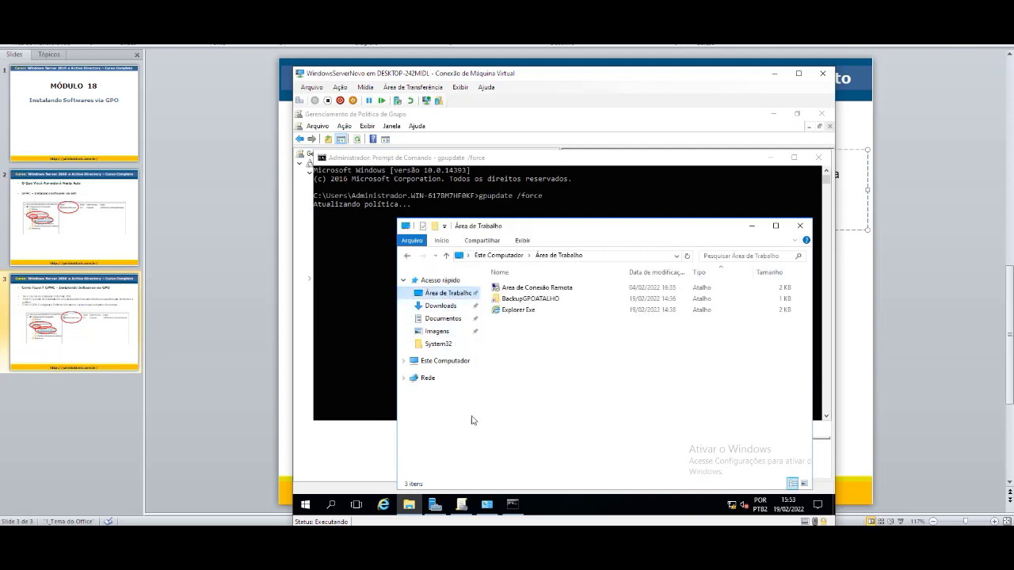
pyautogui.click(312, 508)
pyautogui.write('fi')
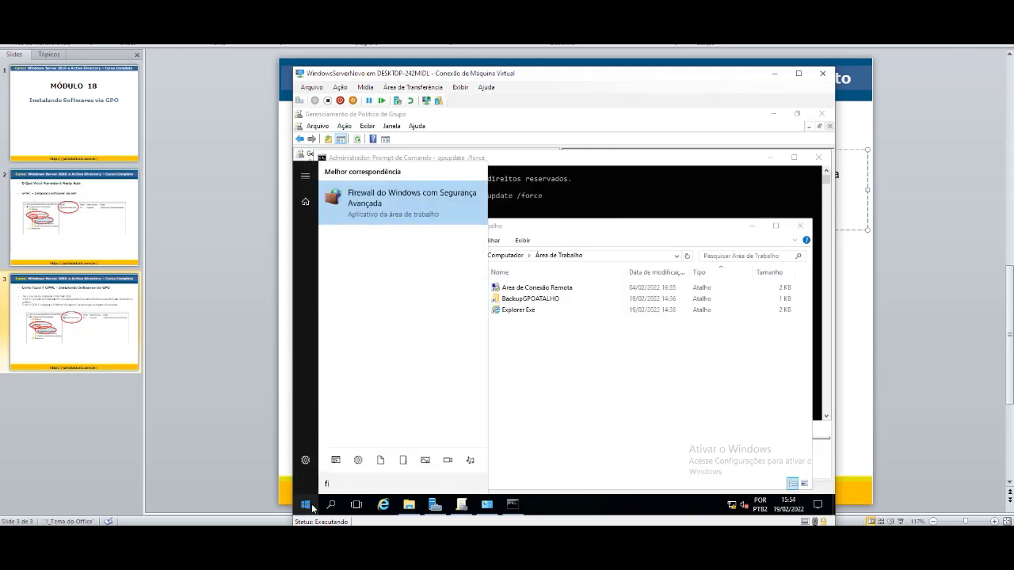
pyautogui.click(588, 409)
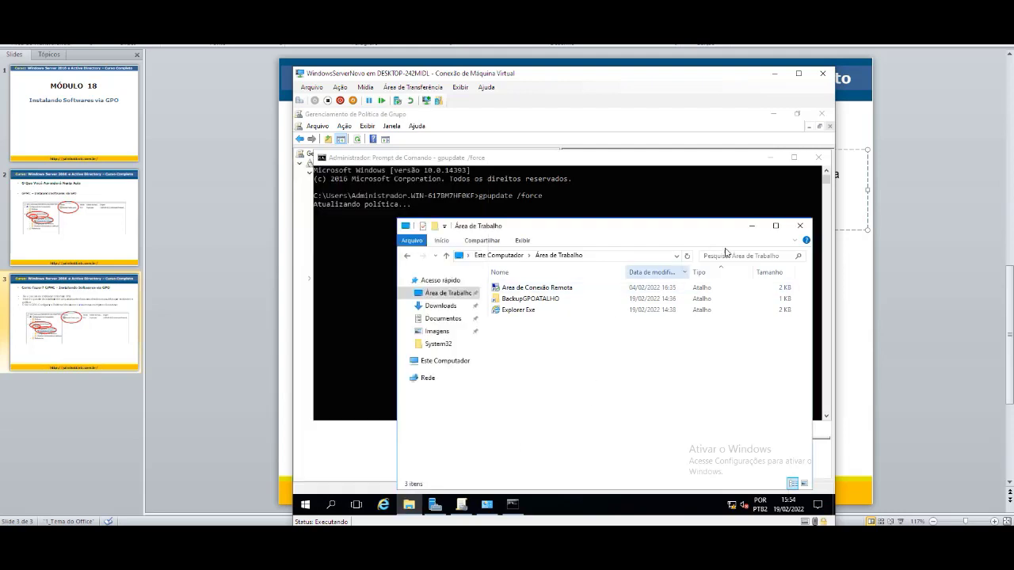
# Maximize the File Explorer window and go from the Área de Trabalho folder to Painel de Controle.
pyautogui.click(776, 225)
pyautogui.click(773, 117)
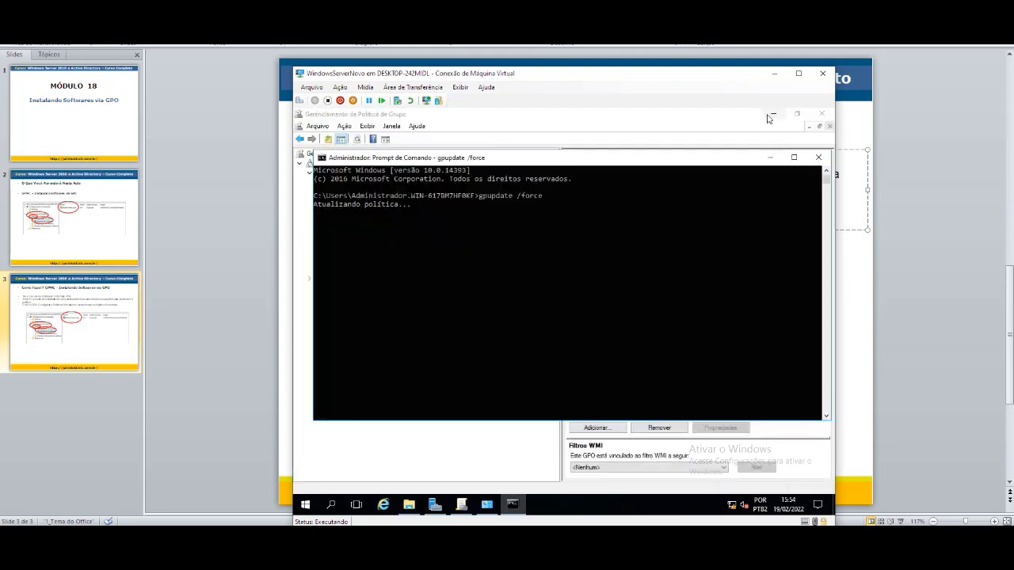
pyautogui.click(409, 505)
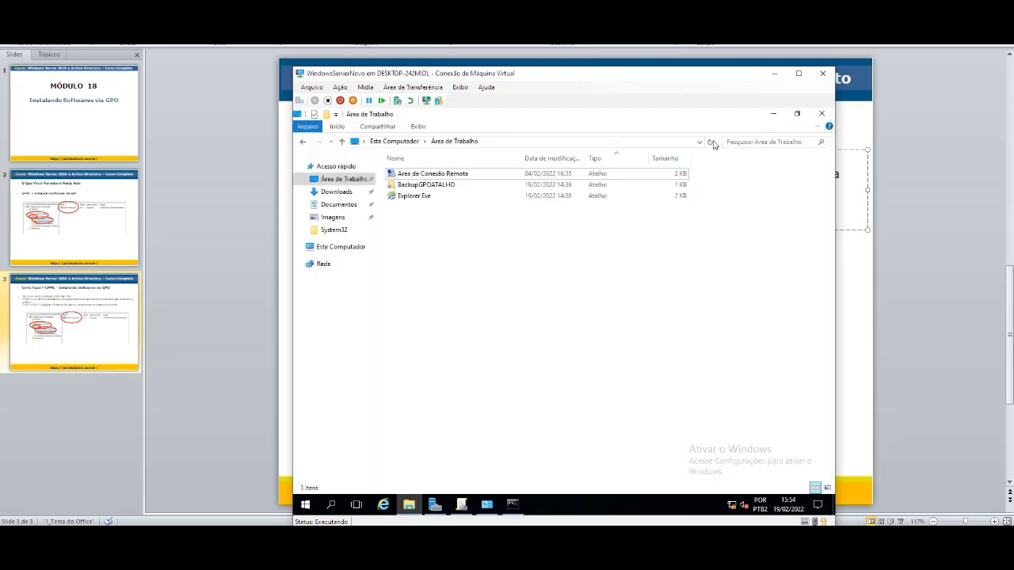
pyautogui.click(700, 142)
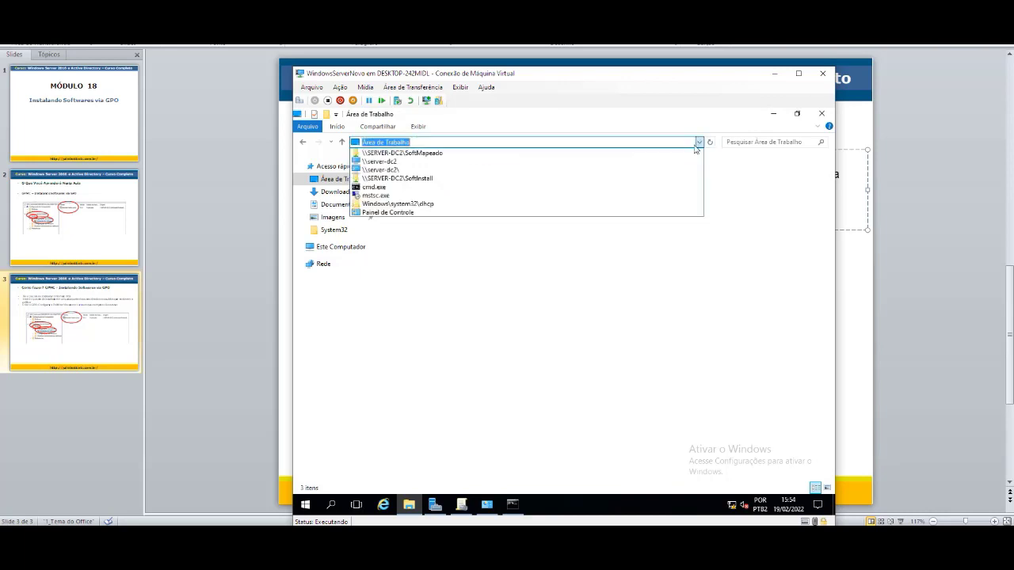
pyautogui.click(616, 212)
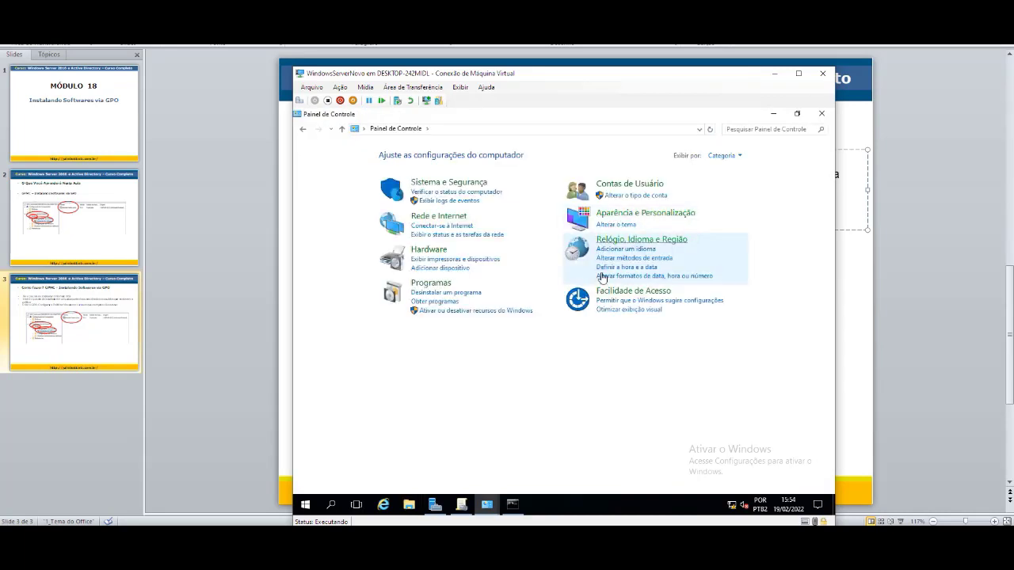
# Open the Programas category in Painel de Controle, and minimize that window and the Command Prompt.
pyautogui.click(448, 284)
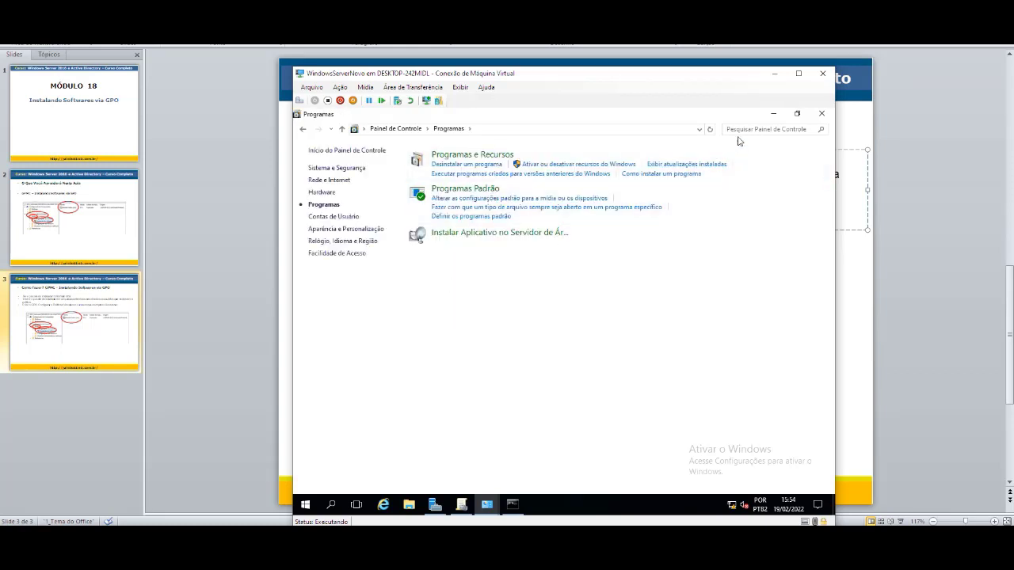
pyautogui.click(774, 114)
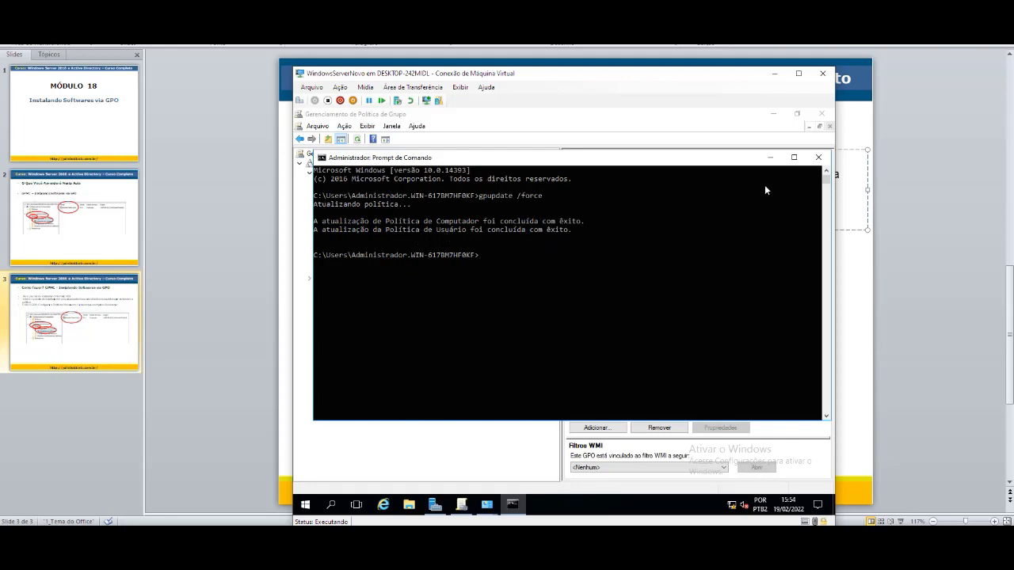
pyautogui.click(769, 159)
# Close the Group Policy Management, Command Prompt, Programas, and Central de Rede e Compartilhamento windows.
pyautogui.click(821, 114)
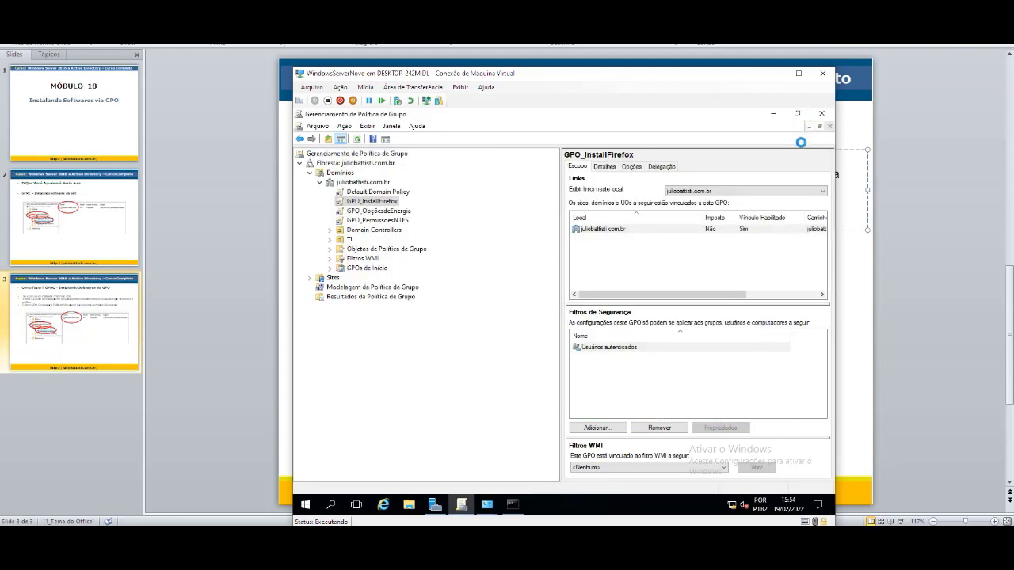
pyautogui.click(486, 504)
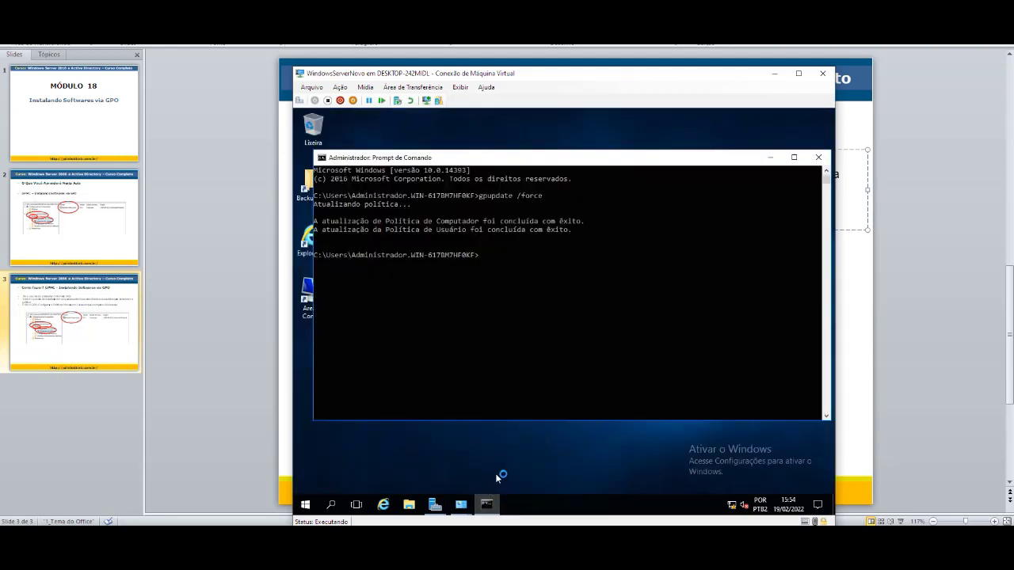
pyautogui.click(819, 157)
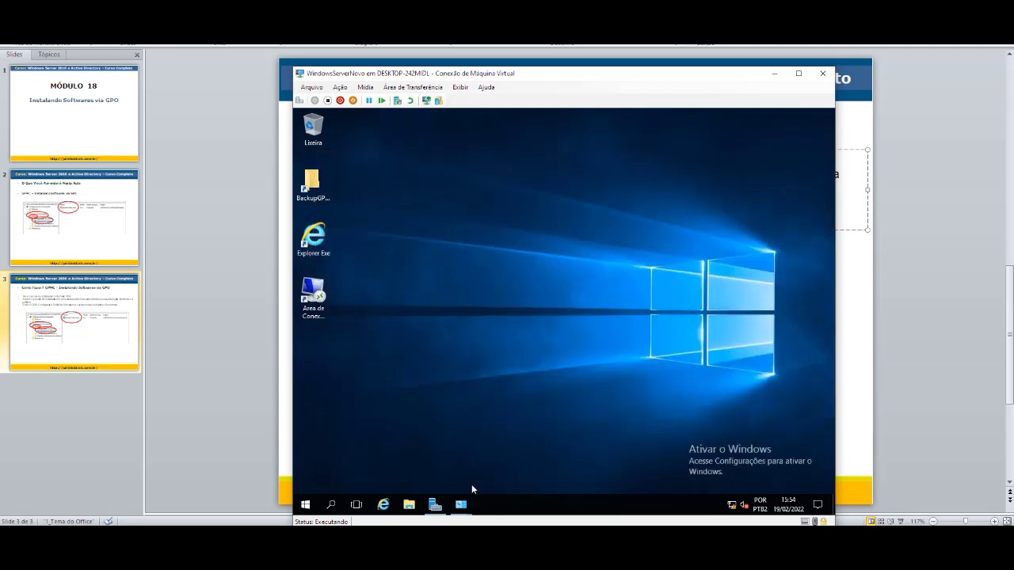
pyautogui.moveTo(461, 504)
pyautogui.click(510, 464)
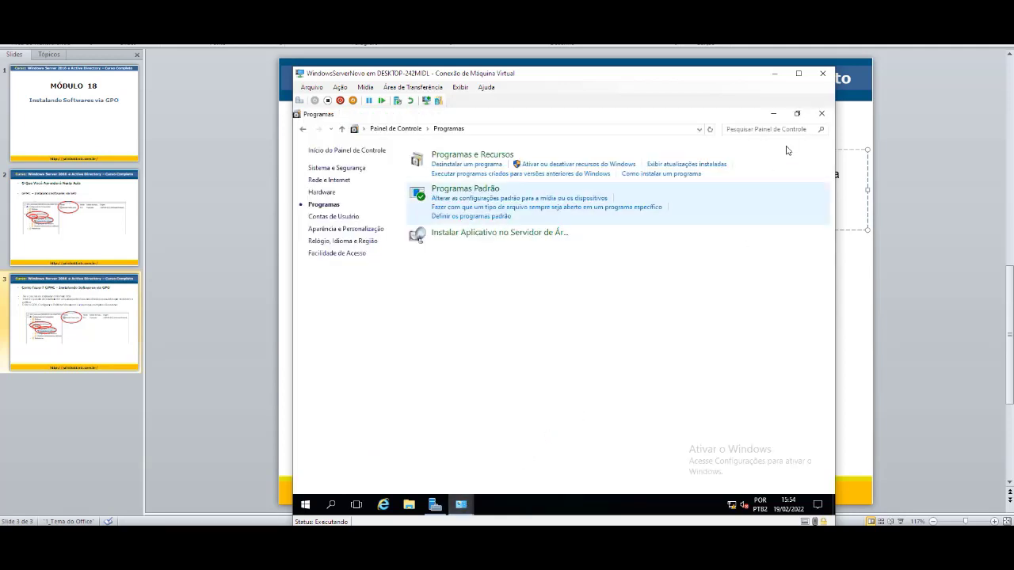
pyautogui.click(822, 113)
pyautogui.click(462, 504)
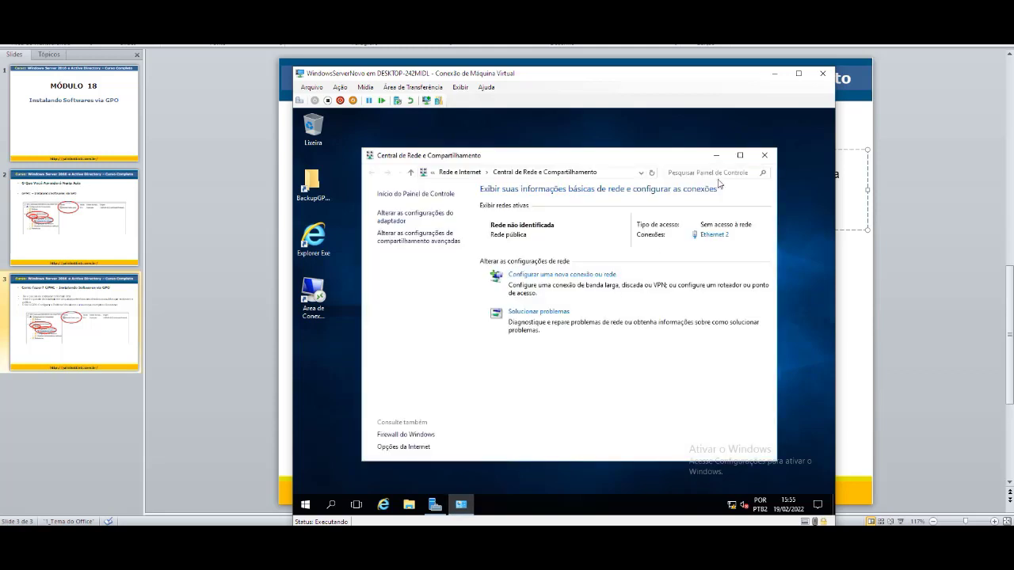
pyautogui.click(764, 155)
# Open Gerenciador de Tarefas and expand it to the detailed view.
pyautogui.rightClick(505, 499)
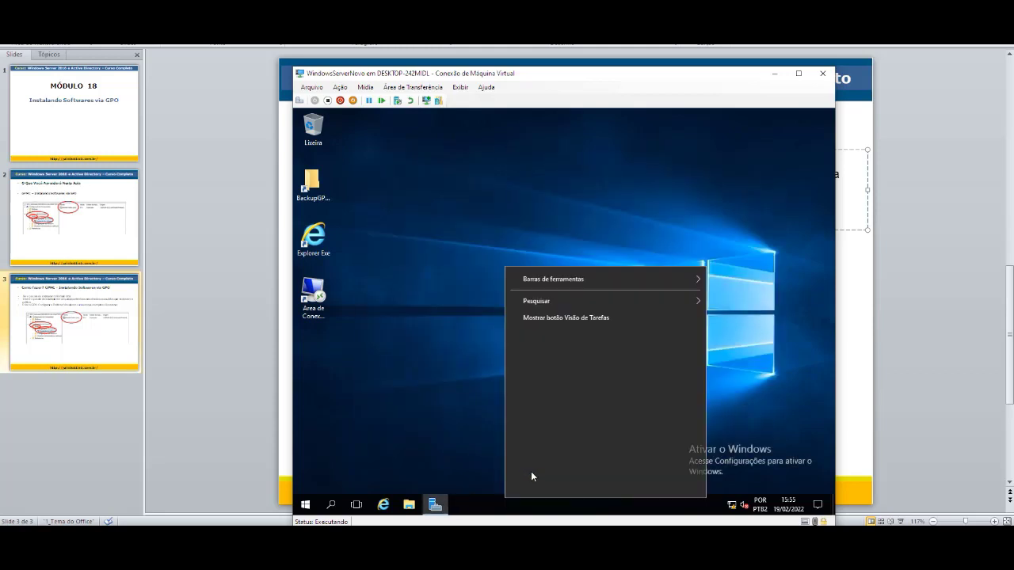
pyautogui.click(549, 448)
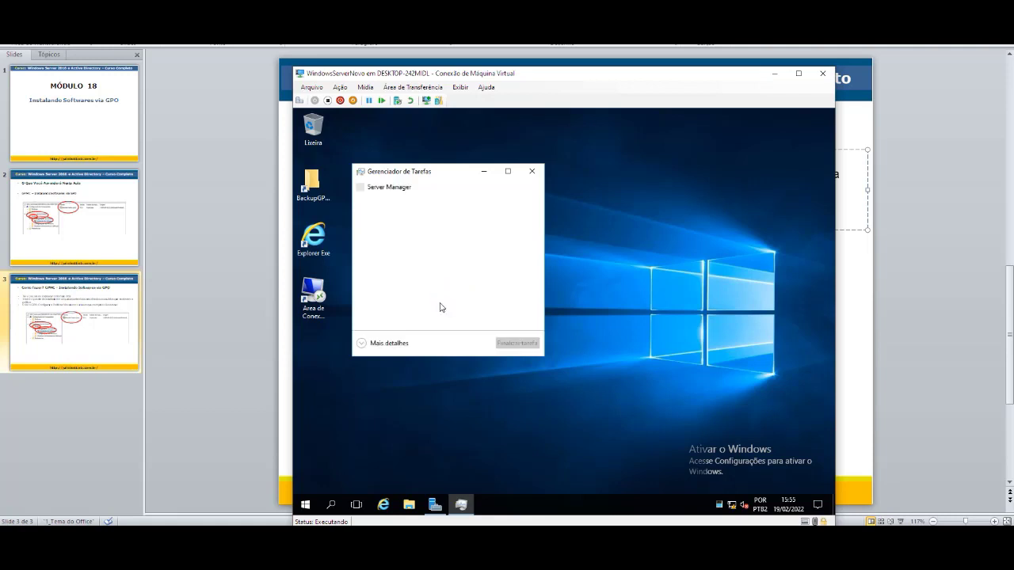
pyautogui.click(396, 343)
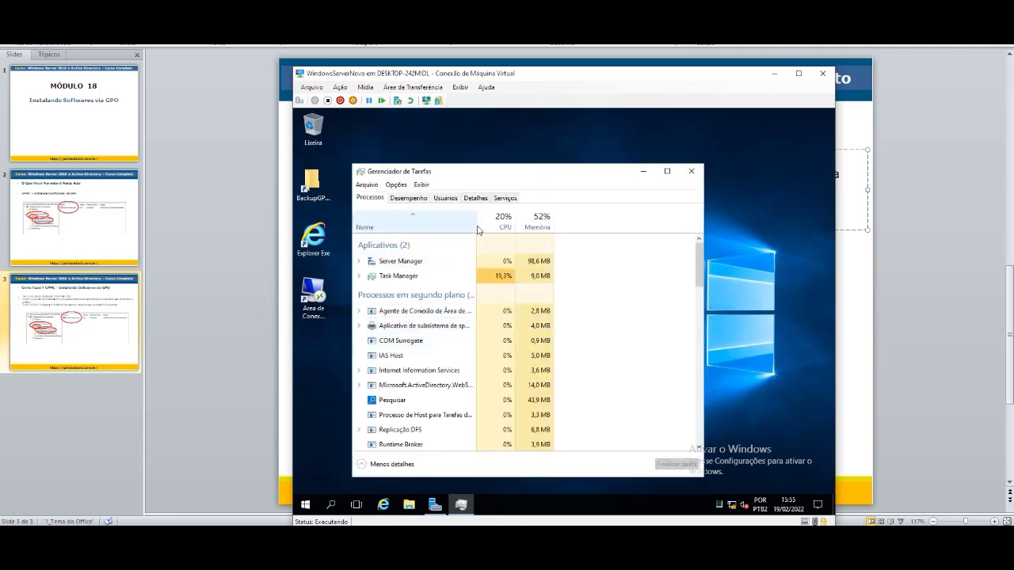
# Look through the server's running applications, background processes and Windows processes, expanding the WINS SERVER entry.
pyautogui.moveTo(699, 270)
pyautogui.mouseDown()
pyautogui.moveTo(714, 444)
pyautogui.moveTo(719, 282)
pyautogui.moveTo(697, 259)
pyautogui.mouseUp()
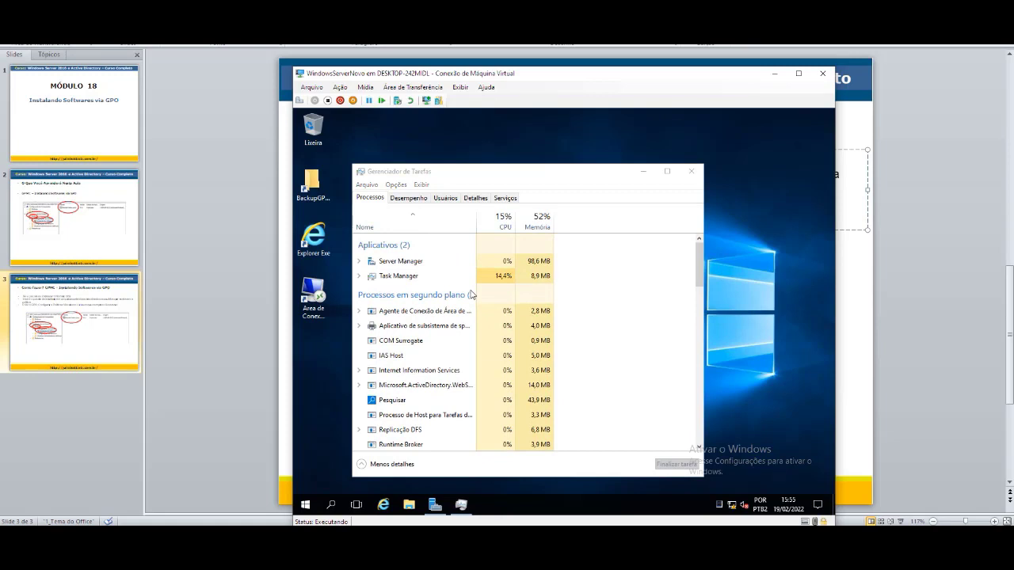
pyautogui.scroll(-5, 474, 347)
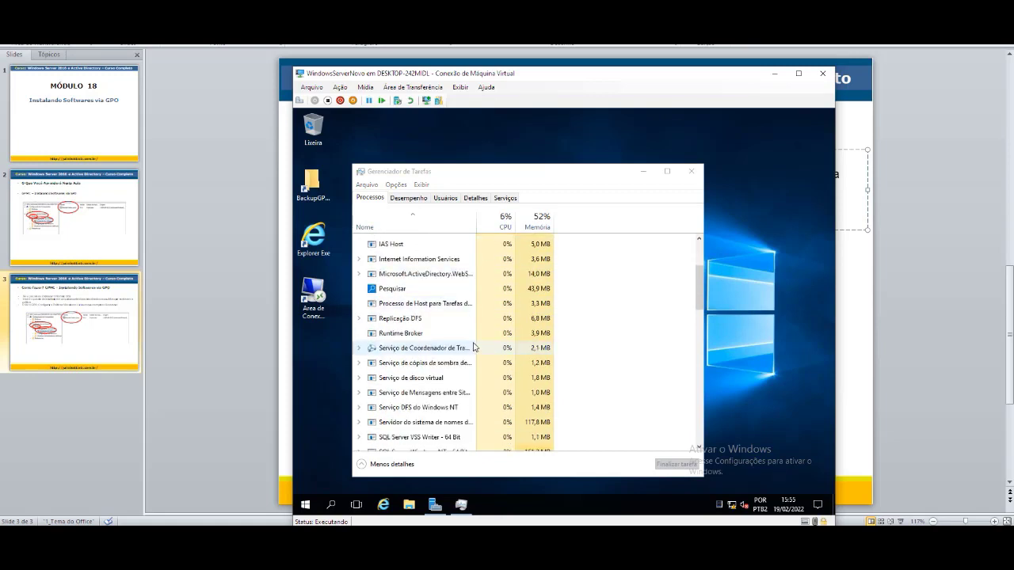
pyautogui.scroll(-2, 486, 372)
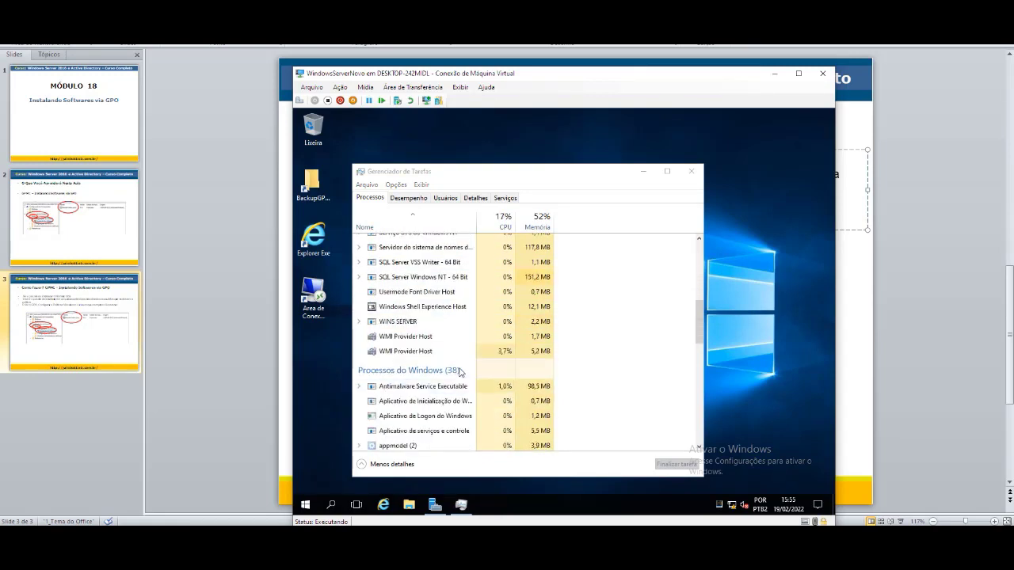
pyautogui.moveTo(701, 317)
pyautogui.mouseDown()
pyautogui.moveTo(702, 252)
pyautogui.moveTo(725, 432)
pyautogui.moveTo(718, 315)
pyautogui.mouseUp()
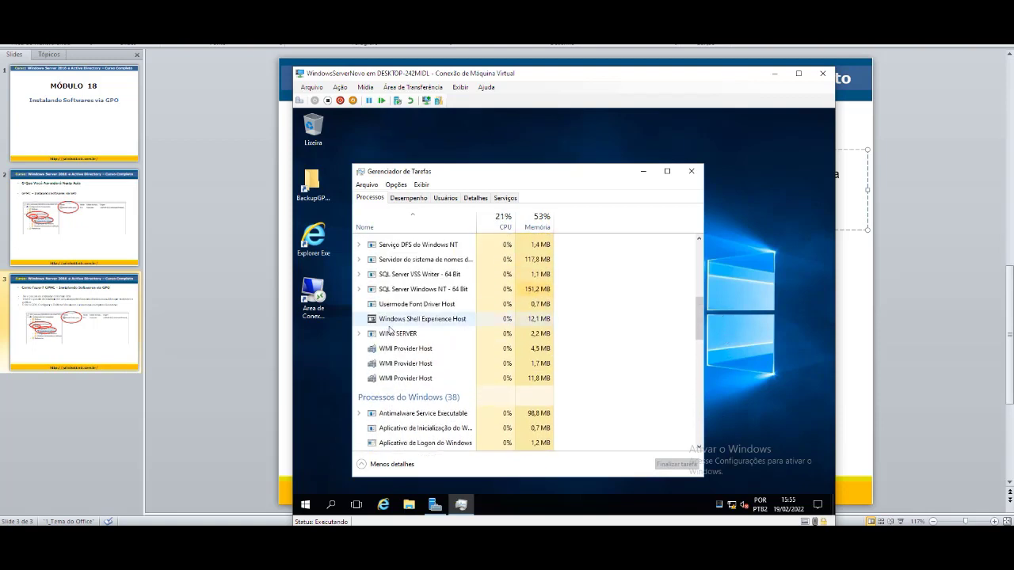
pyautogui.doubleClick(464, 333)
pyautogui.scroll(1, 495, 287)
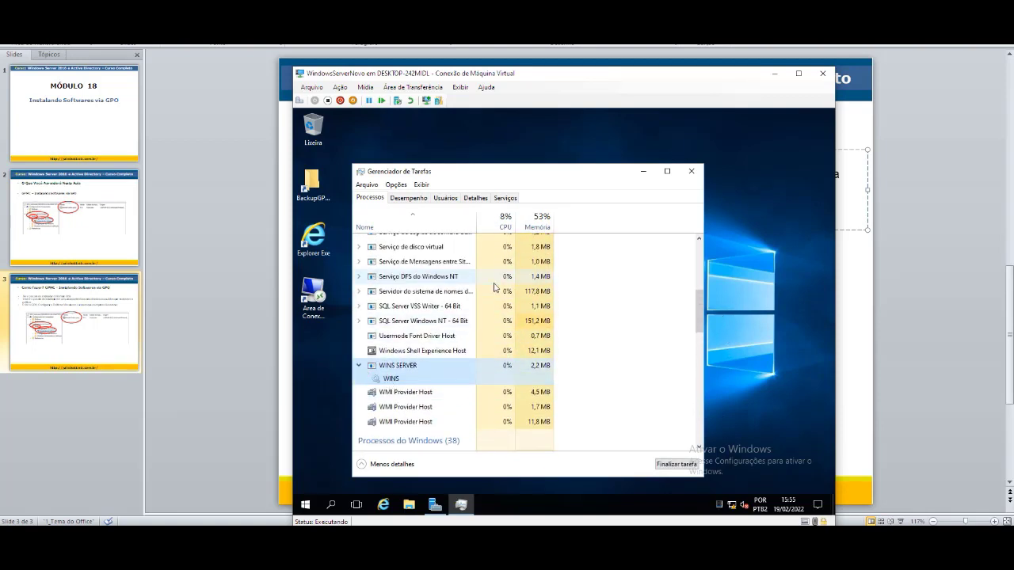
pyautogui.scroll(8, 496, 287)
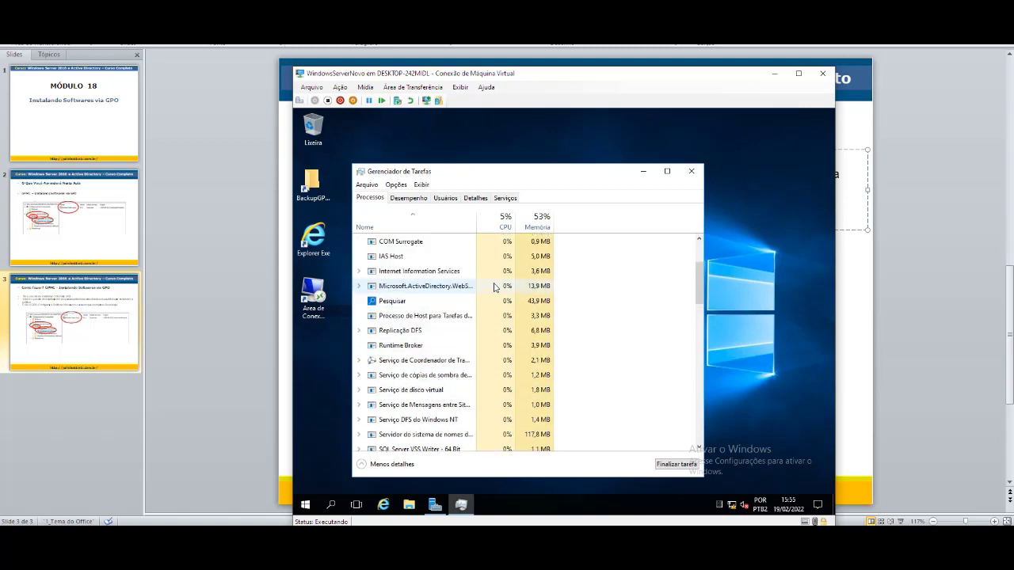
pyautogui.scroll(1, 494, 285)
pyautogui.scroll(-3, 495, 286)
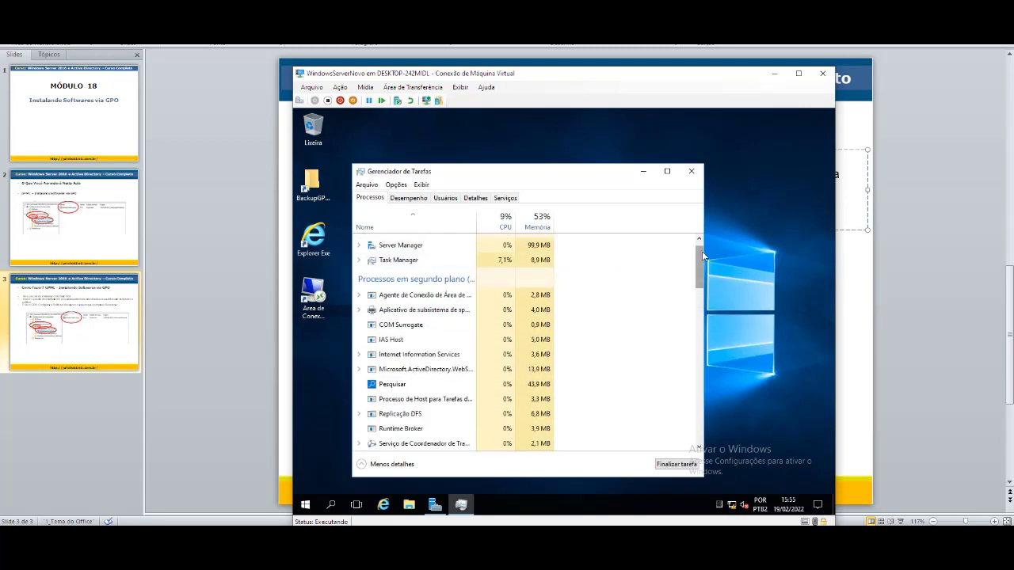
pyautogui.scroll(-10, 692, 334)
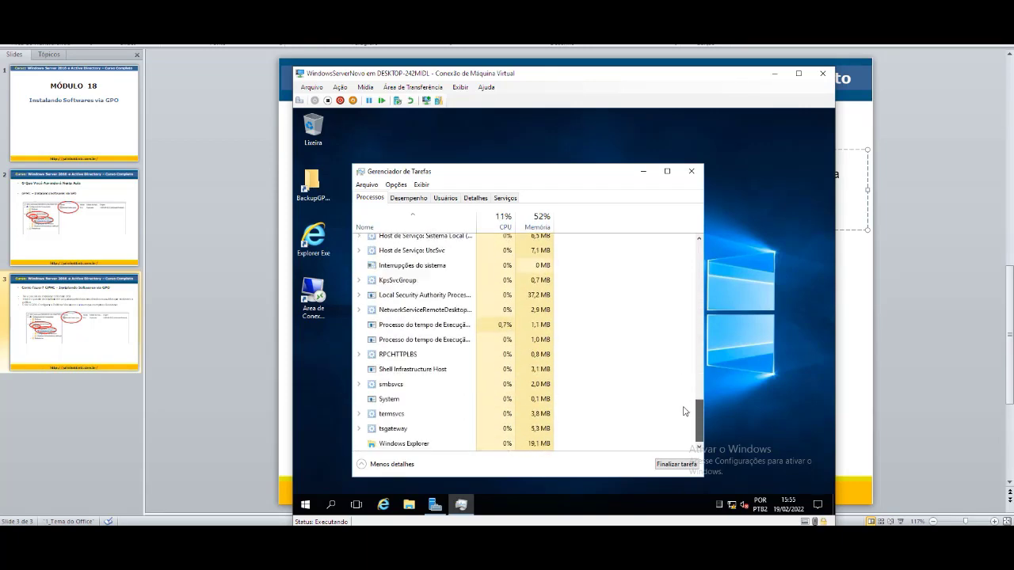
pyautogui.moveTo(686, 411); pyautogui.dragTo(682, 217)
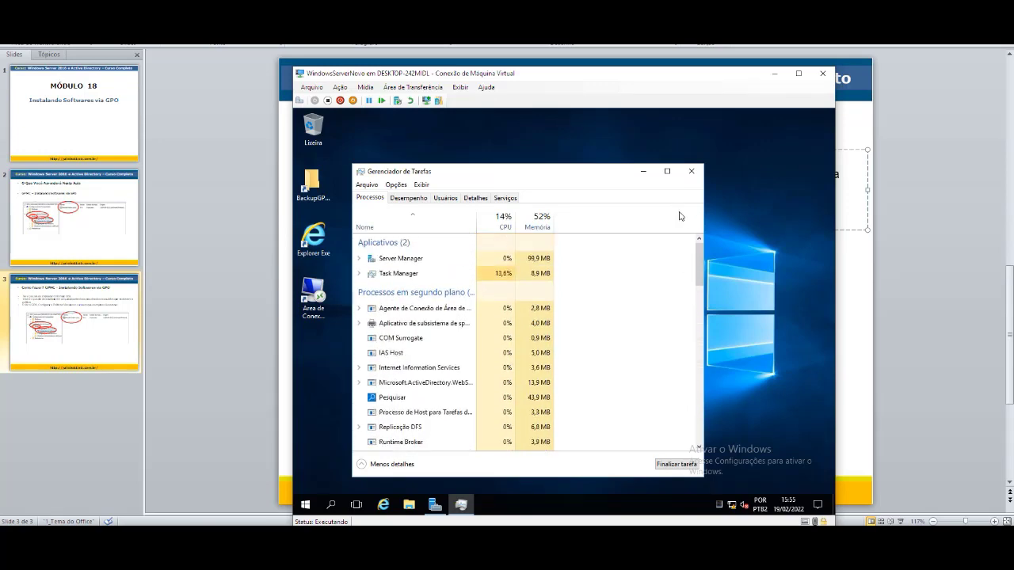
# Close Gerenciador de Tarefas and sign out of the server from the virtual machine's security screen.
pyautogui.click(691, 173)
pyautogui.click(362, 89)
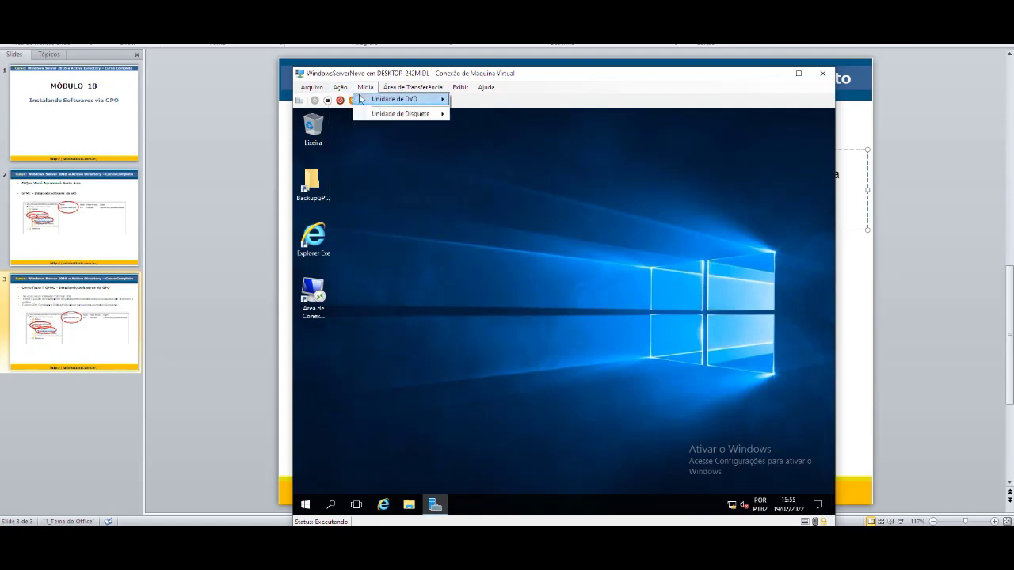
pyautogui.click(345, 101)
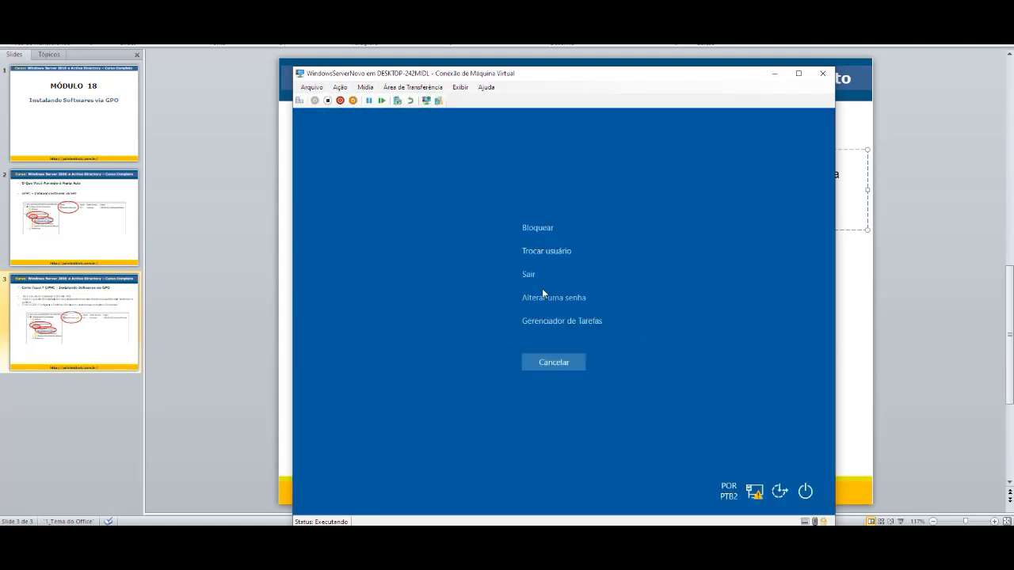
pyautogui.click(532, 275)
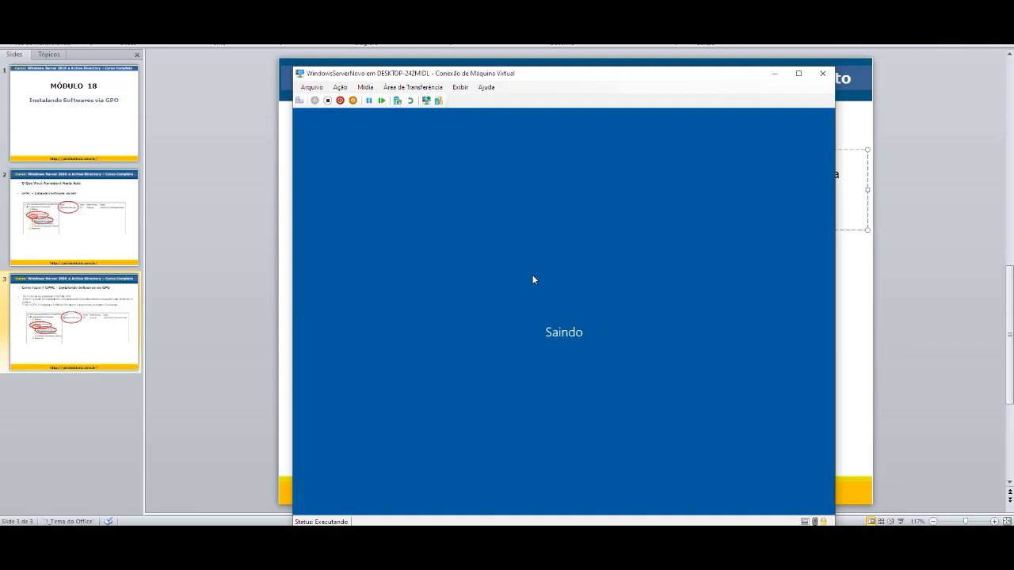